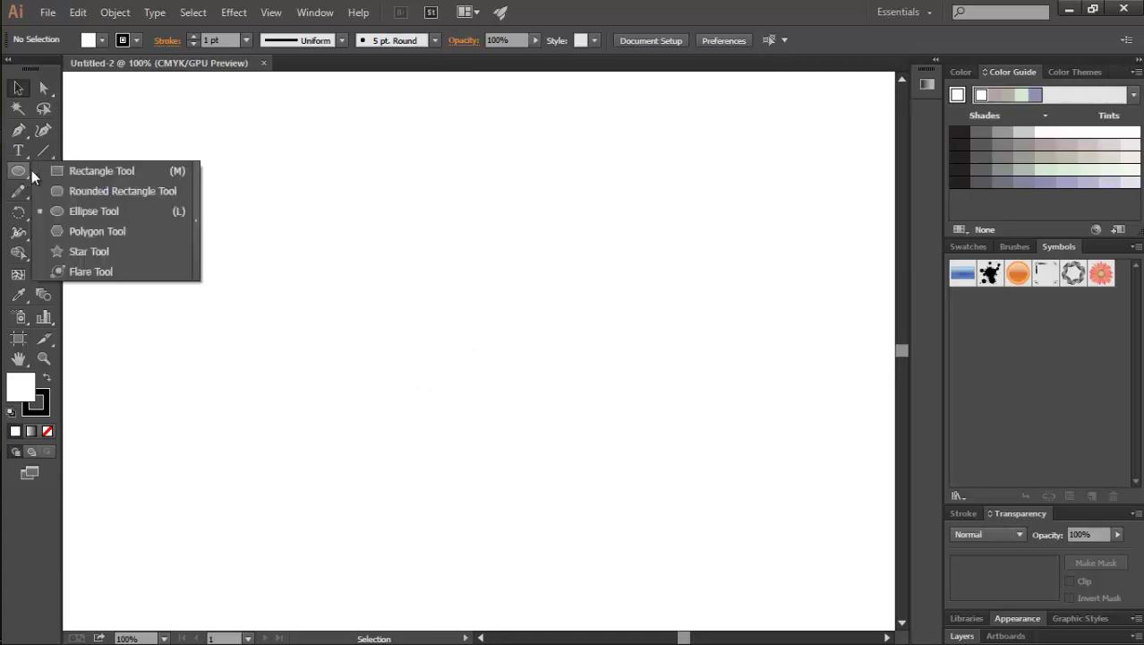
Step: Draw a wide horizontal rectangle about 84 px tall in the artboard's upper half and place a vertically aligned copy below it
drag(313, 197, 792, 267)
scroll(720, 289, down, 1)
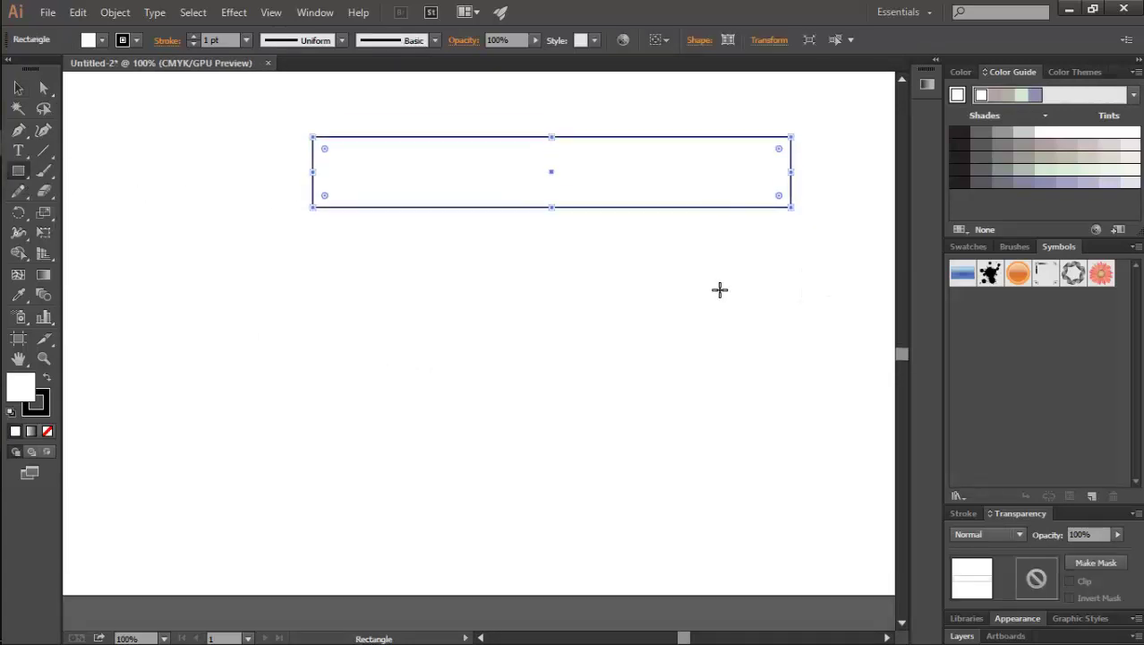
key(v)
drag(698, 235, 707, 557)
click(555, 416)
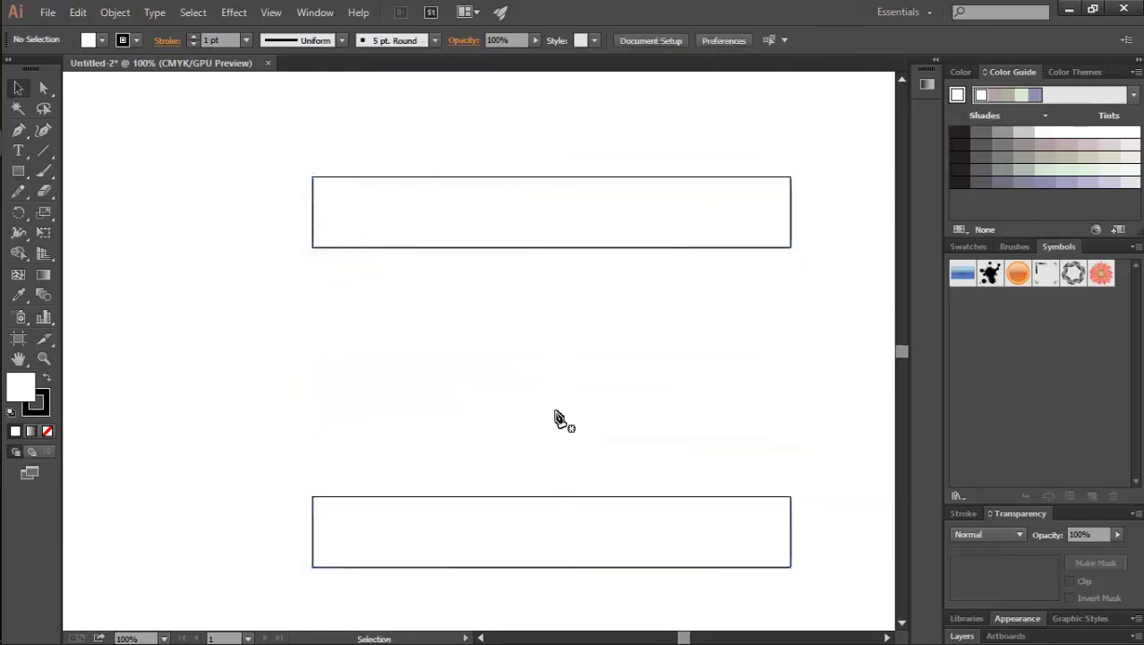
Step: Draw a closed diagonal band with the Pen tool from the upper rectangle's right edge to the lower rectangle's left edge, forming a Z
key(p)
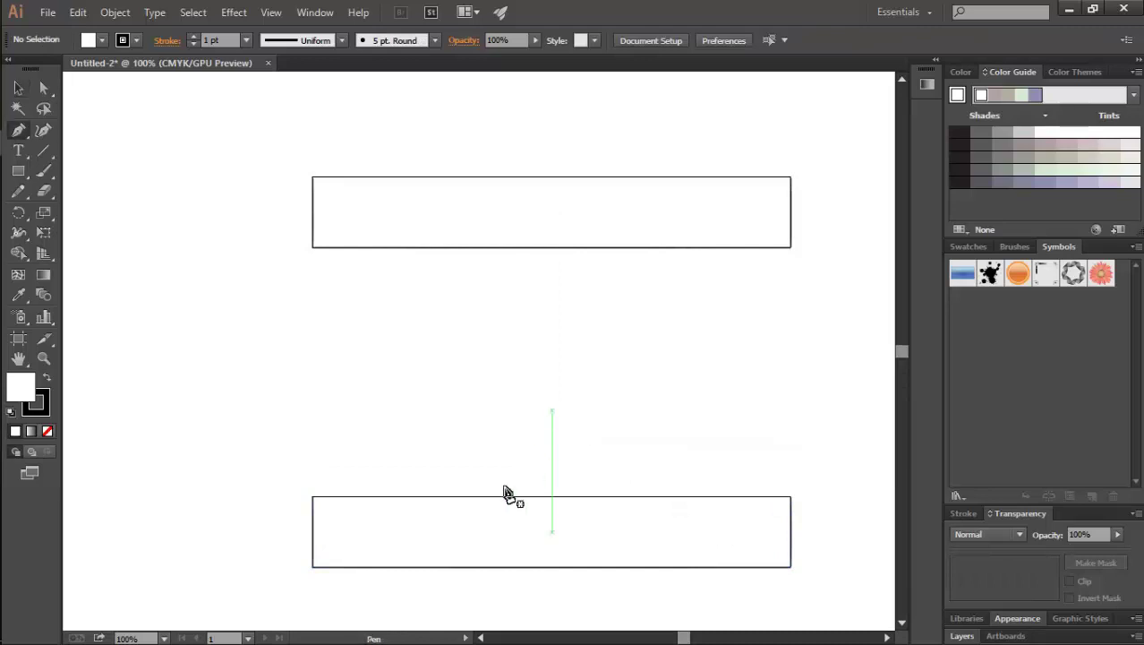
click(312, 566)
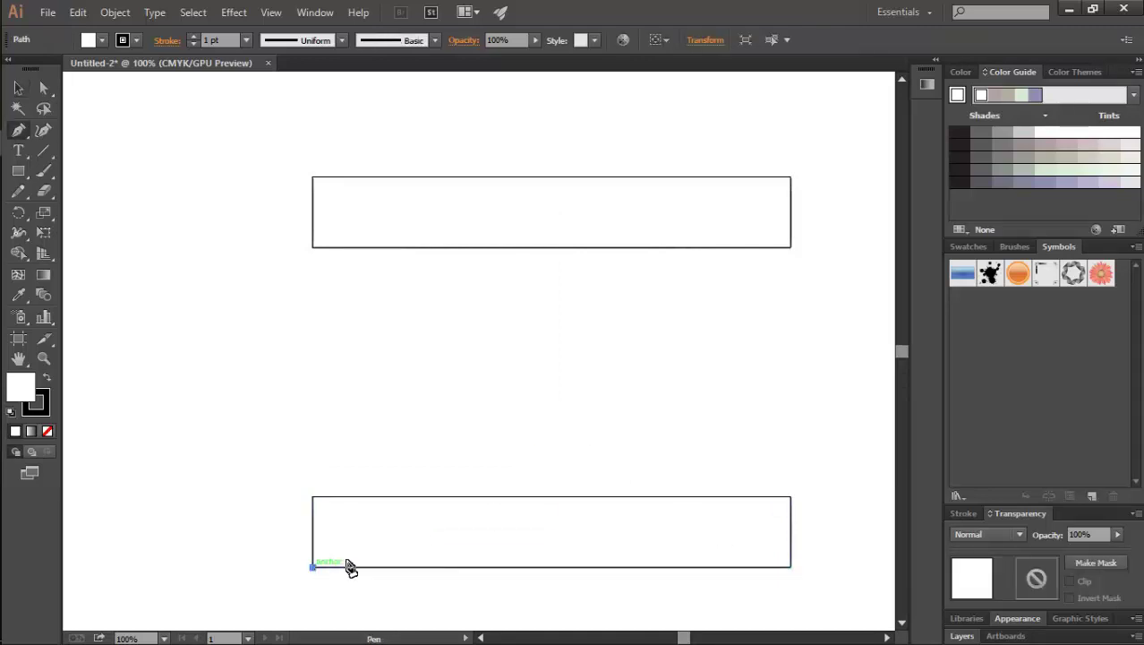
click(791, 248)
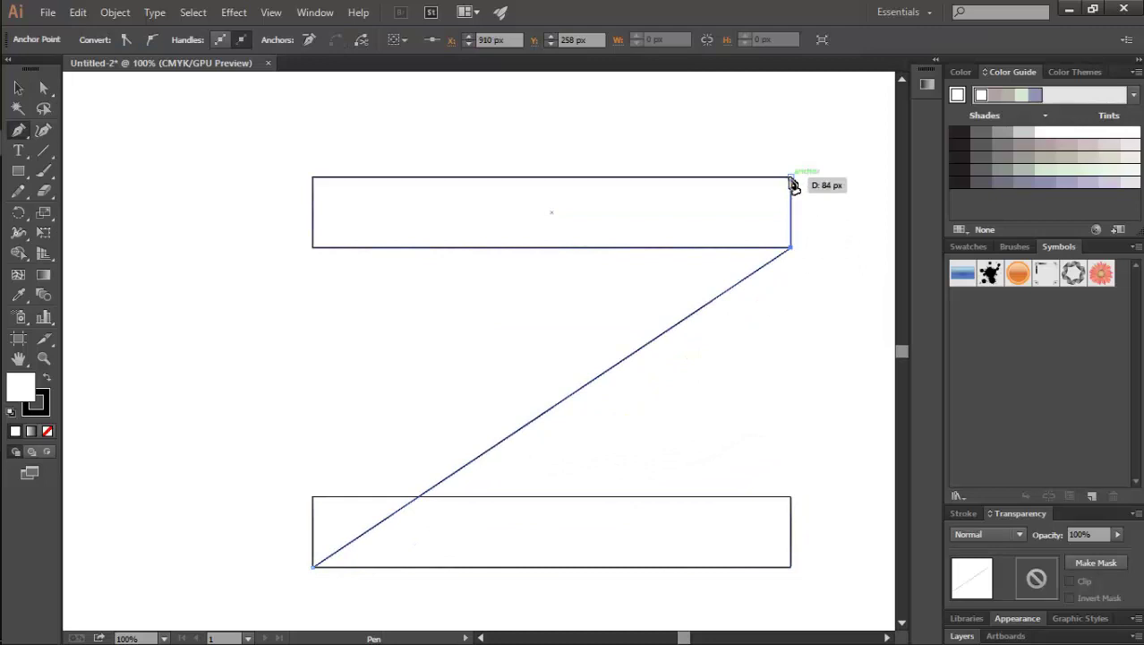
click(789, 178)
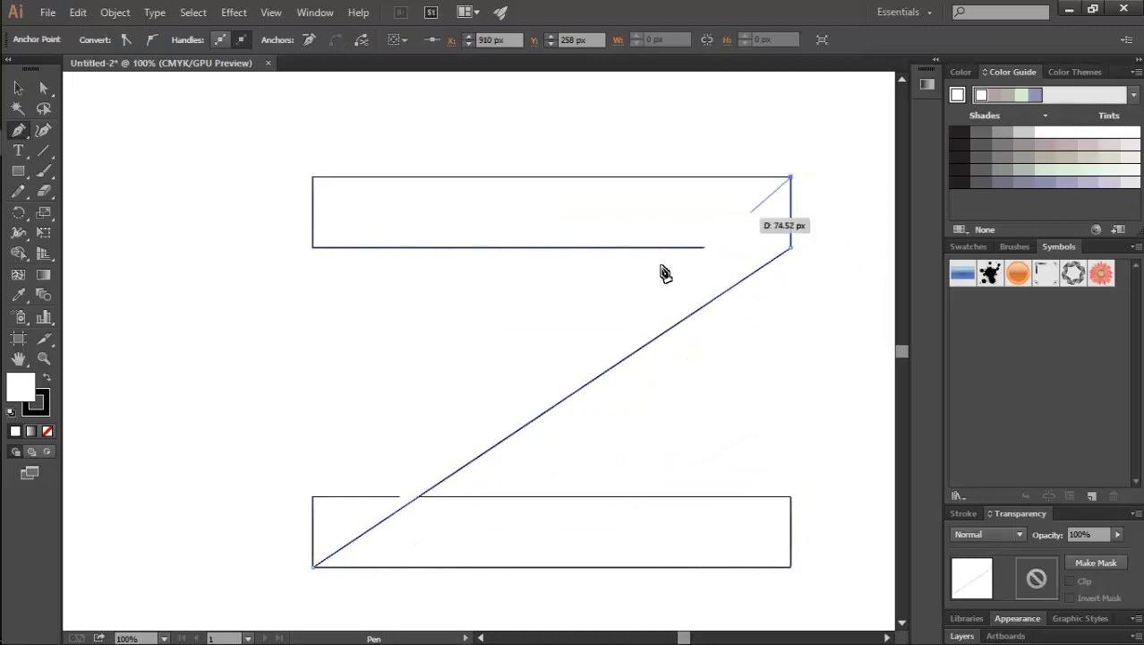
click(313, 497)
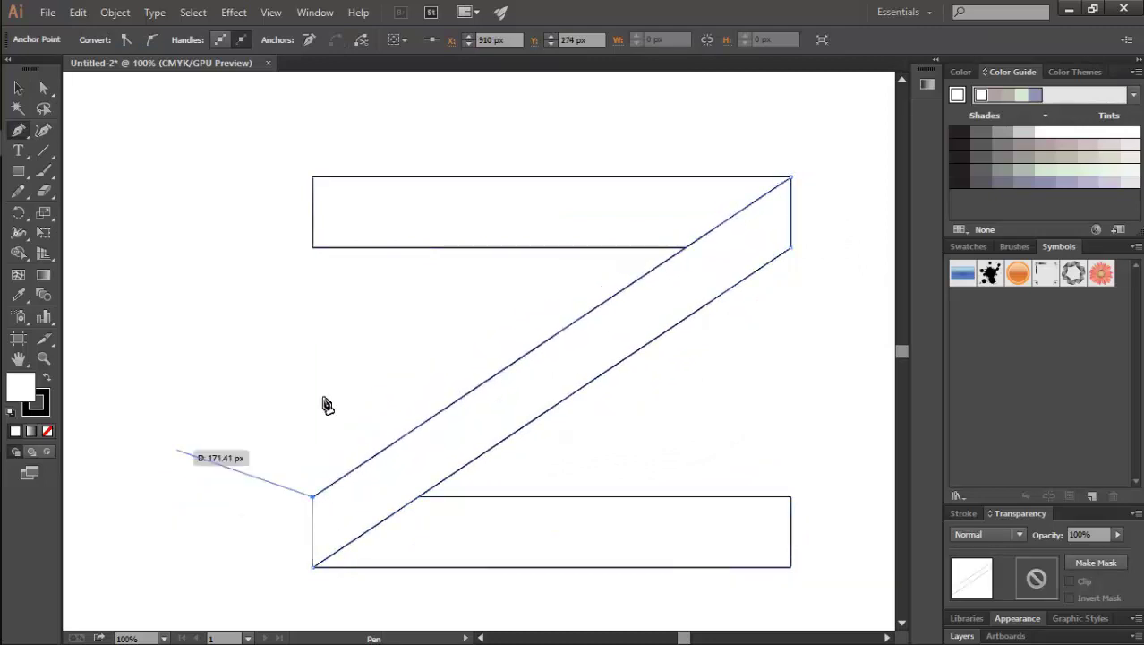
click(313, 565)
key(v)
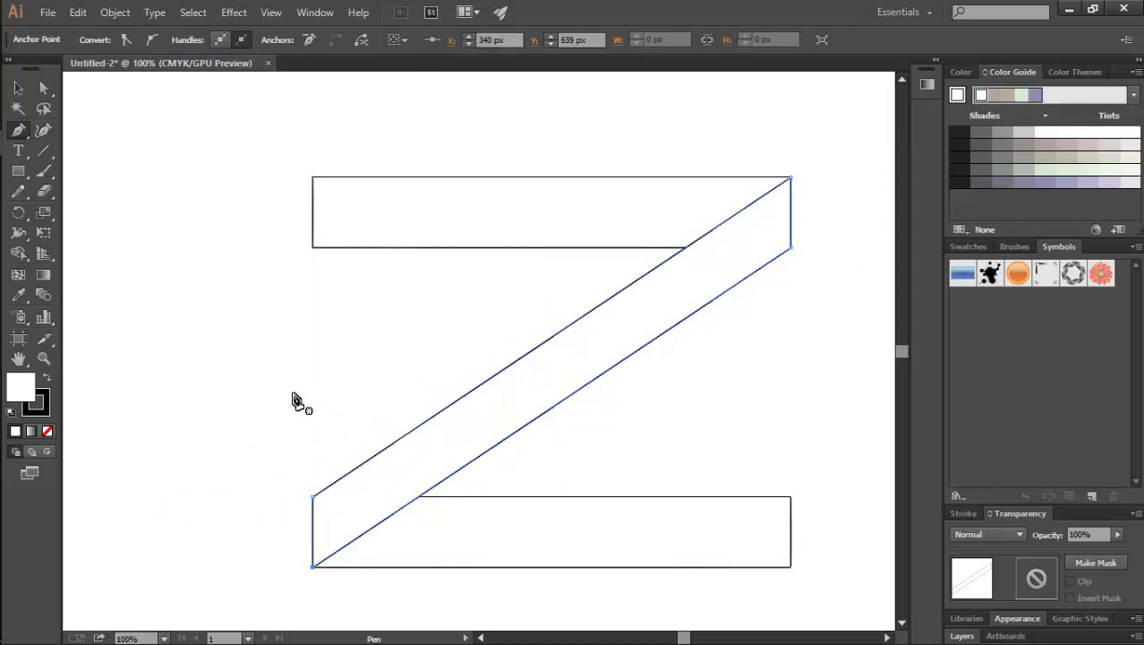
click(291, 394)
Step: Scale the three Z shapes down near the artboard's lower-left corner and group them
scroll(552, 336, down, 2)
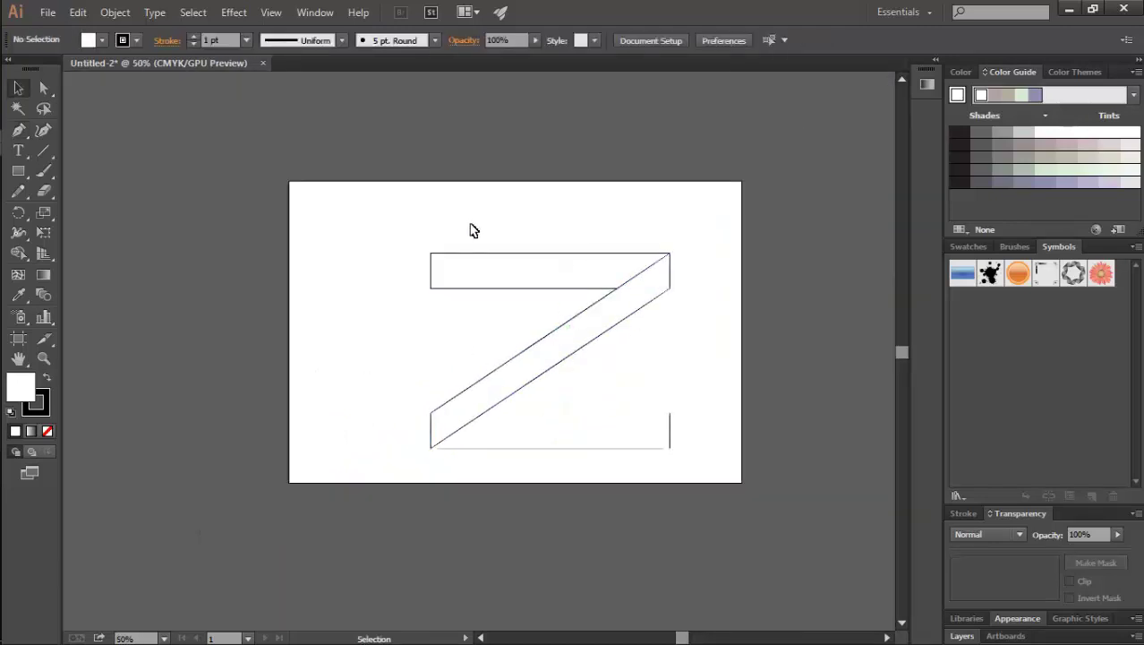
drag(410, 213, 331, 447)
right_click(330, 447)
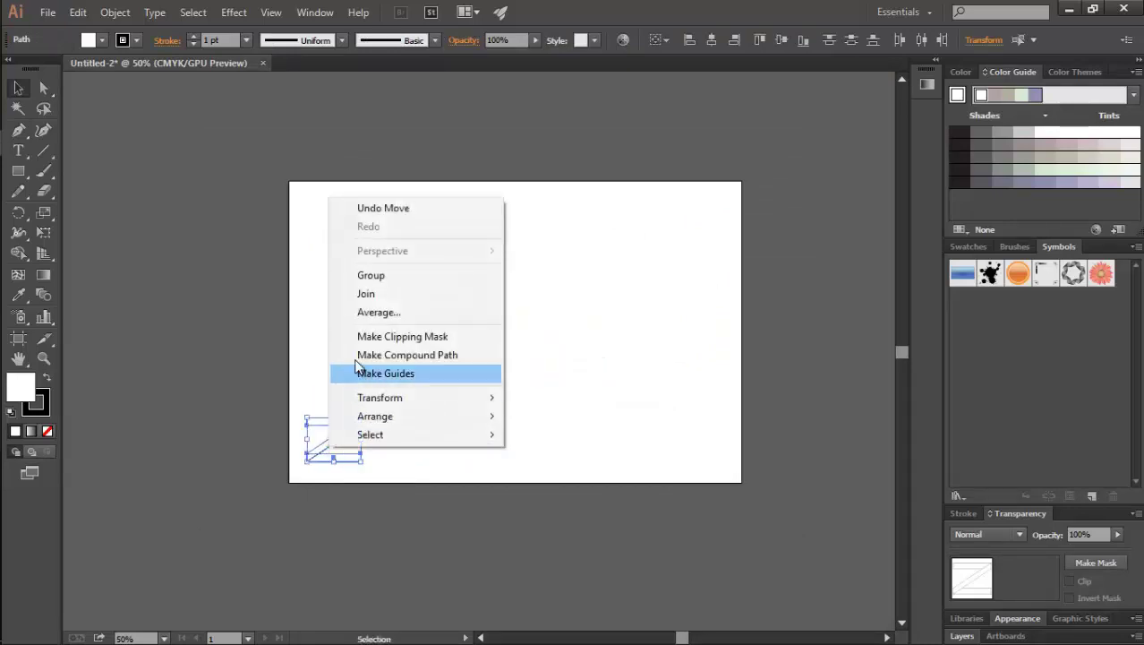
click(370, 275)
click(408, 365)
Step: Move the grouped Z closer to the artboard's lower-left corner
key(ctrl+plus)
key(ctrl+plus)
key(ctrl+plus)
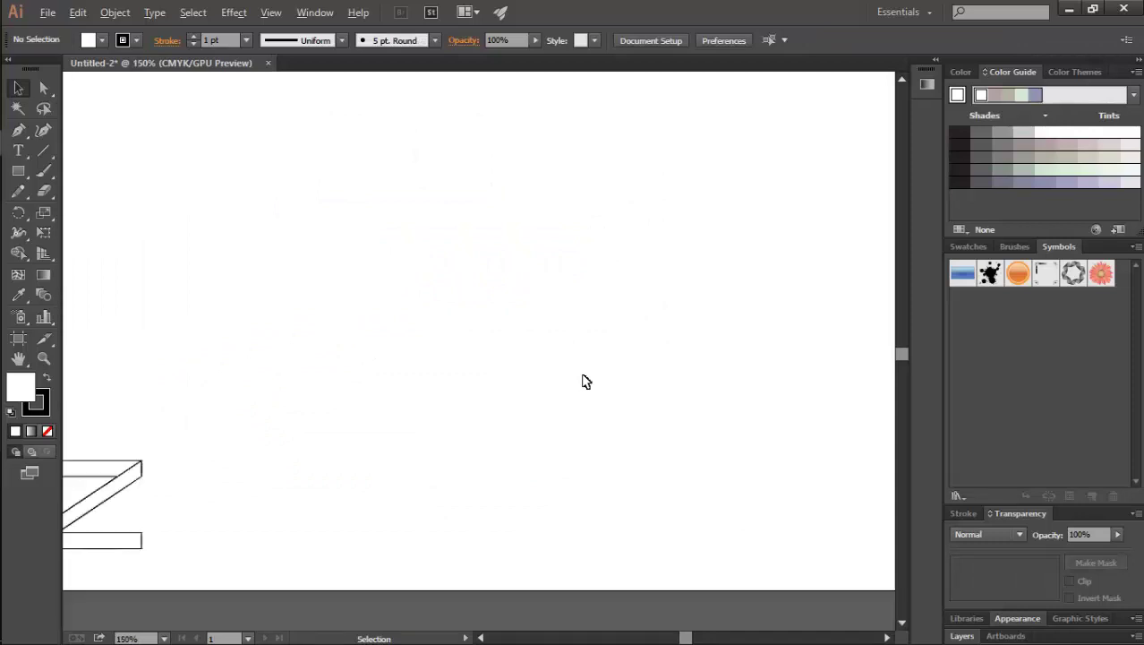
key(ctrl+minus)
key(ctrl+minus)
scroll(680, 341, up, 1)
scroll(681, 351, down, 1)
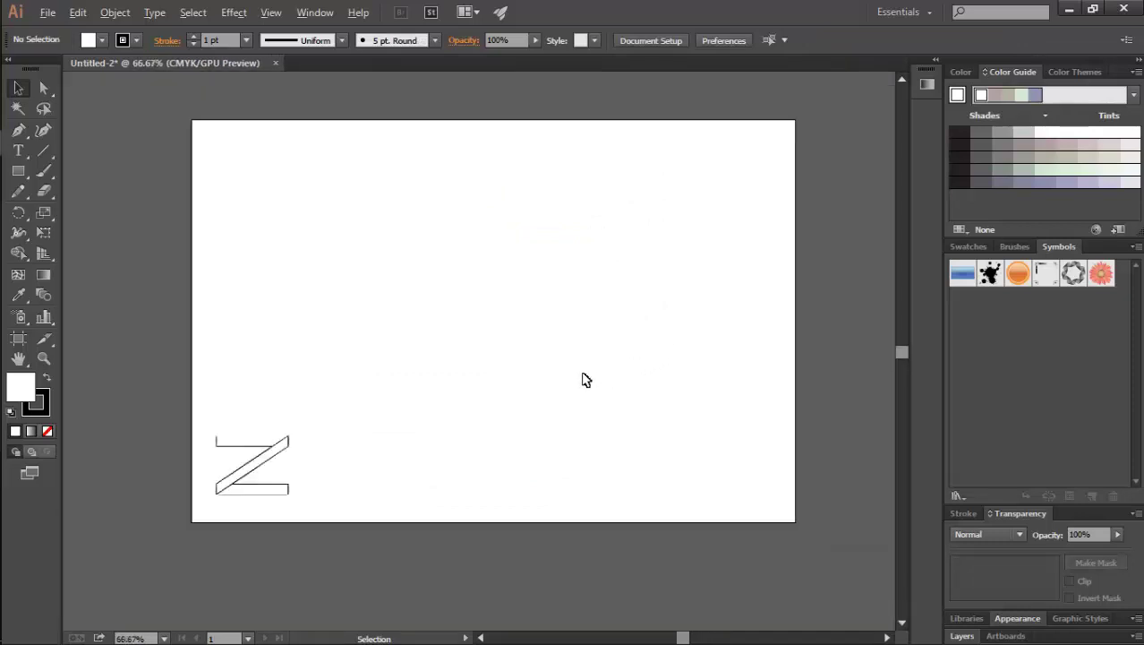
drag(327, 396, 213, 509)
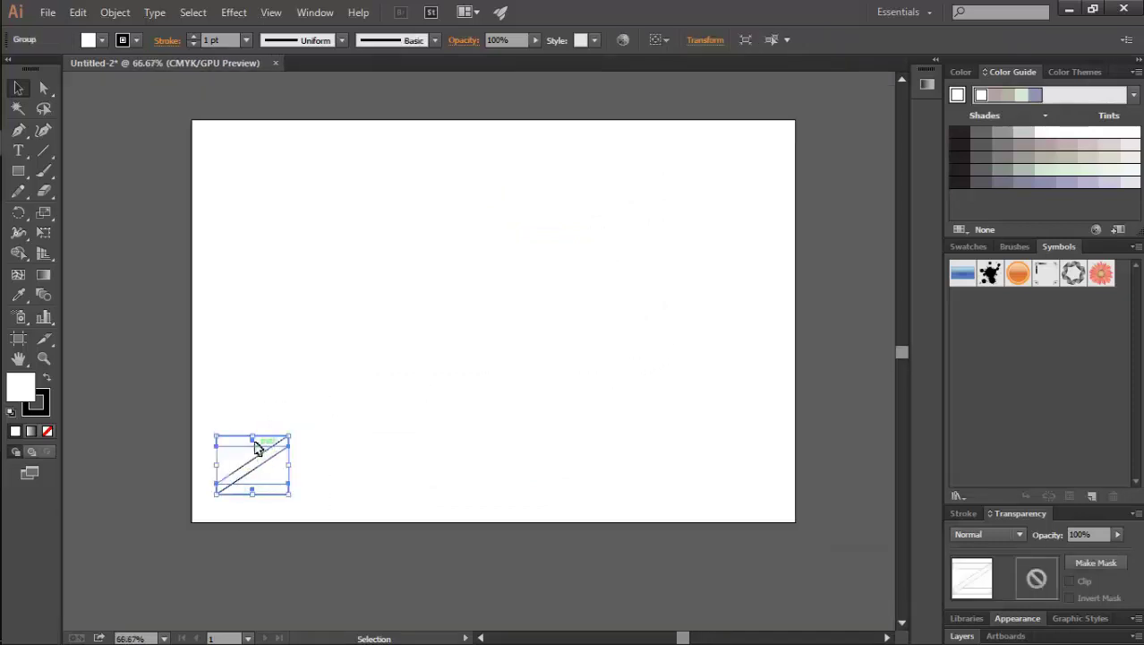
drag(255, 447, 241, 467)
click(518, 405)
Step: Draw a large circle from its center in the empty area of the artboard with the Ellipse tool
scroll(652, 318, up, 2)
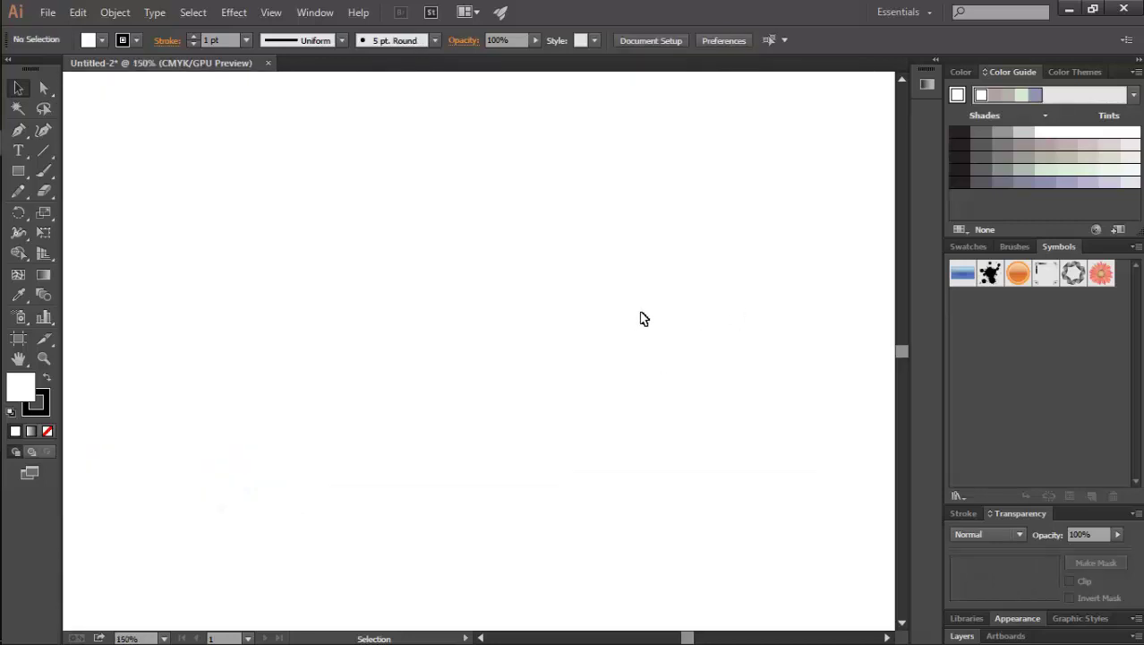
click(23, 179)
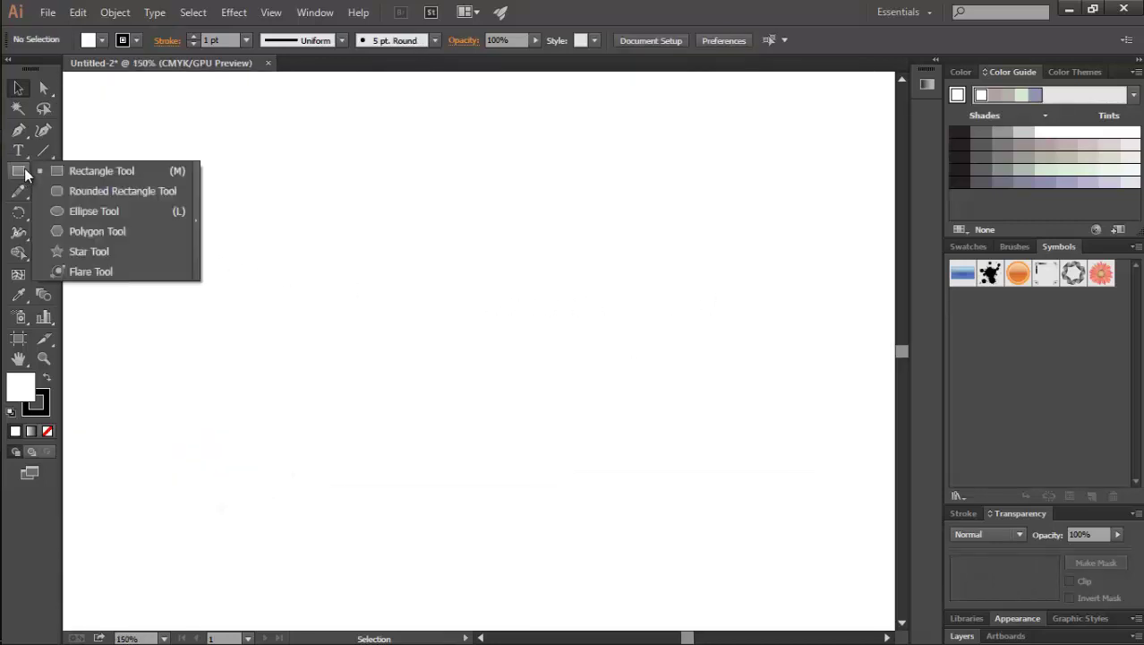
click(76, 214)
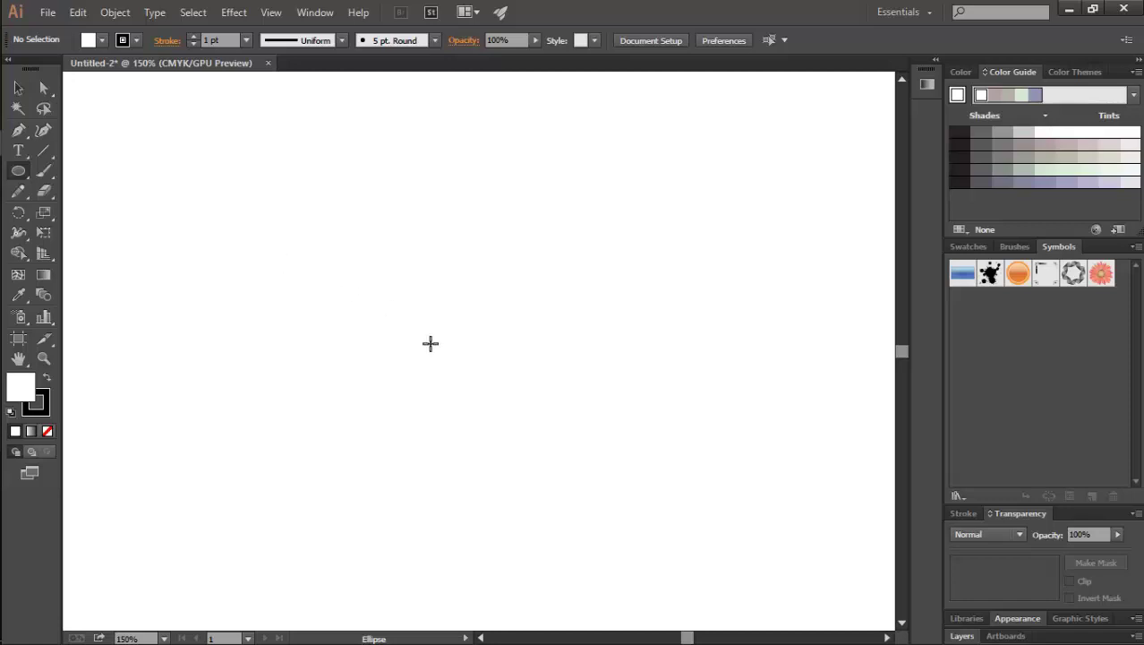
drag(436, 354, 664, 472)
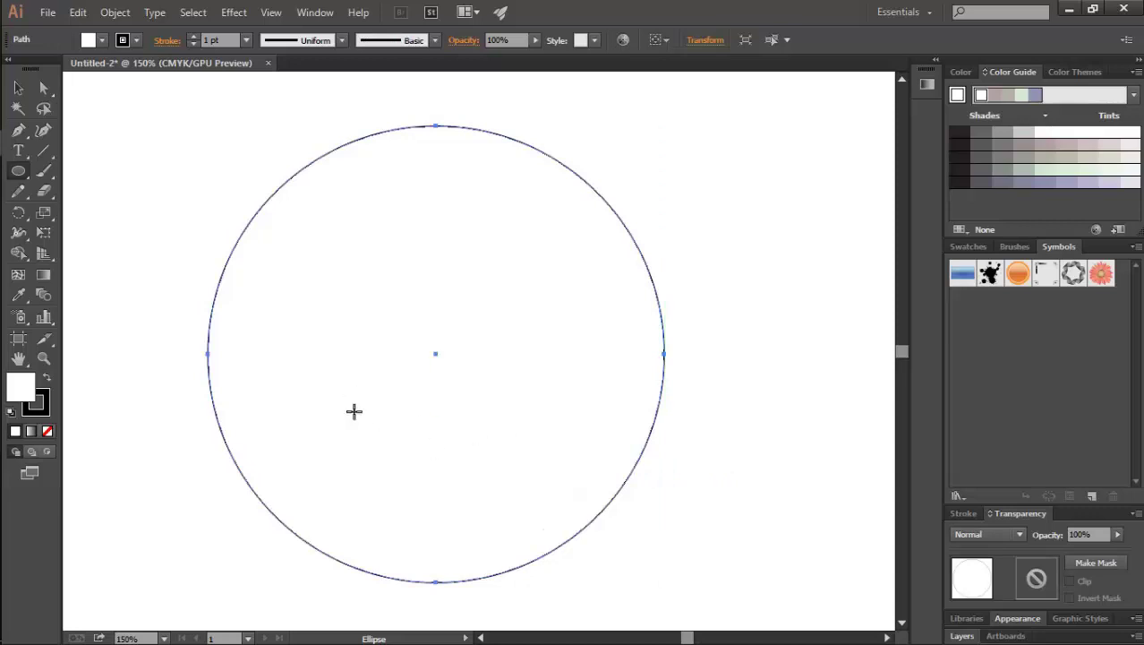
scroll(350, 409, down, 5)
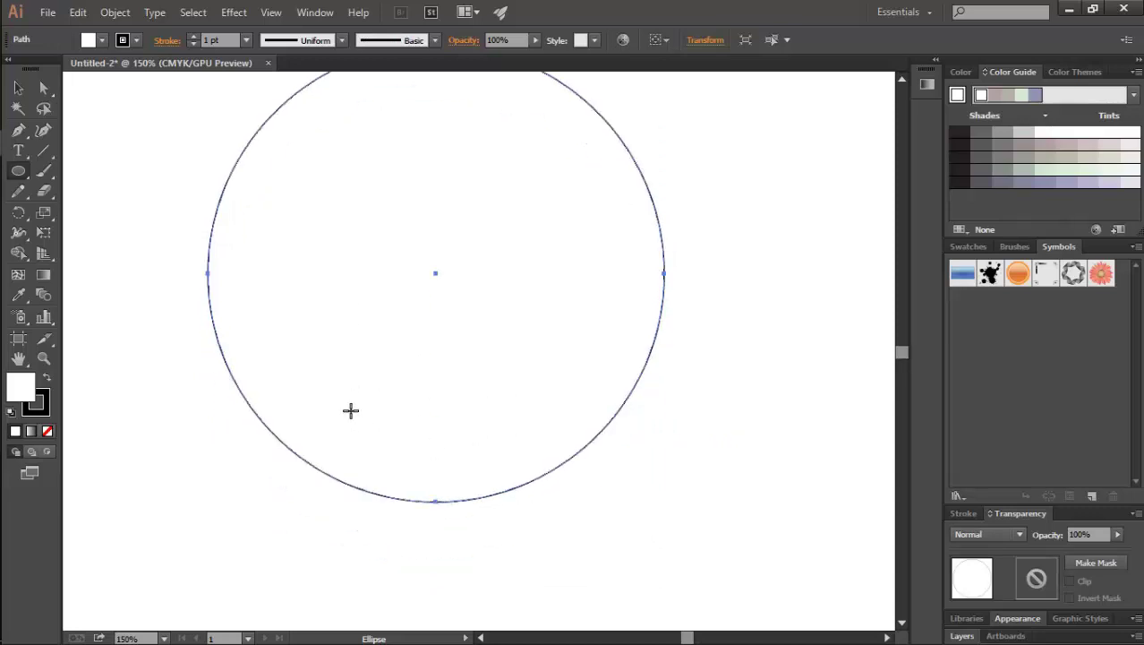
key(v)
click(182, 515)
Step: Move the circle up and left, closer to the middle of the artboard
scroll(182, 515, down, 2)
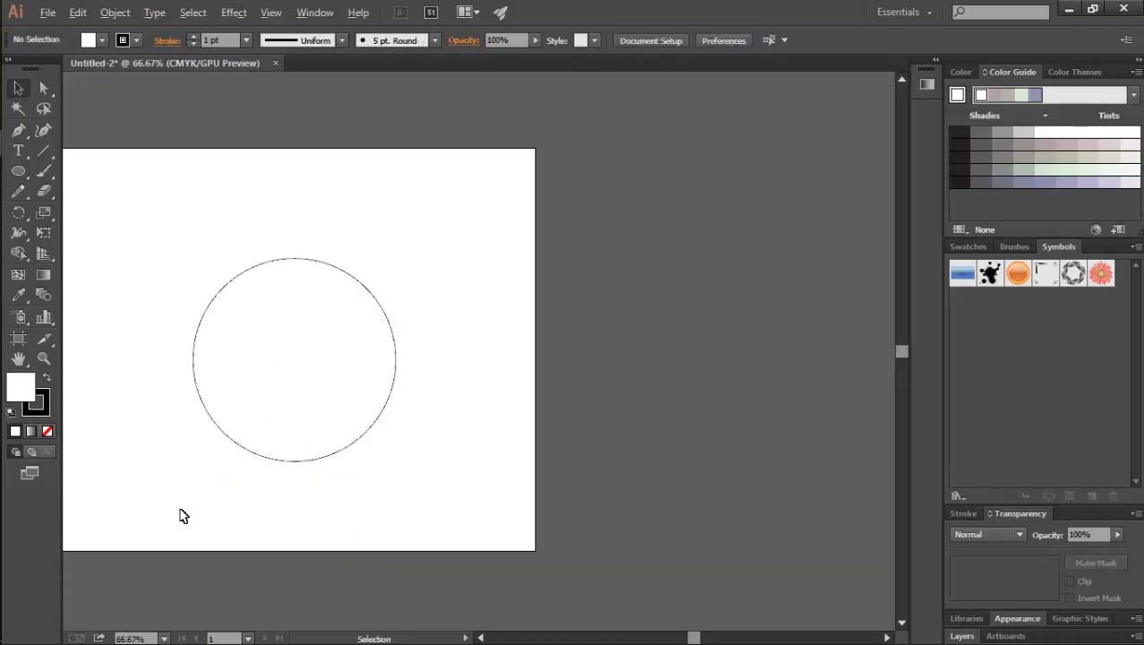
drag(147, 499, 321, 464)
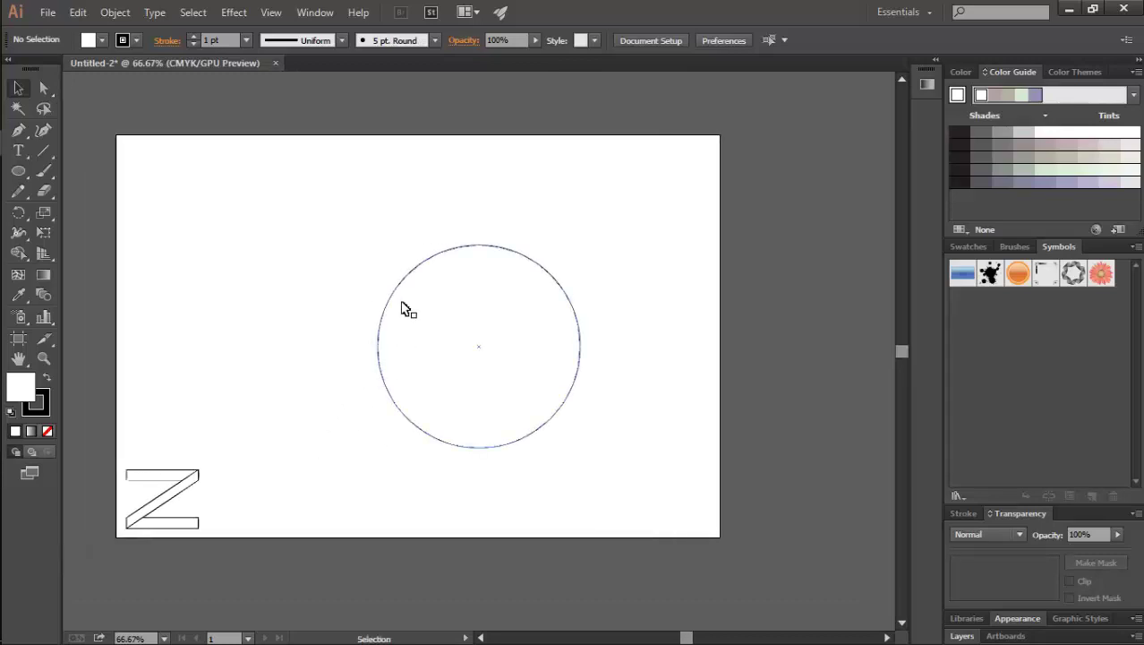
drag(394, 292, 345, 269)
click(207, 478)
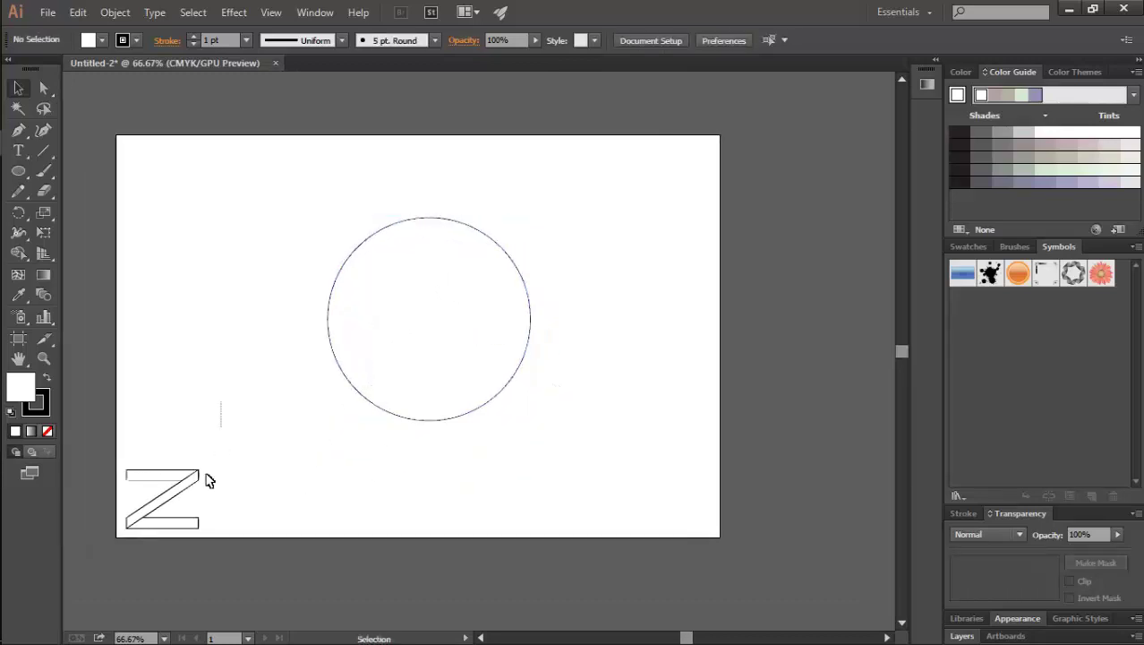
Step: Move the grouped Z into the center of the circle and enlarge it to span a little over half the circle's width
click(166, 517)
drag(176, 482, 444, 310)
scroll(448, 313, up, 4)
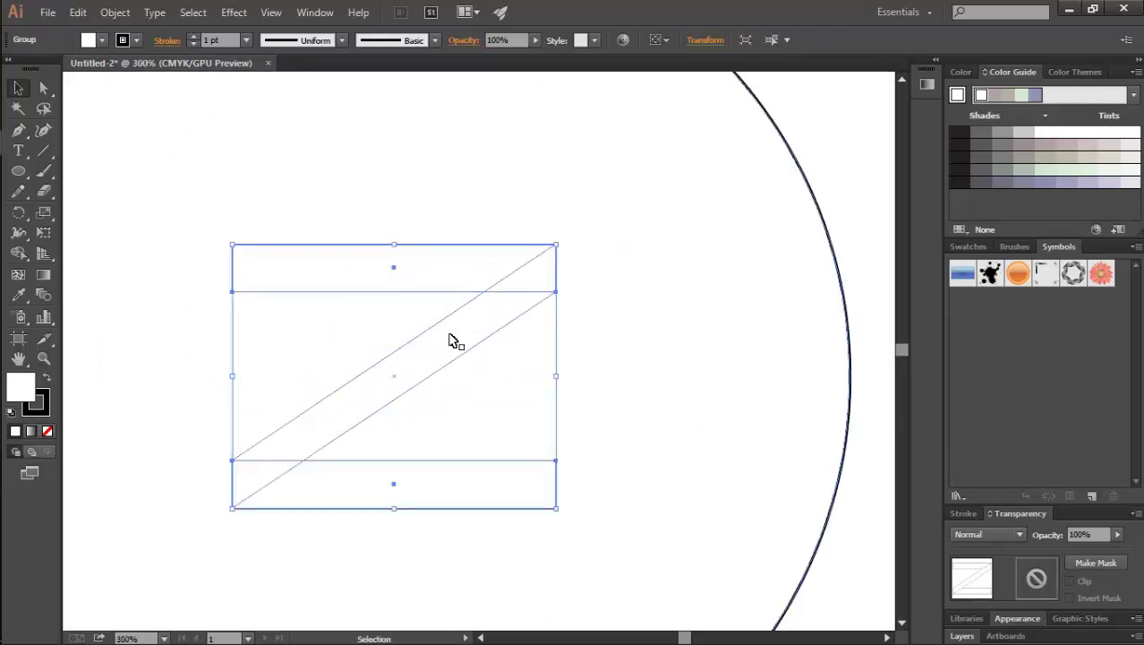
scroll(455, 340, down, 3)
drag(485, 395, 524, 446)
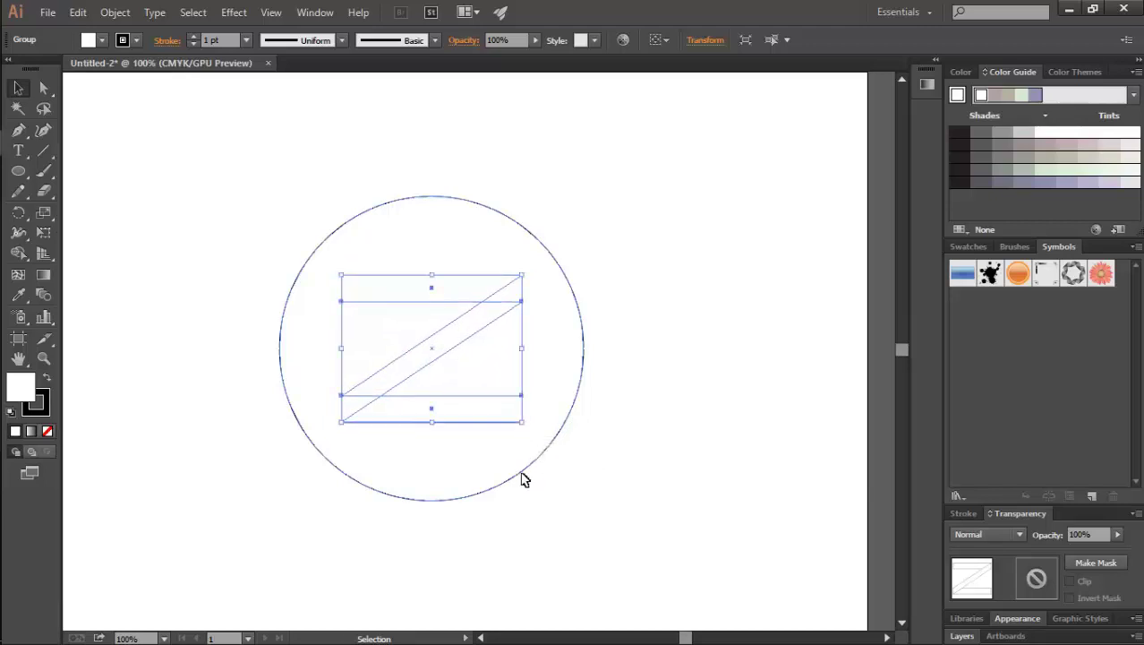
click(398, 514)
drag(588, 285, 440, 432)
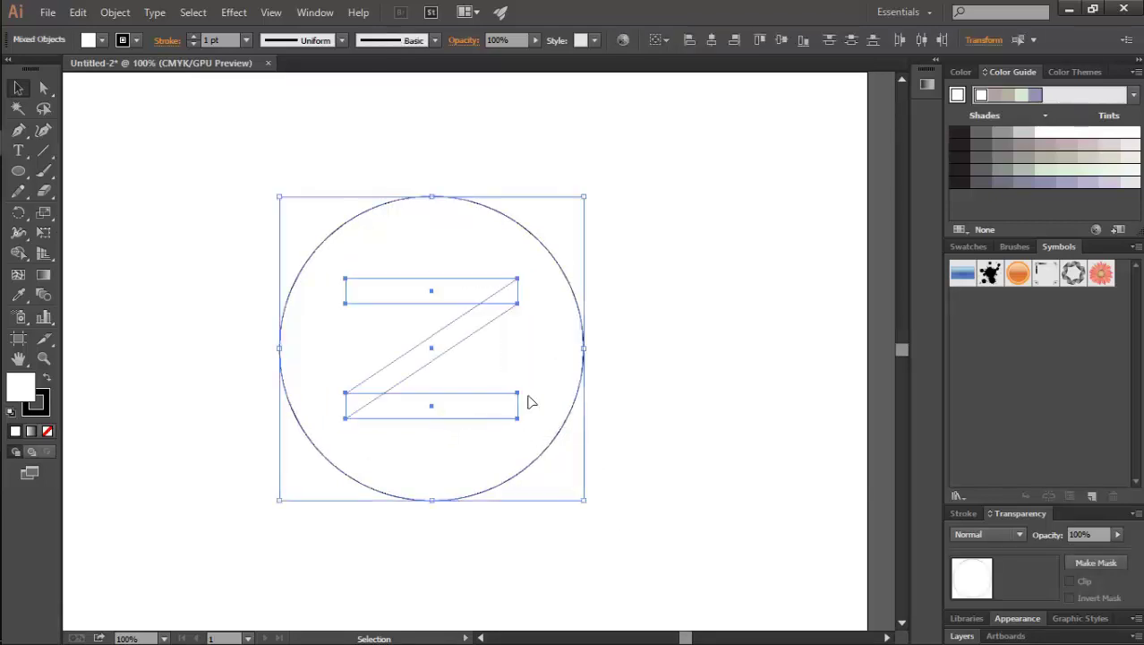
click(629, 390)
Step: Swap the circle's fill and stroke colors and set its fill to None
click(440, 412)
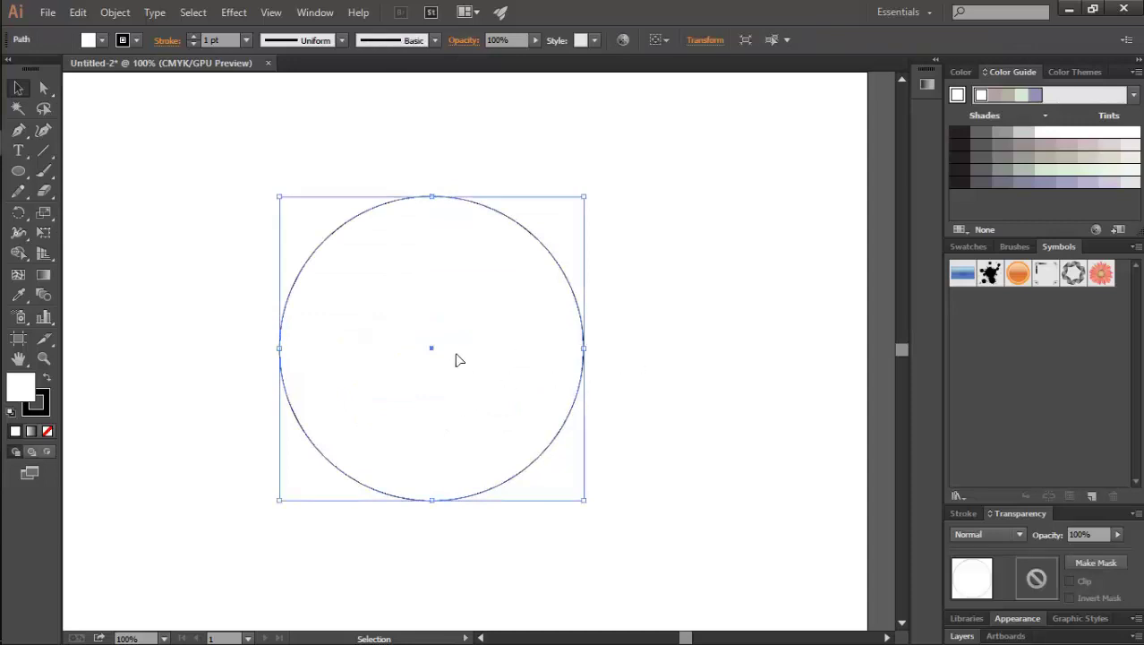
click(48, 379)
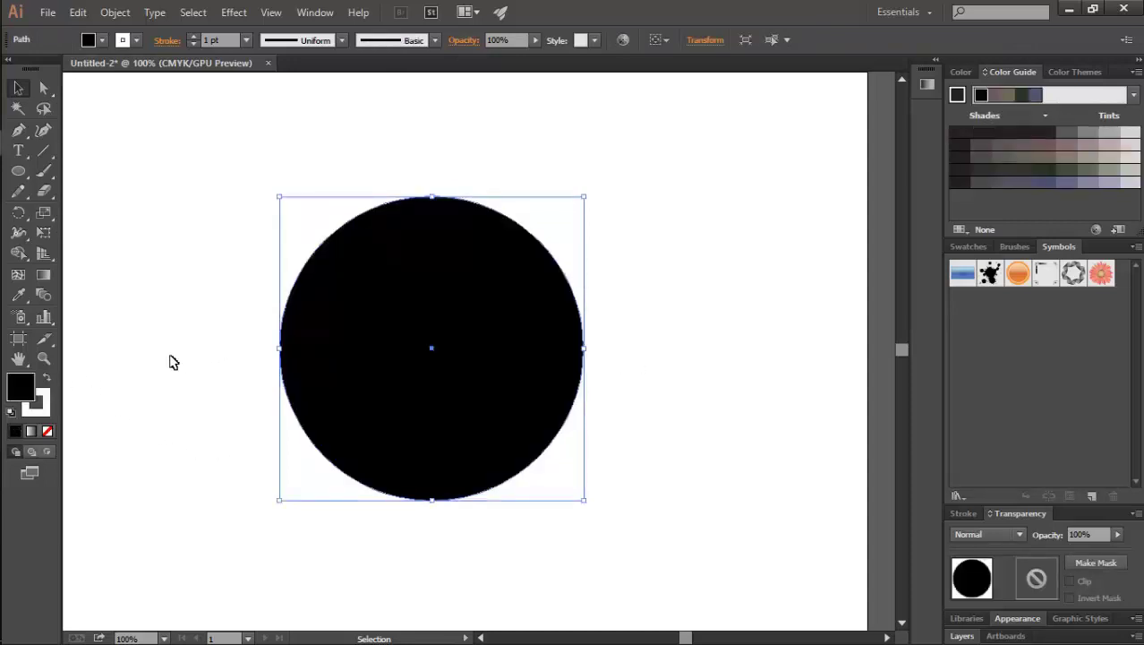
click(102, 39)
click(11, 69)
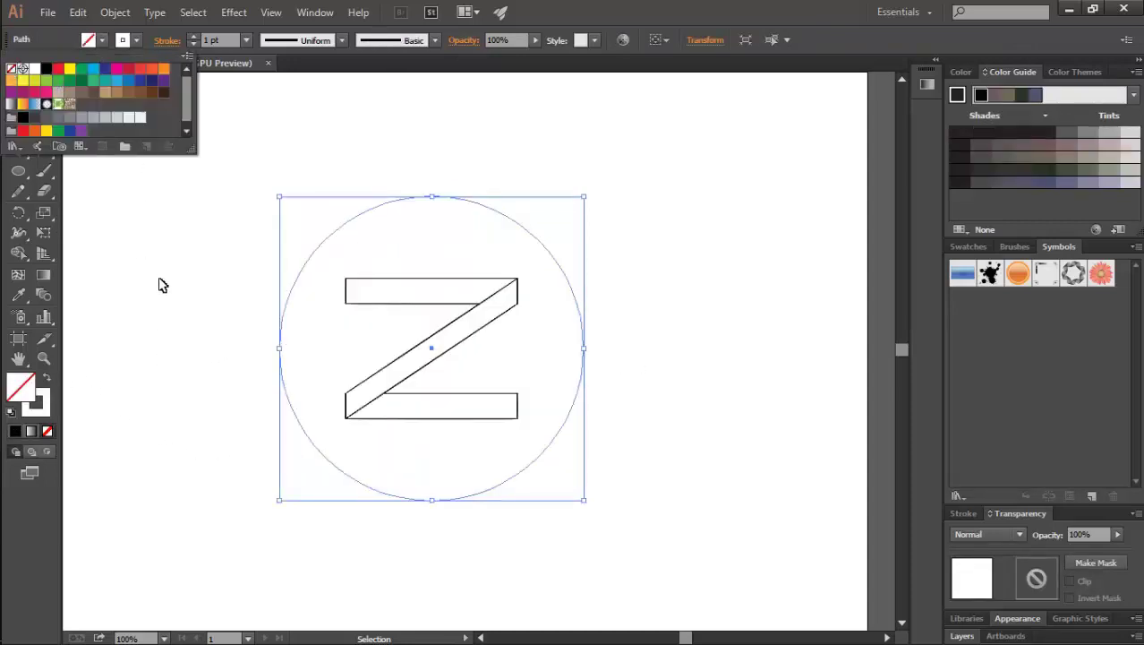
key(Escape)
click(158, 283)
Step: Set the stroke color of the circle around the Z to black
drag(562, 303, 428, 440)
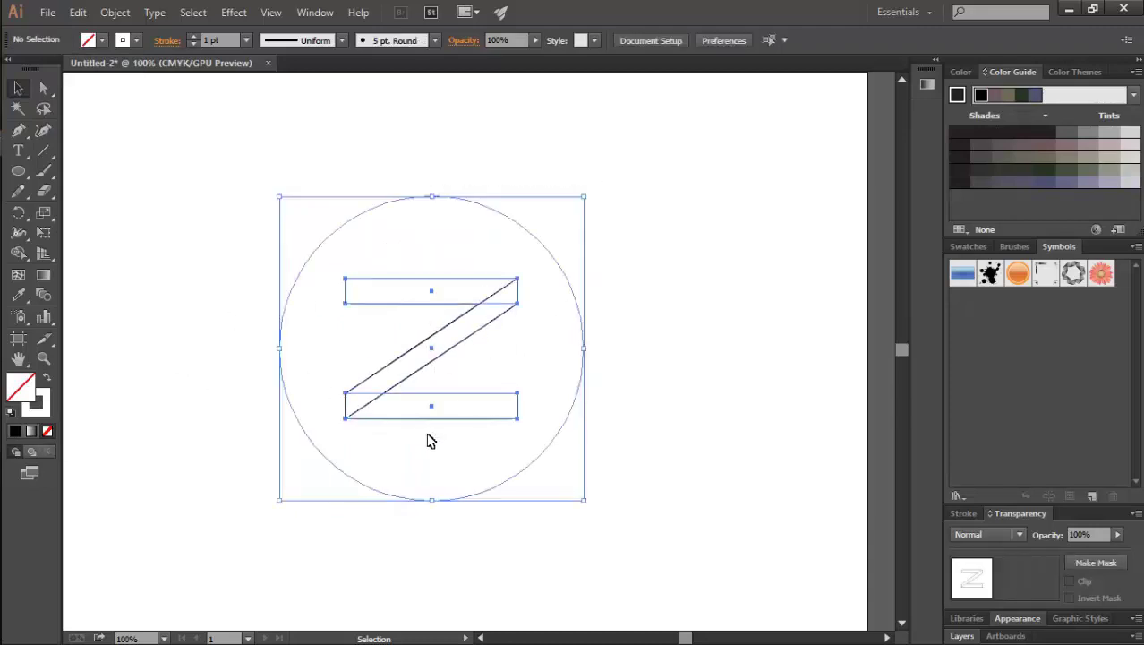
click(679, 308)
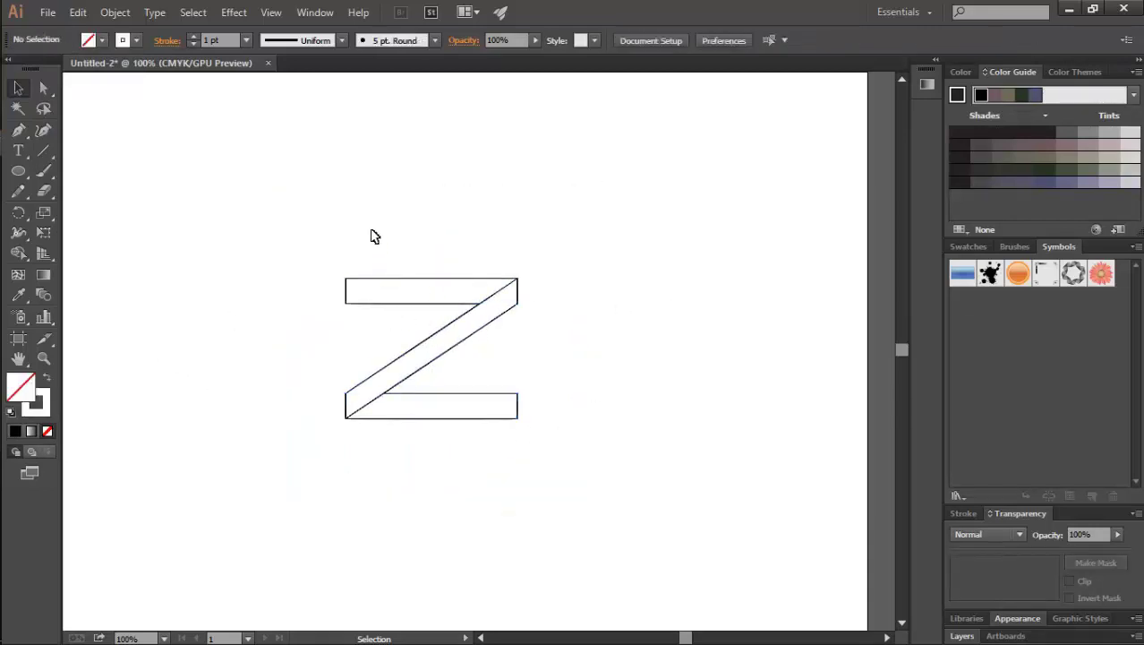
click(535, 238)
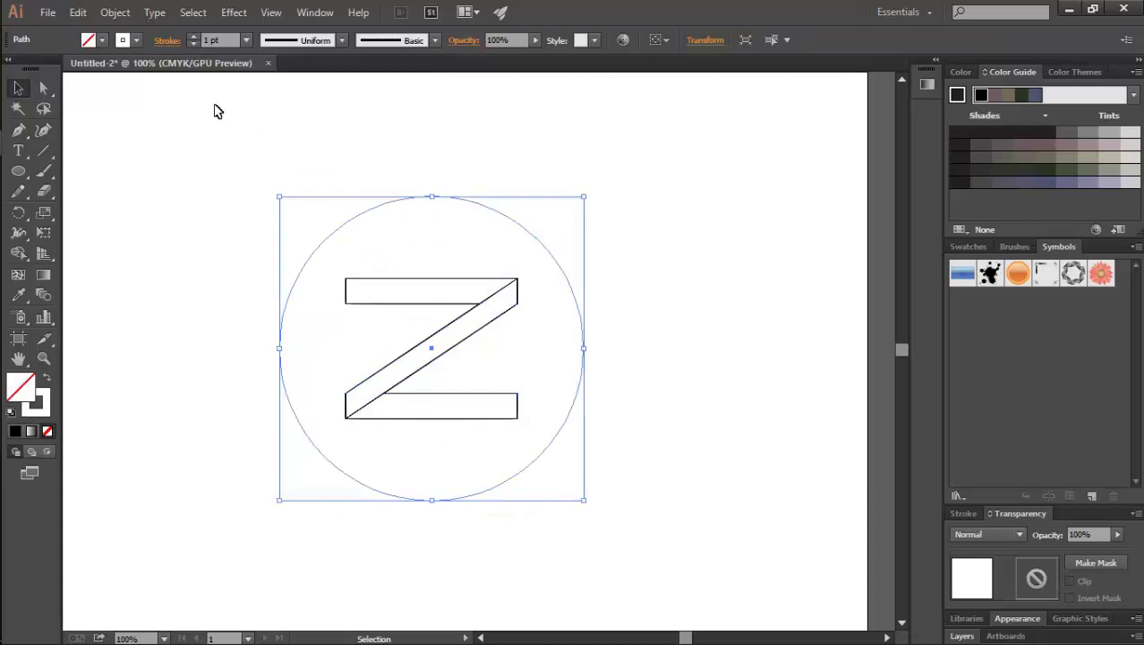
click(136, 41)
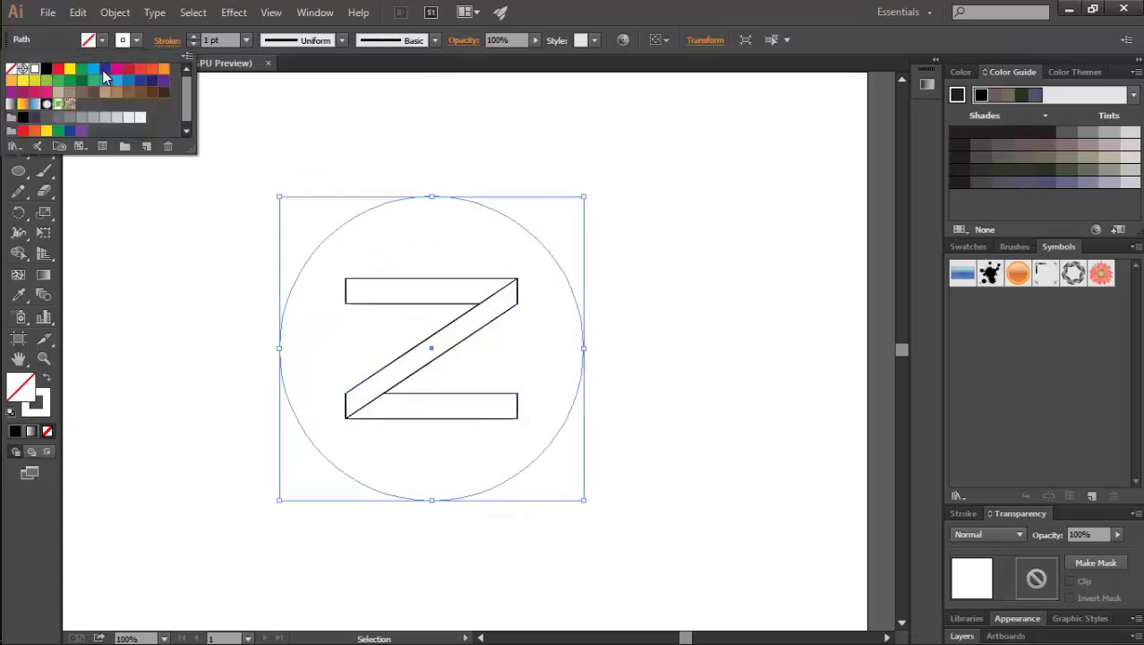
click(46, 70)
click(123, 274)
click(122, 274)
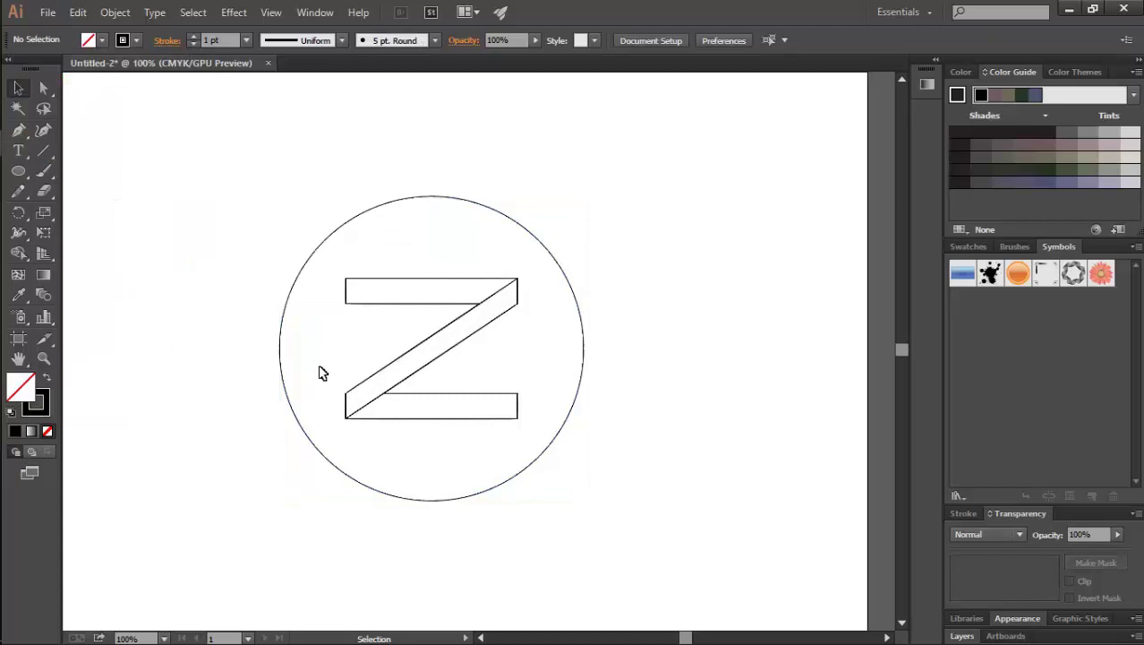
Step: Draw a Pen path from the Z's top bar outward, down inside the circle's left edge, and along a wavy leaf edge to the circle
key(p)
scroll(314, 351, up, 2)
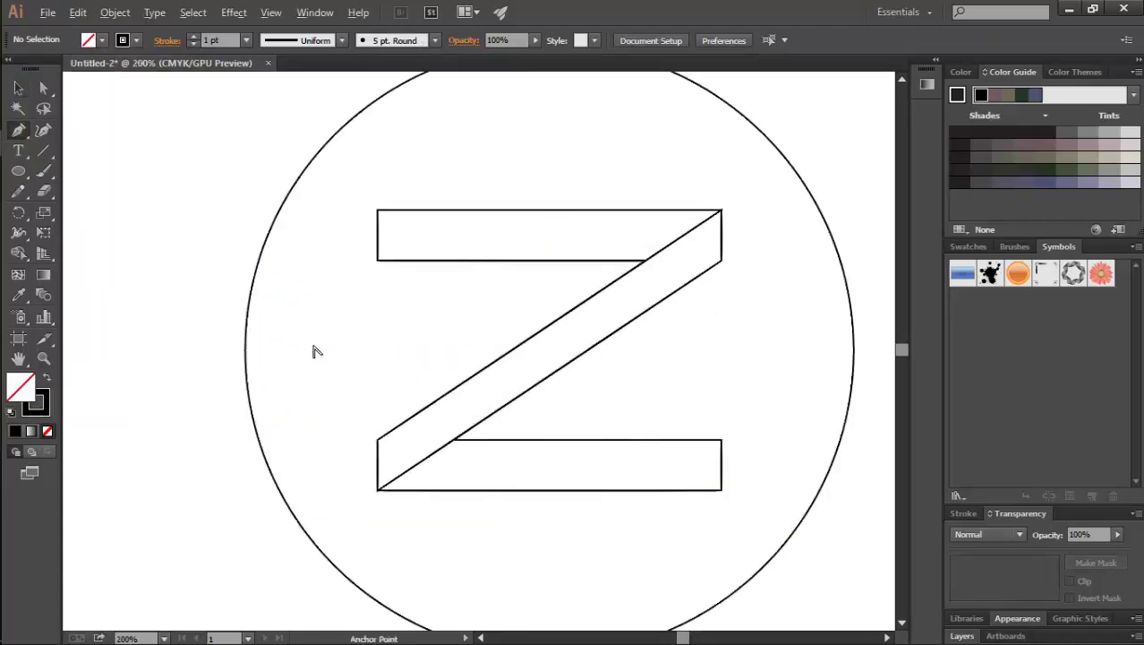
click(377, 261)
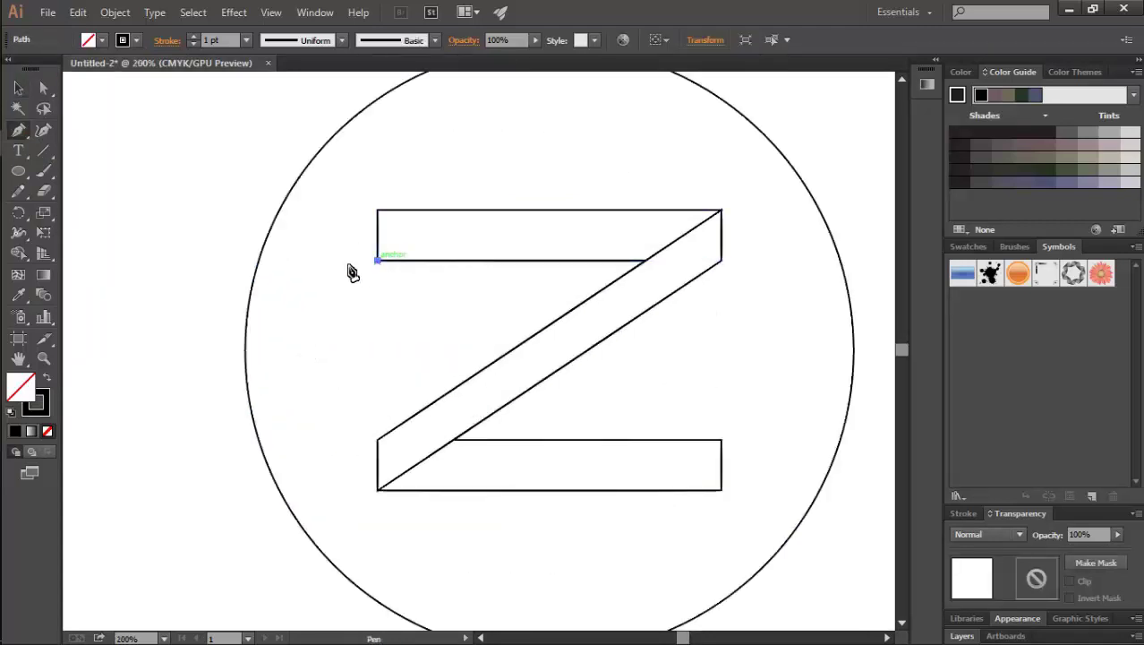
click(302, 262)
scroll(316, 304, down, 4)
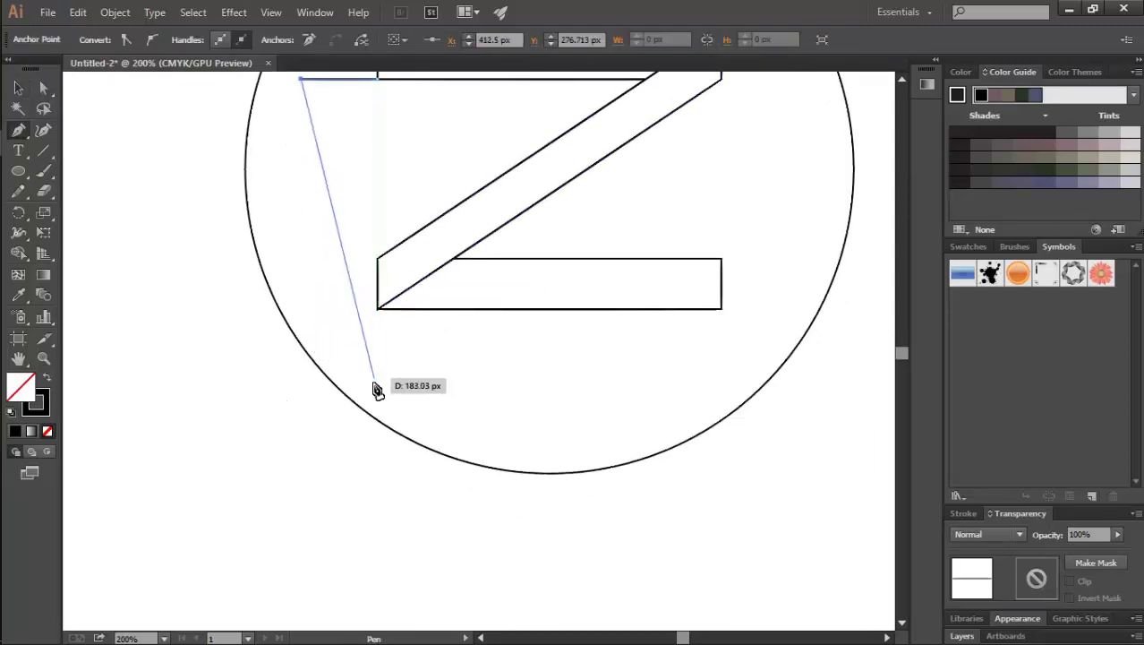
scroll(406, 371, down, 2)
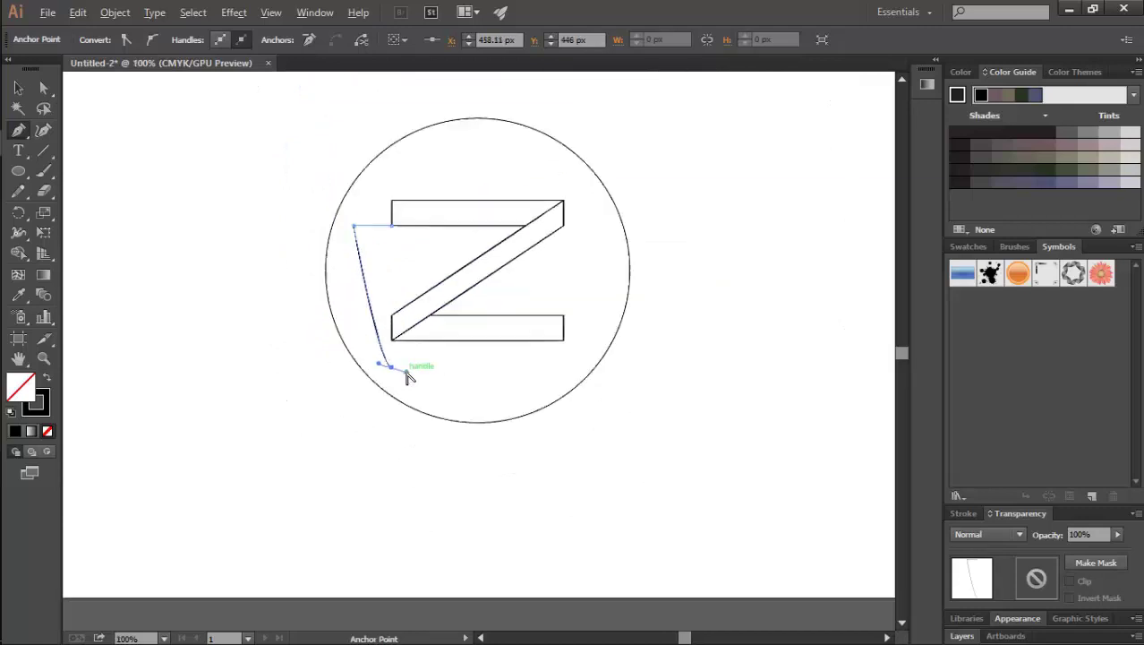
drag(392, 369, 586, 420)
drag(525, 384, 595, 400)
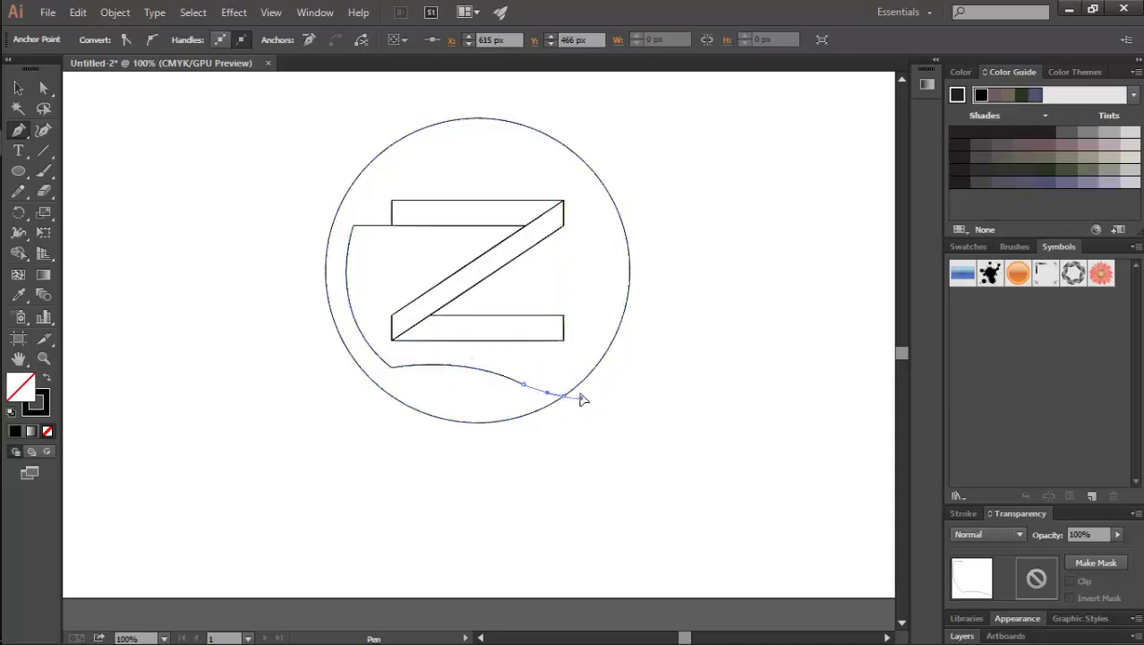
Step: Trace the circle's lower-left arc back up to the Z's top bar and close the leaf-tailed shape at the bar's end
drag(581, 394, 392, 398)
drag(391, 396, 305, 333)
click(393, 398)
drag(354, 227, 401, 199)
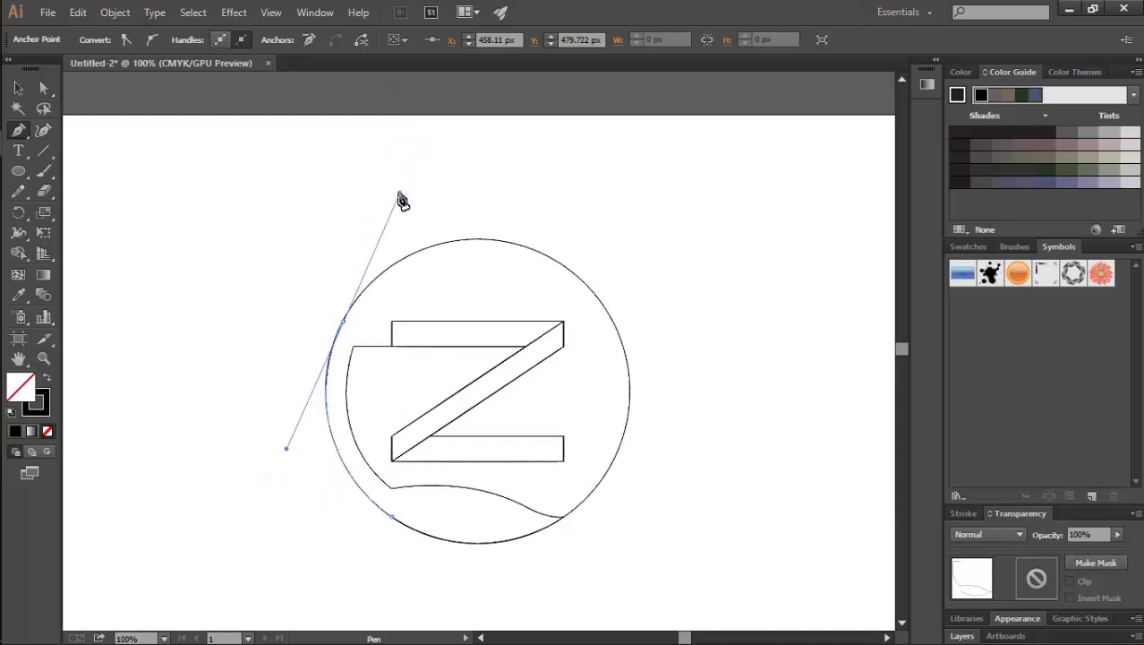
click(344, 320)
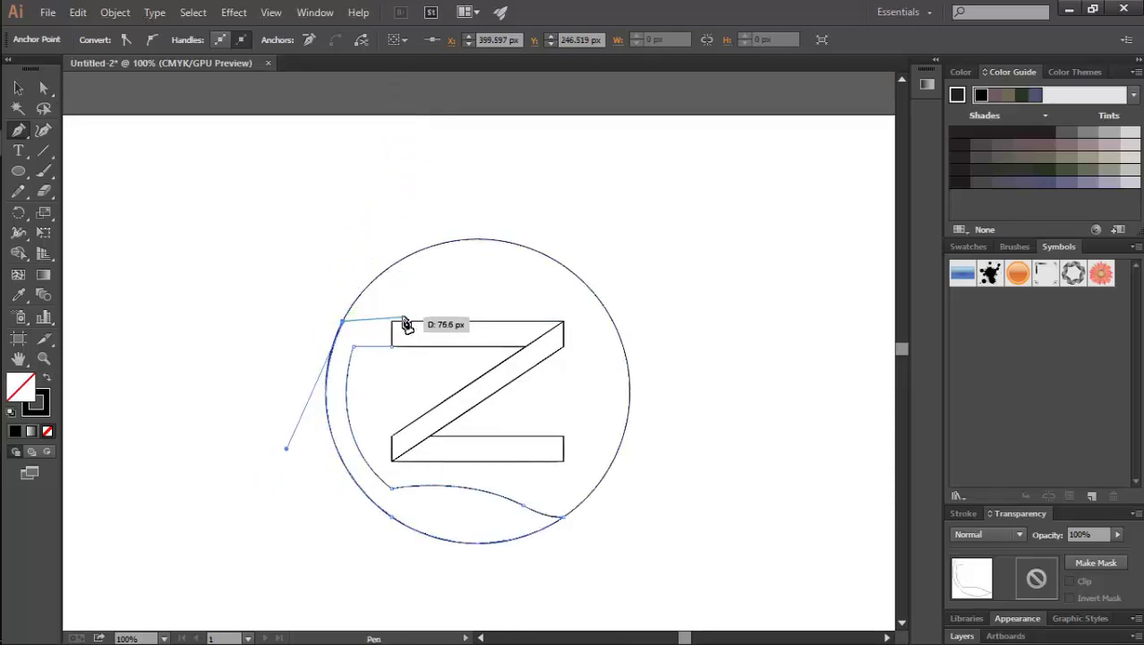
click(390, 320)
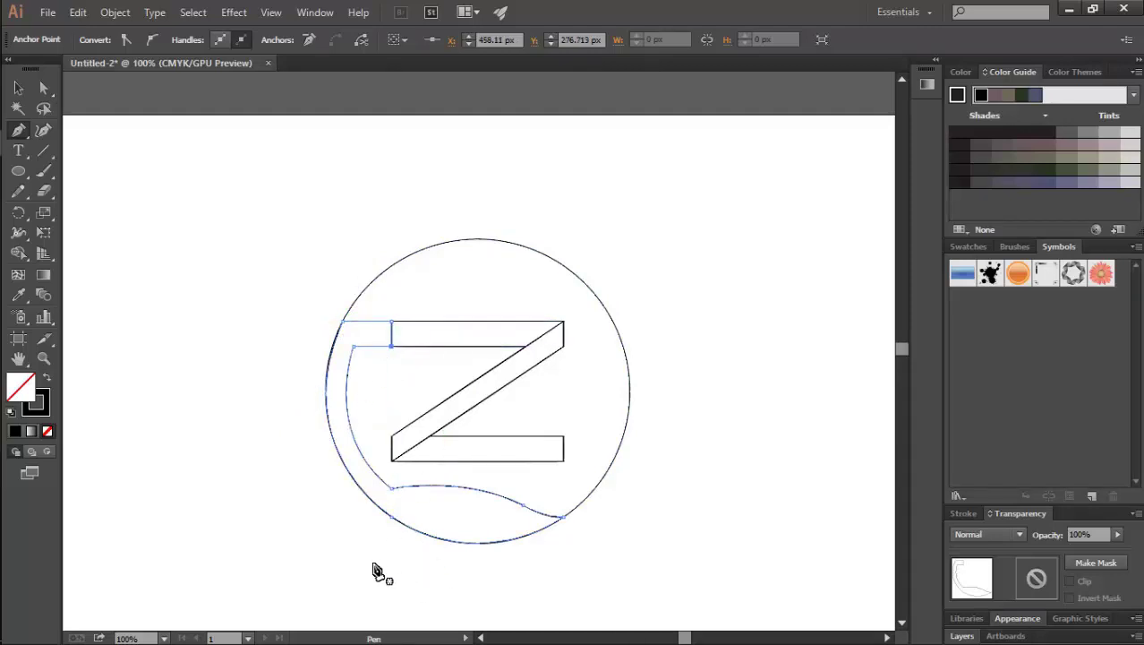
key(v)
click(251, 580)
Step: Draw a thin curved vein with the Pen tool inside the lower leaf, starting and closing at the leaf's inner corner
scroll(314, 535, up, 2)
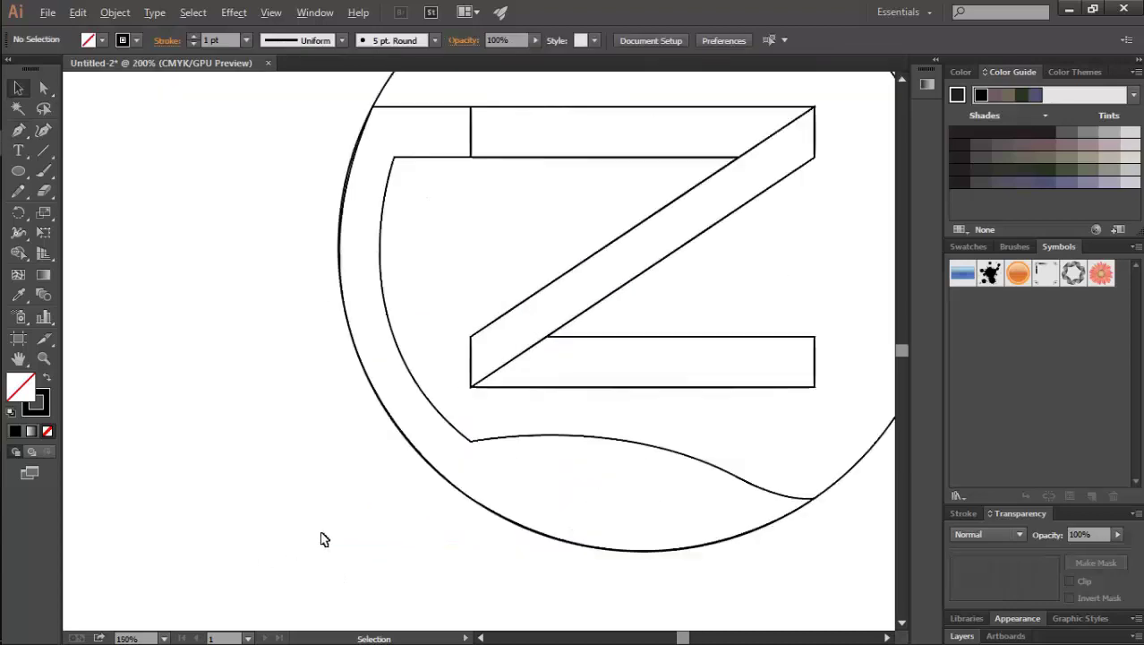
drag(629, 477, 441, 383)
key(p)
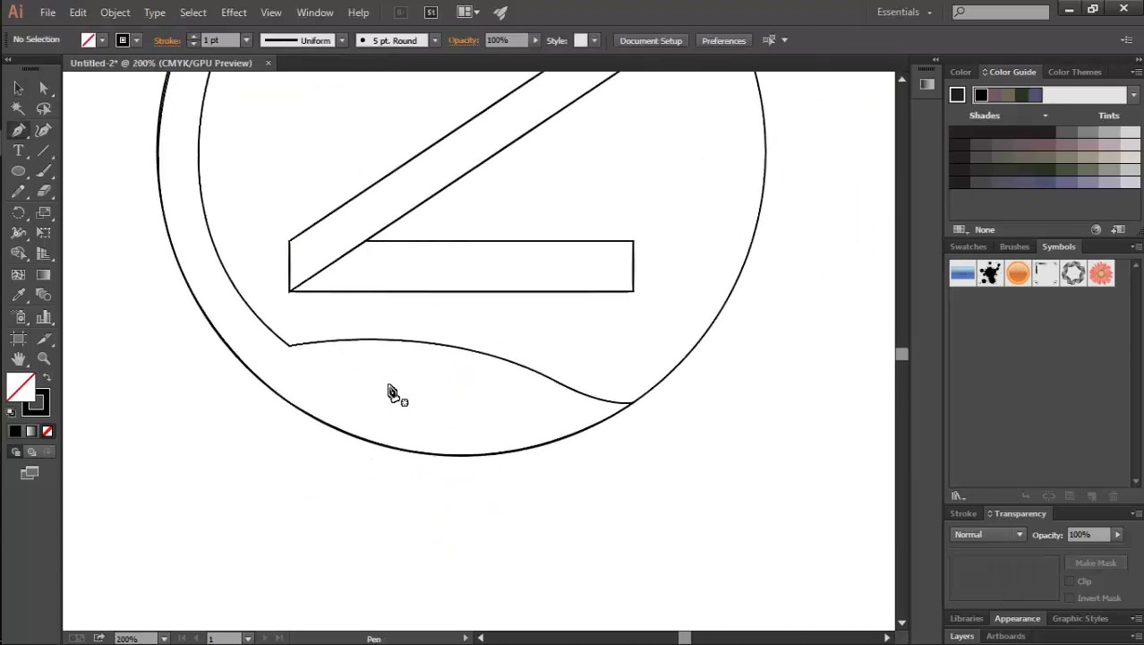
click(289, 348)
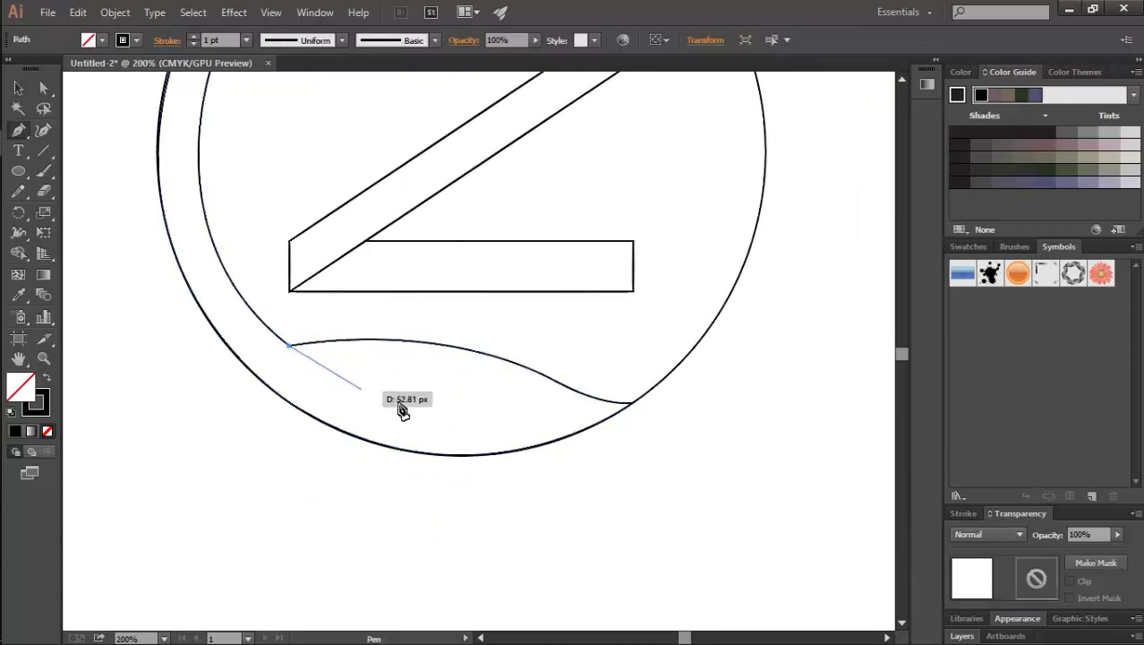
drag(506, 397, 647, 405)
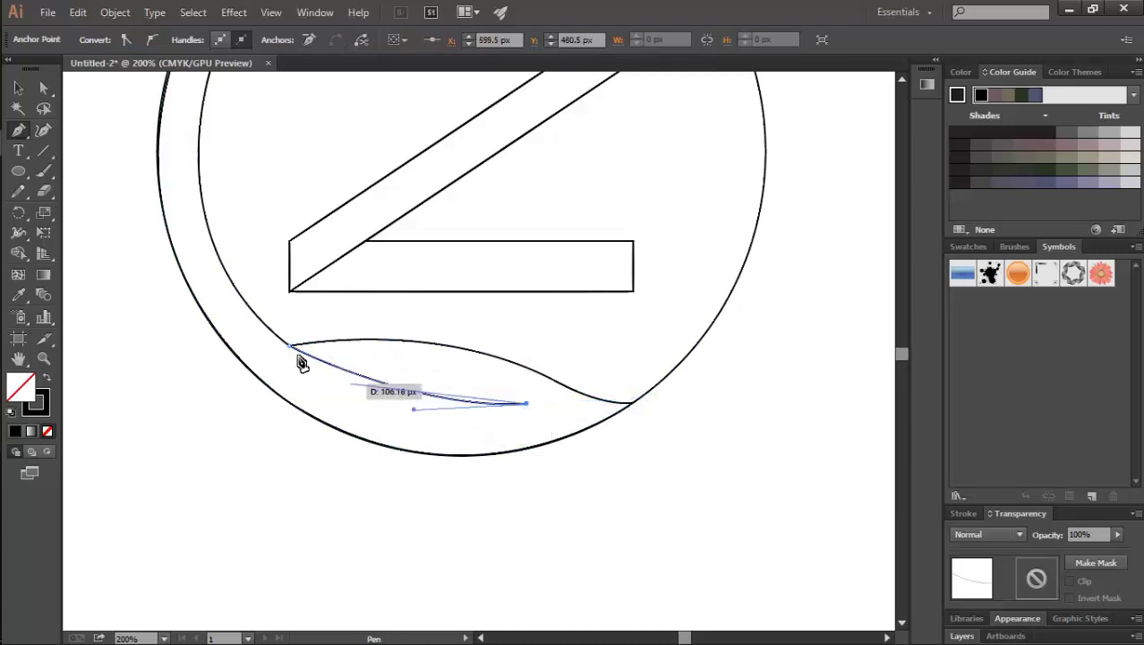
drag(276, 338, 182, 224)
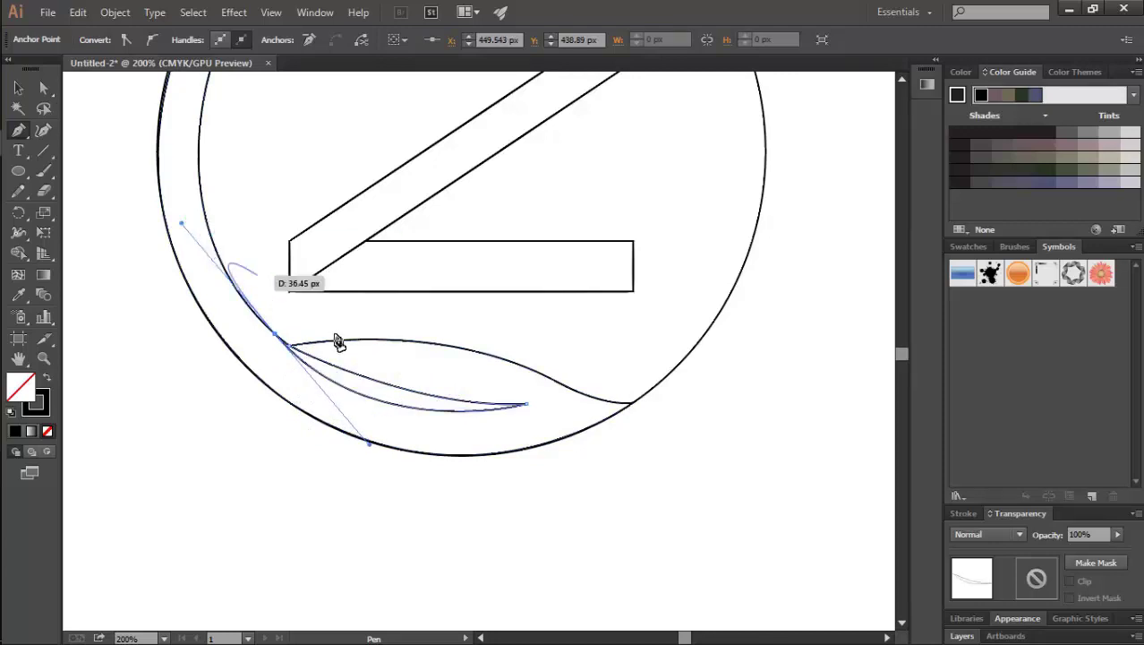
drag(278, 338, 294, 348)
scroll(345, 497, up, 2)
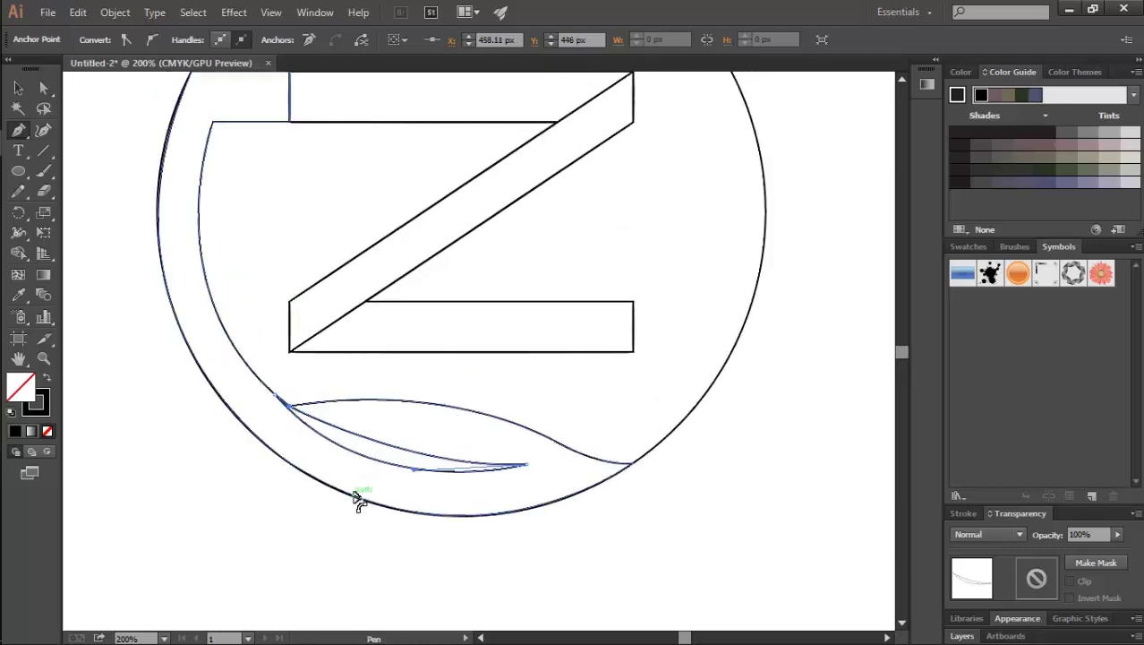
alt+scroll(357, 498, down, 1)
click(283, 420)
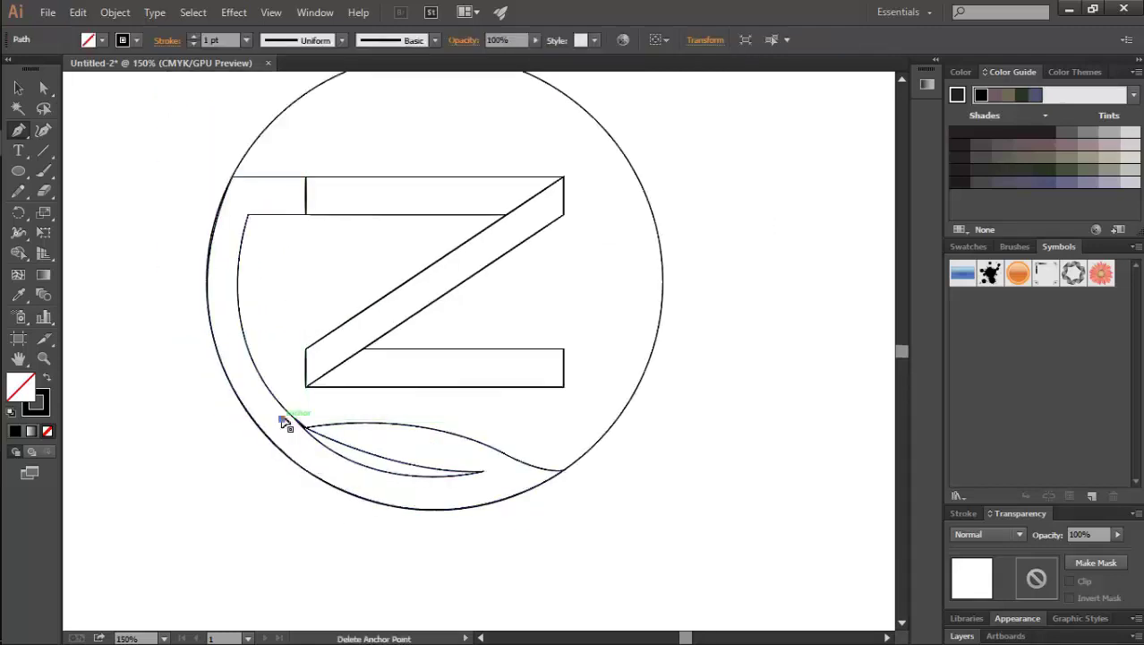
key(ctrl+z)
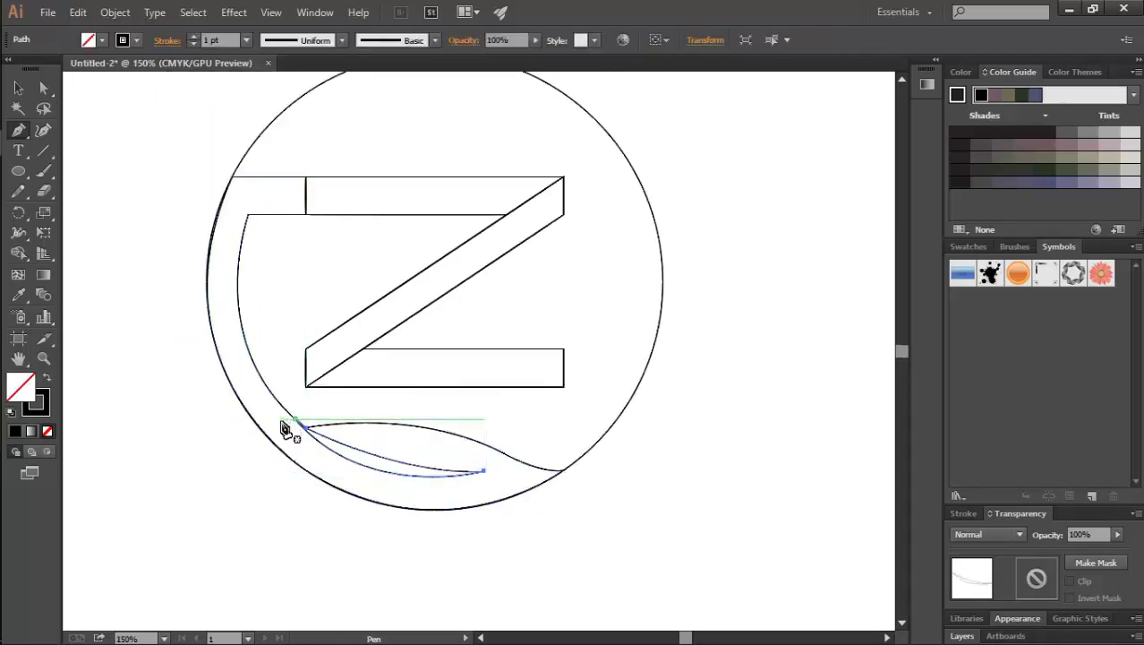
key(v)
click(249, 528)
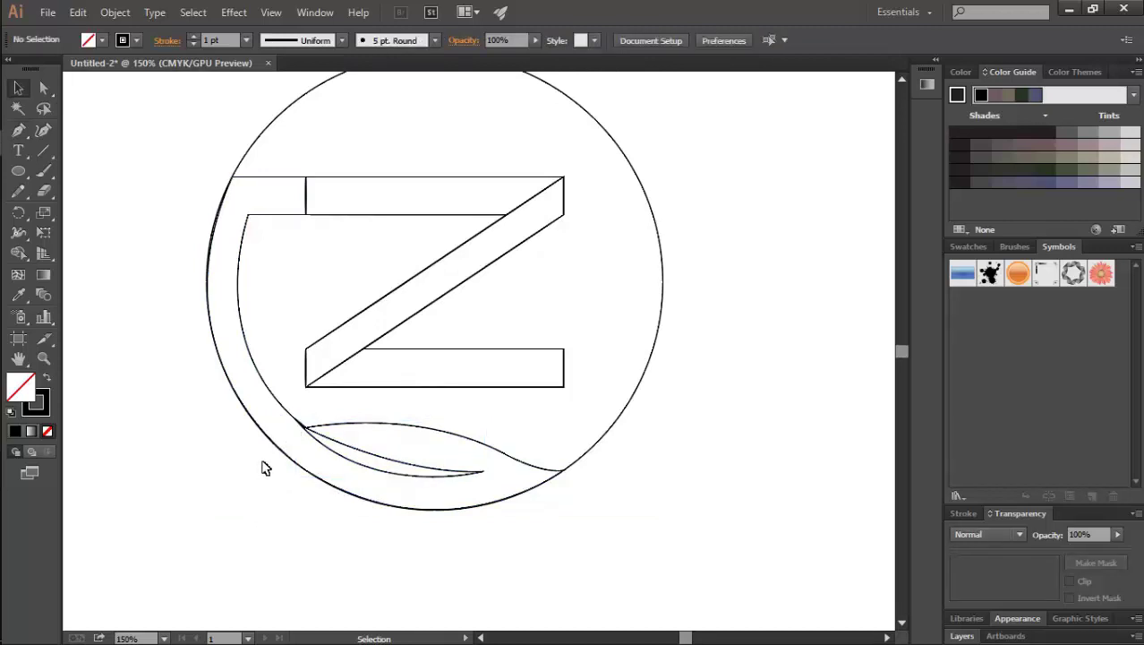
Step: Duplicate the leaf-tailed outline and place the copy below and to the right, with its bar end at the Z's bottom bar
click(281, 415)
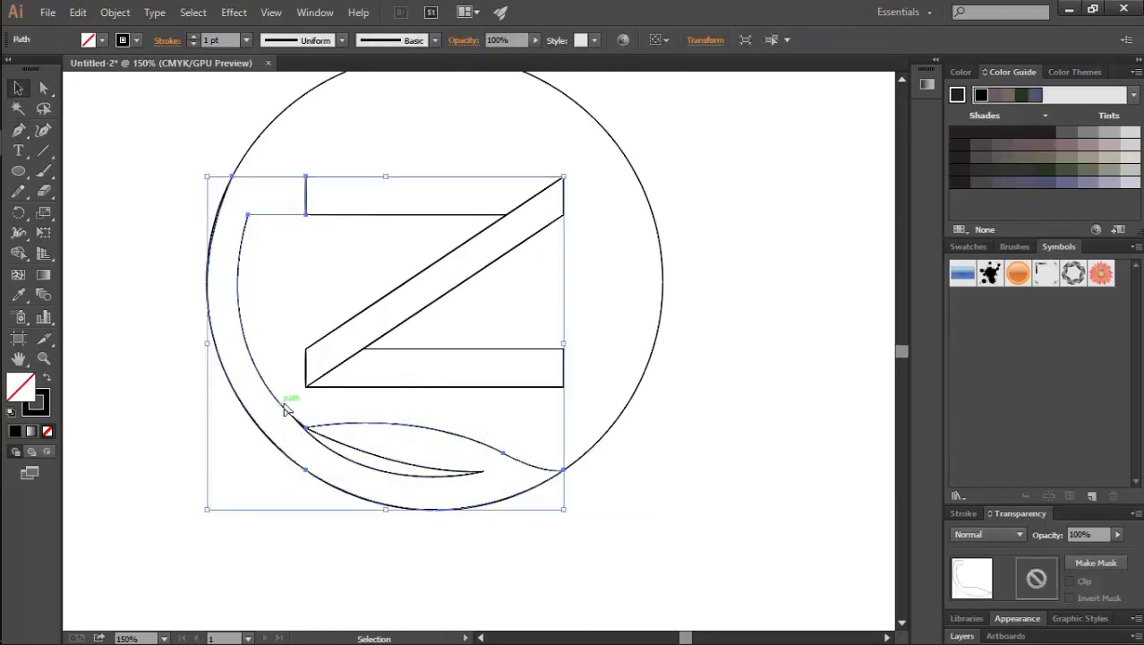
right_click(450, 453)
click(344, 539)
click(345, 539)
click(403, 432)
drag(403, 432, 664, 599)
Step: Reflect the duplicated leaf-tailed shape across the horizontal axis
scroll(659, 602, down, 3)
right_click(656, 536)
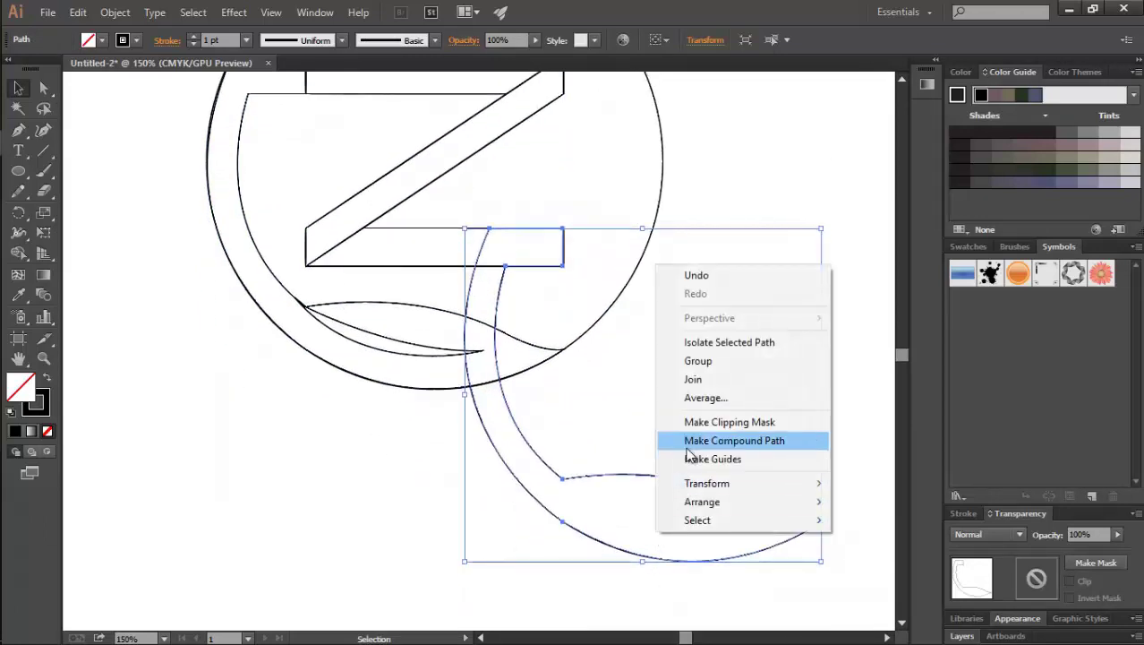
mouse_move(703, 486)
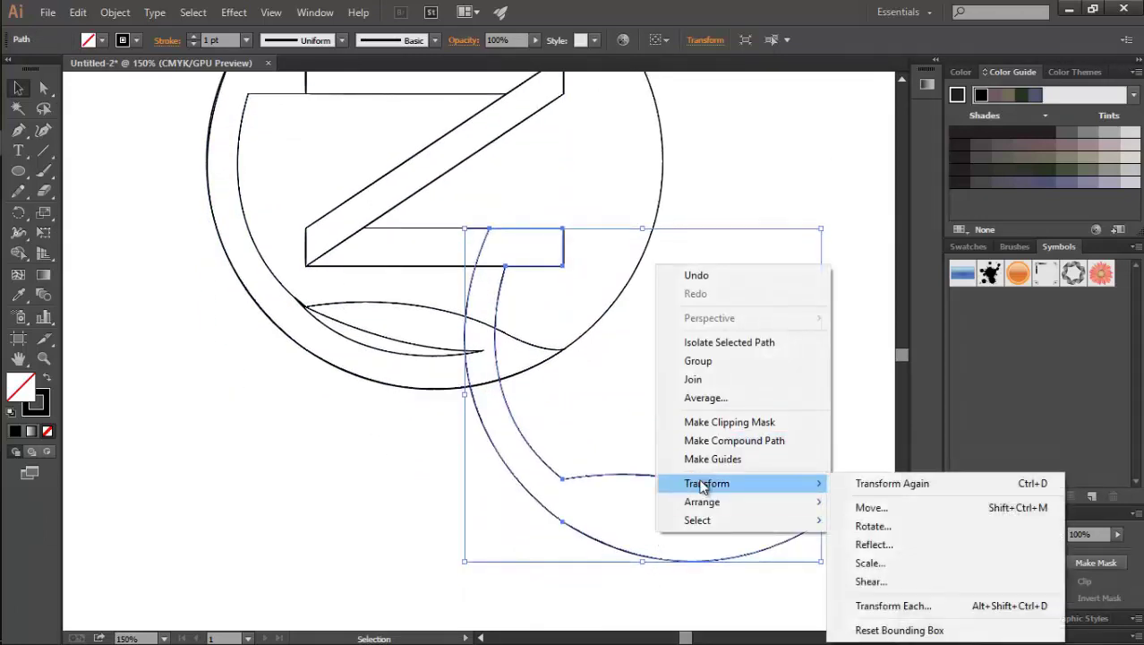
click(885, 544)
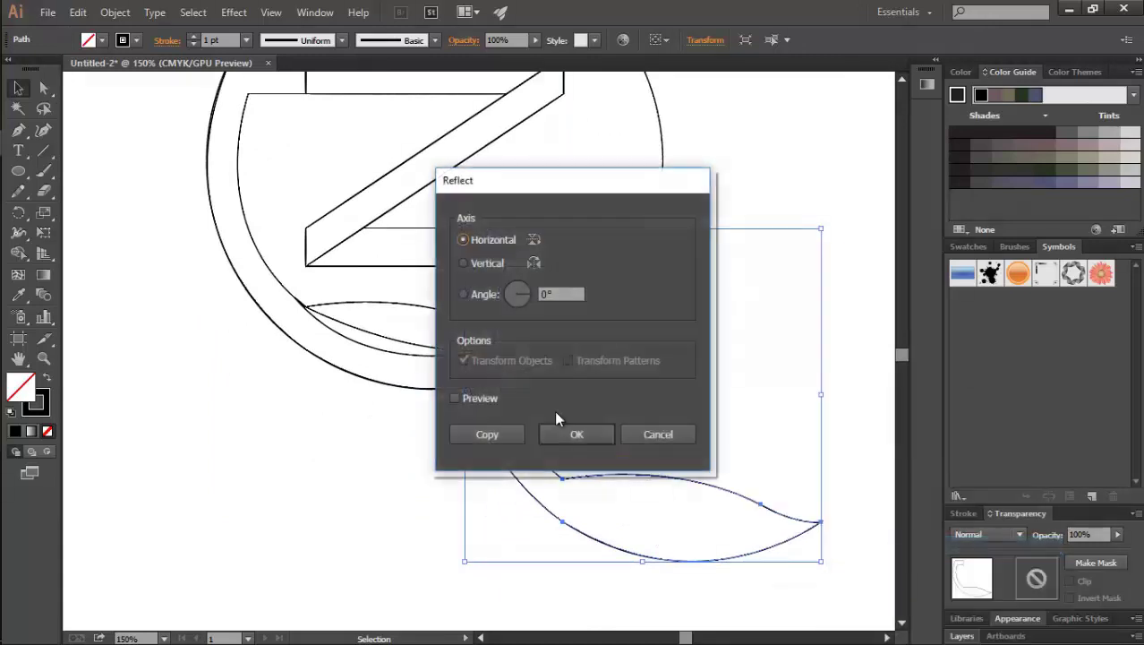
click(577, 435)
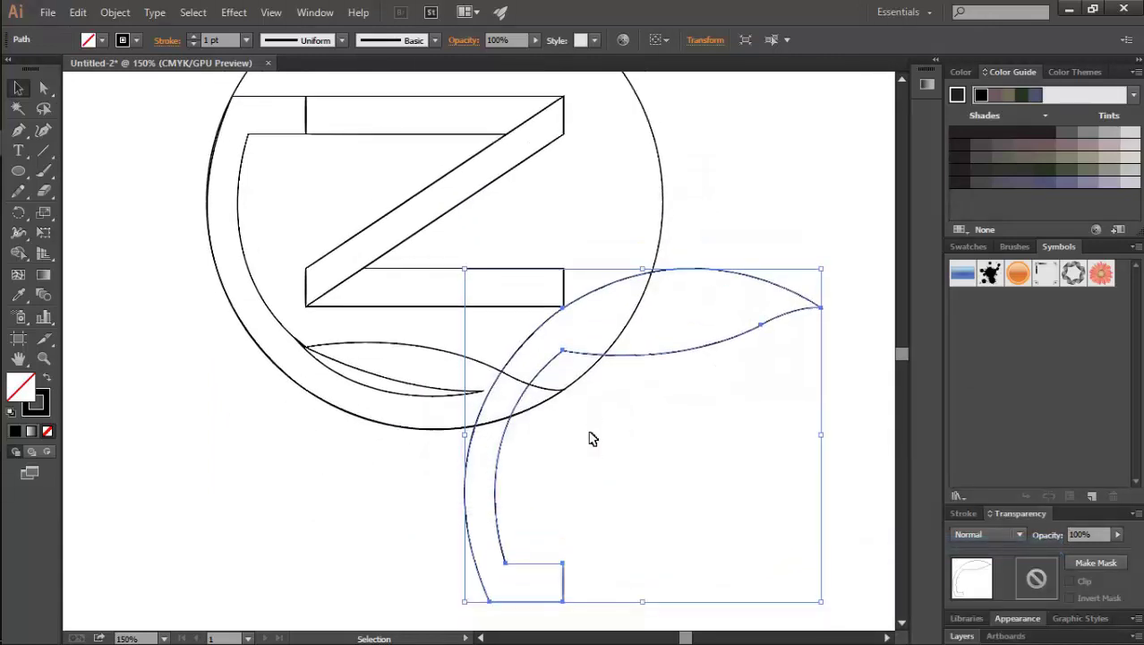
Step: Reflect the duplicated leaf-tailed shape across the vertical axis
right_click(493, 457)
mouse_move(649, 409)
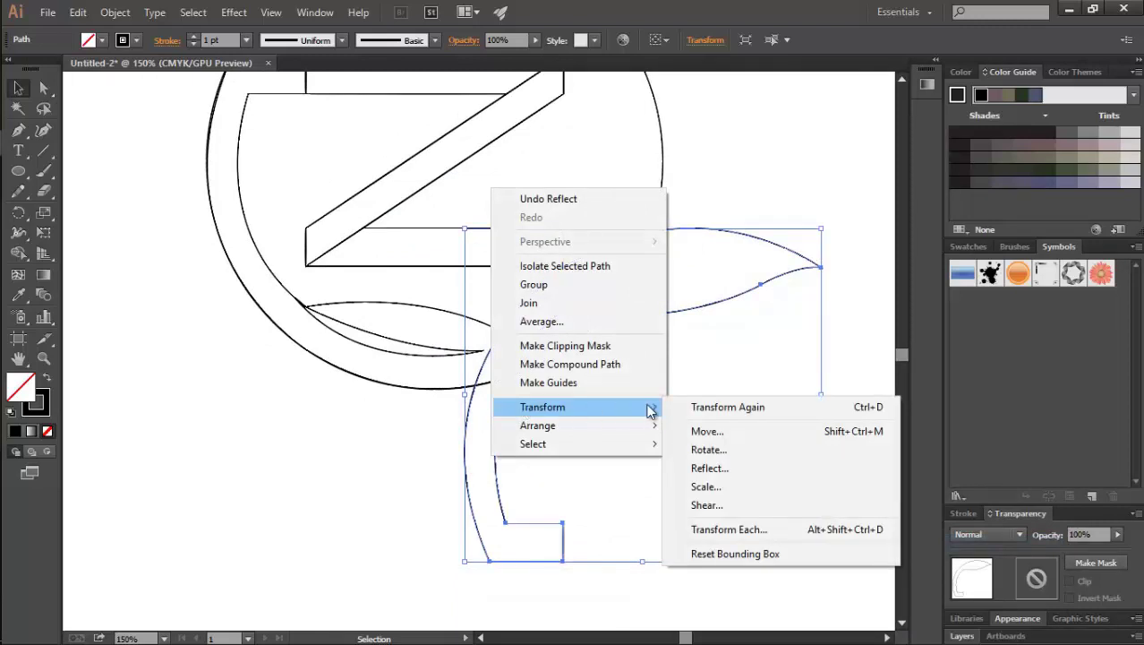
click(715, 465)
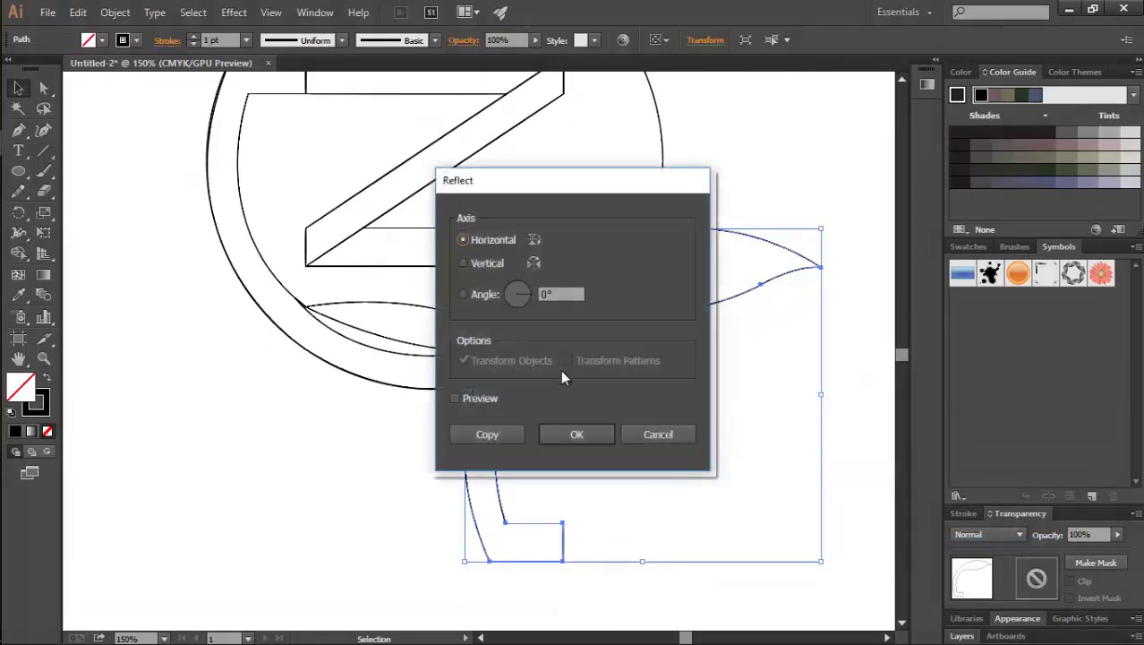
click(489, 265)
click(576, 435)
Step: Move the reflected shape onto the circle's upper right so its bar end joins the right end of the Z's bottom bar
scroll(573, 436, up, 3)
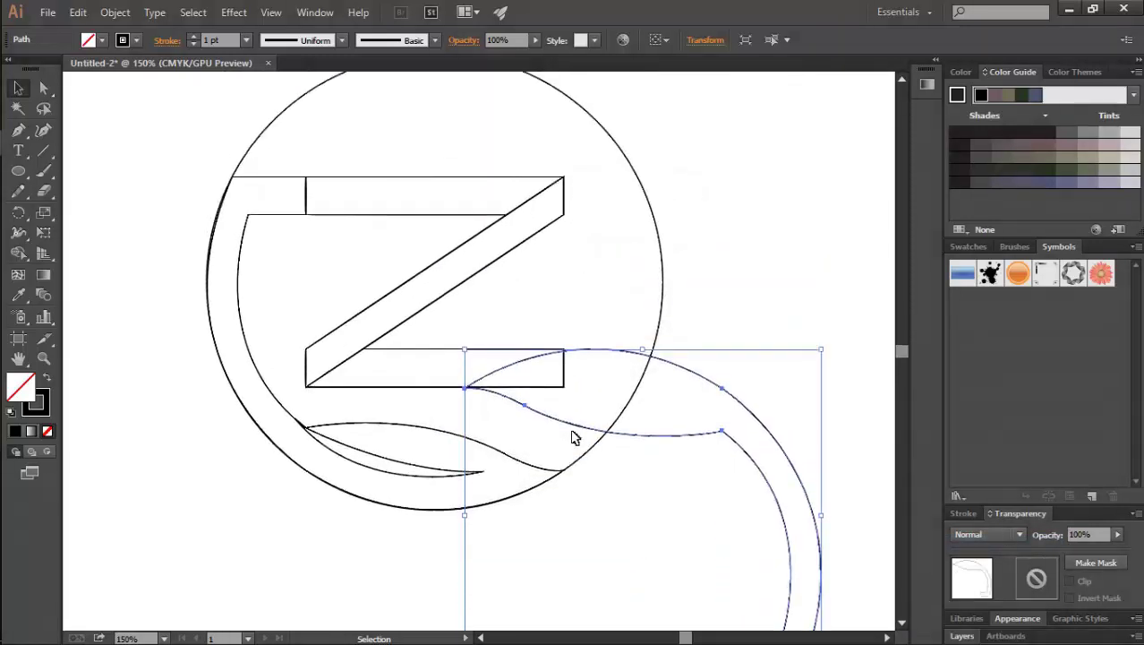
drag(776, 476, 723, 410)
drag(589, 202, 586, 164)
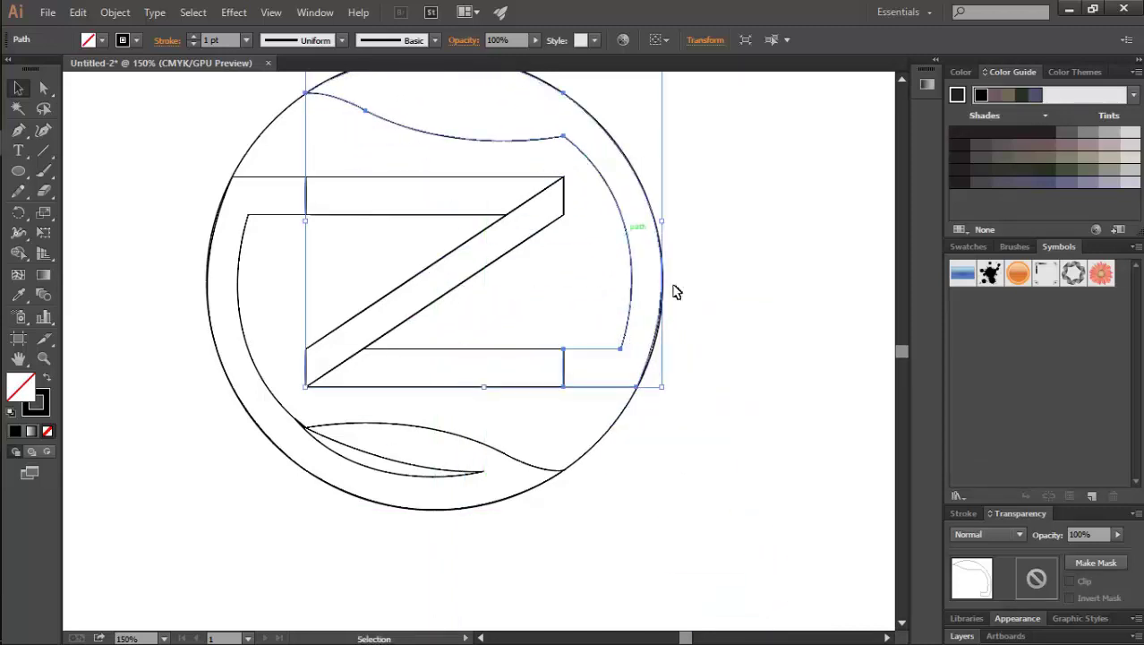
click(731, 358)
Step: Delete the guide circle around the Z, keeping the two leaf-tailed shapes
key(ctrl+1)
scroll(730, 358, down, 2)
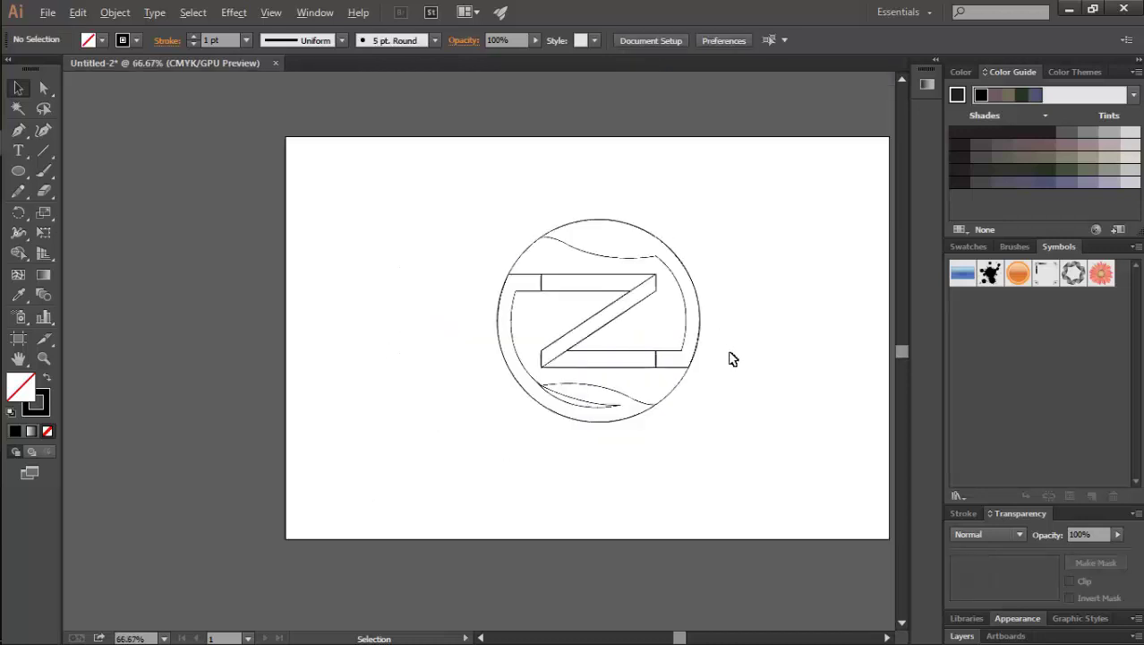
scroll(729, 357, up, 3)
drag(741, 197, 295, 512)
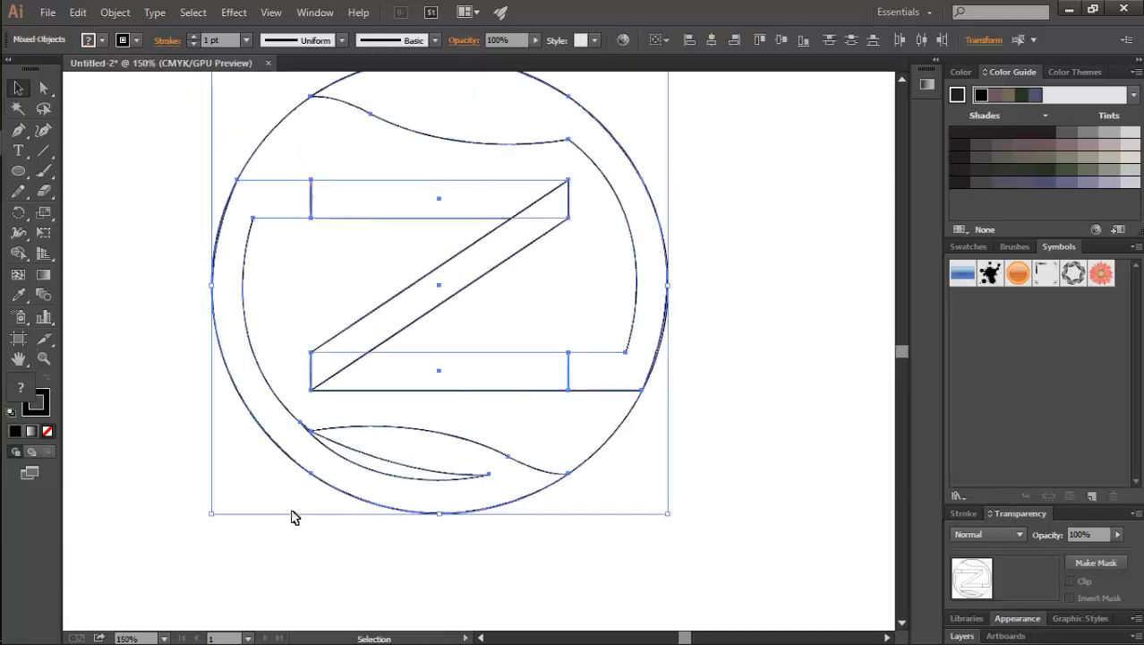
scroll(662, 457, down, 2)
click(754, 246)
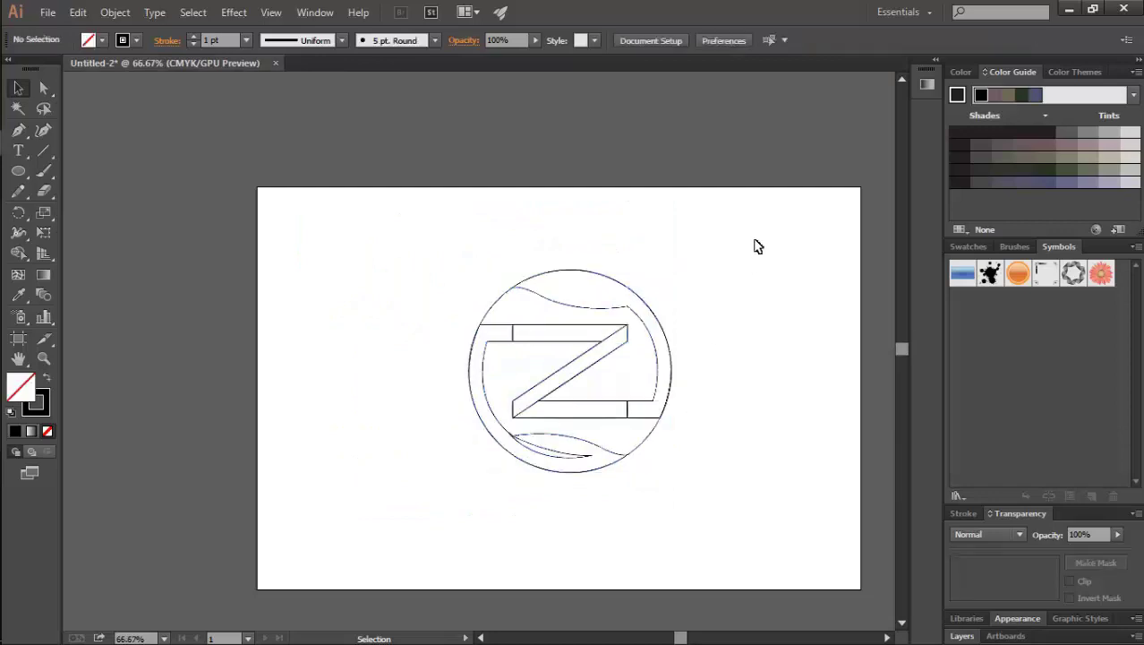
drag(758, 228, 410, 515)
click(741, 452)
click(651, 440)
key(Delete)
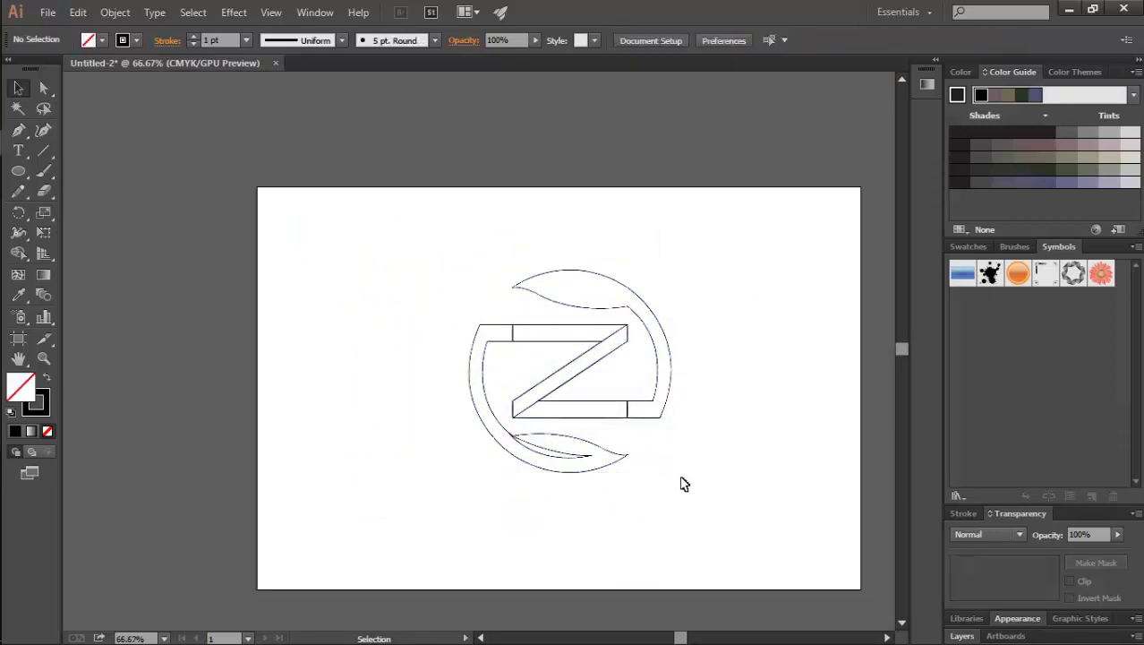
Step: Duplicate the thin vein from the lower leaf into the upper leaf
drag(739, 258, 465, 501)
scroll(705, 445, up, 1)
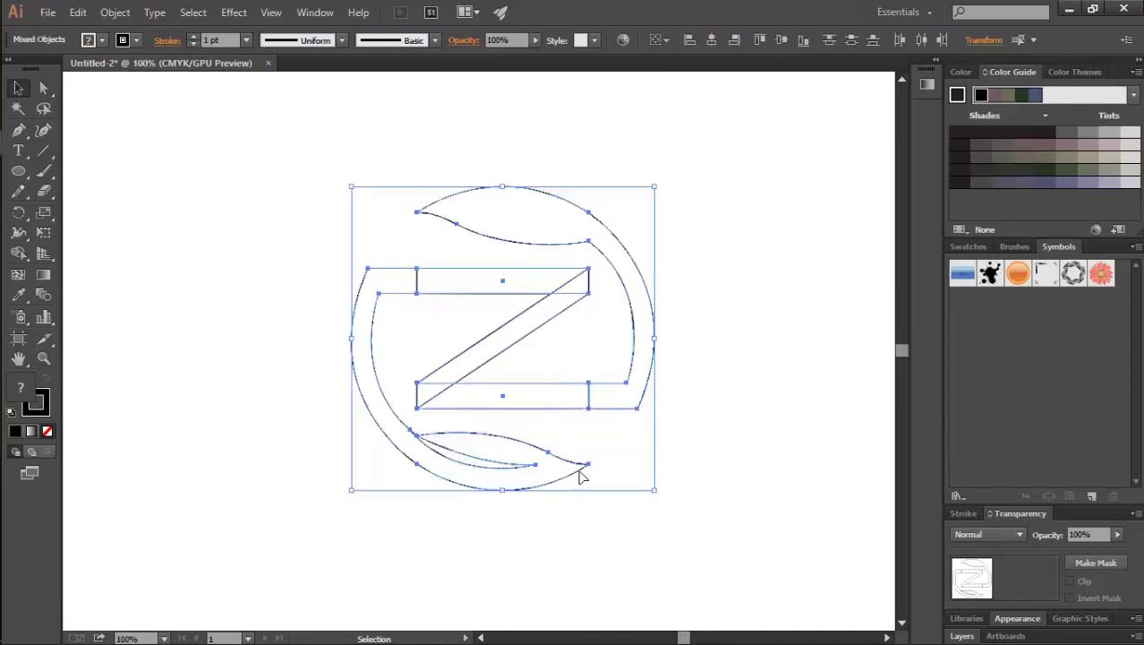
click(736, 422)
click(492, 466)
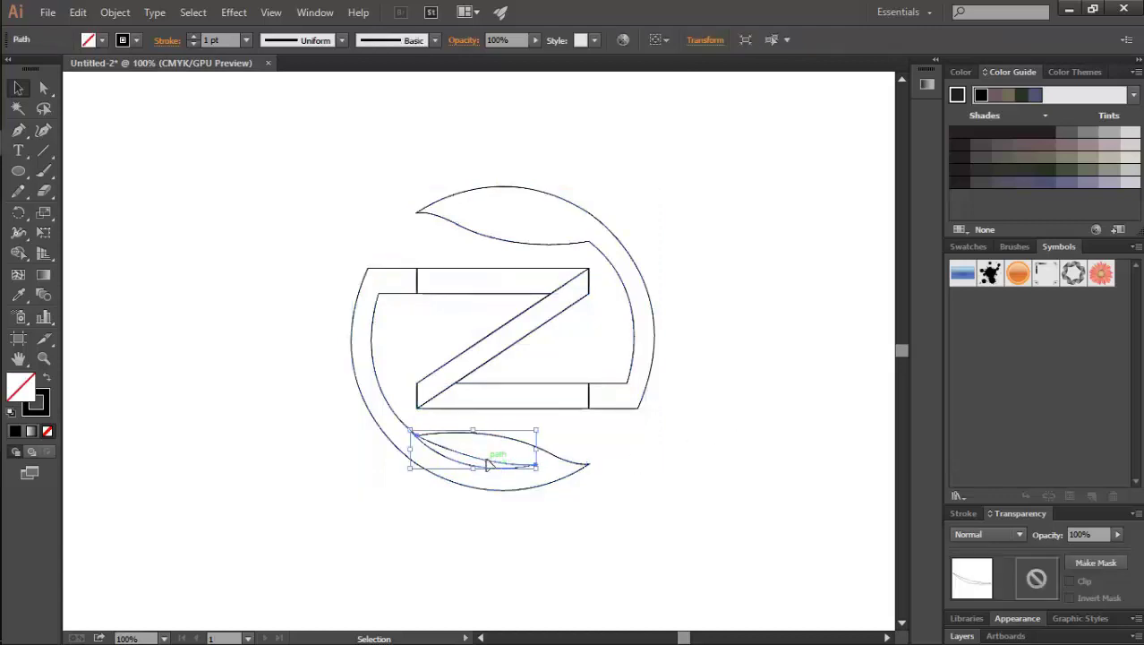
alt+drag(491, 467, 550, 231)
Step: Reflect the duplicated vein in the upper leaf across the vertical axis
scroll(550, 231, up, 3)
right_click(544, 229)
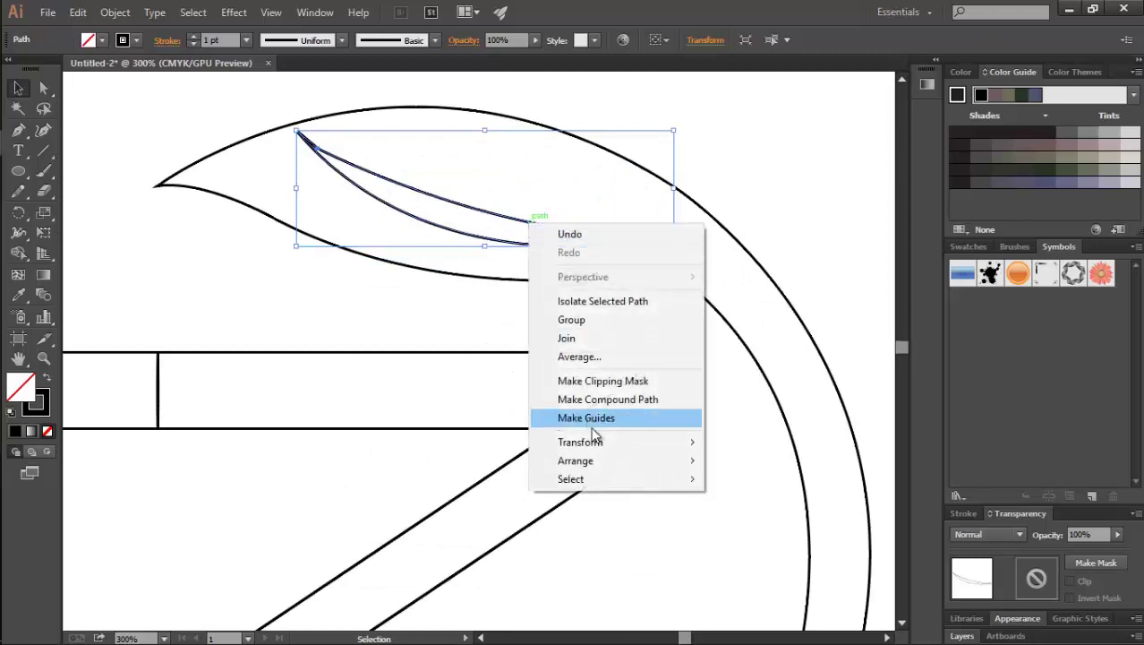
mouse_move(599, 445)
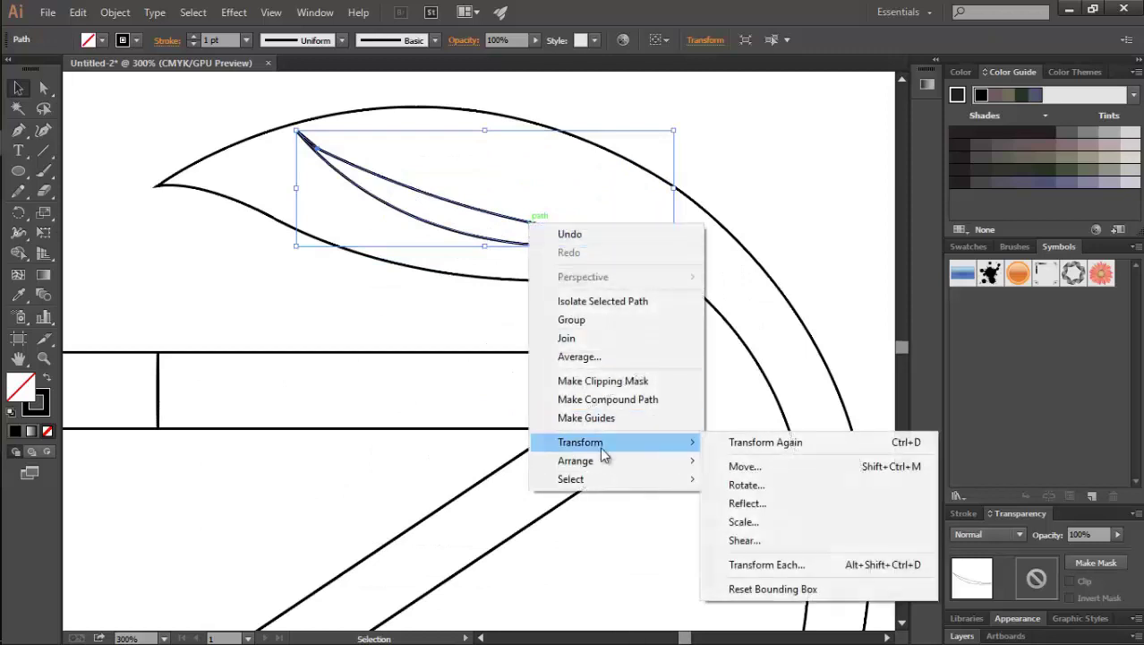
click(765, 507)
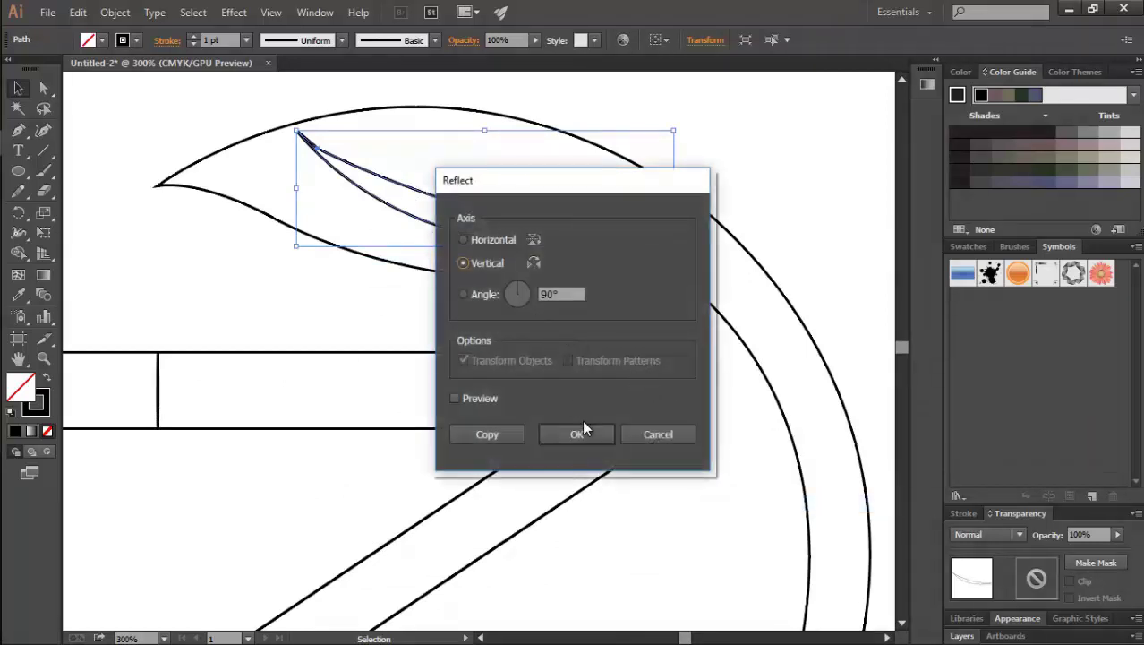
click(577, 433)
Step: Reflect the upper leaf's vein across the horizontal axis
right_click(471, 211)
mouse_move(595, 438)
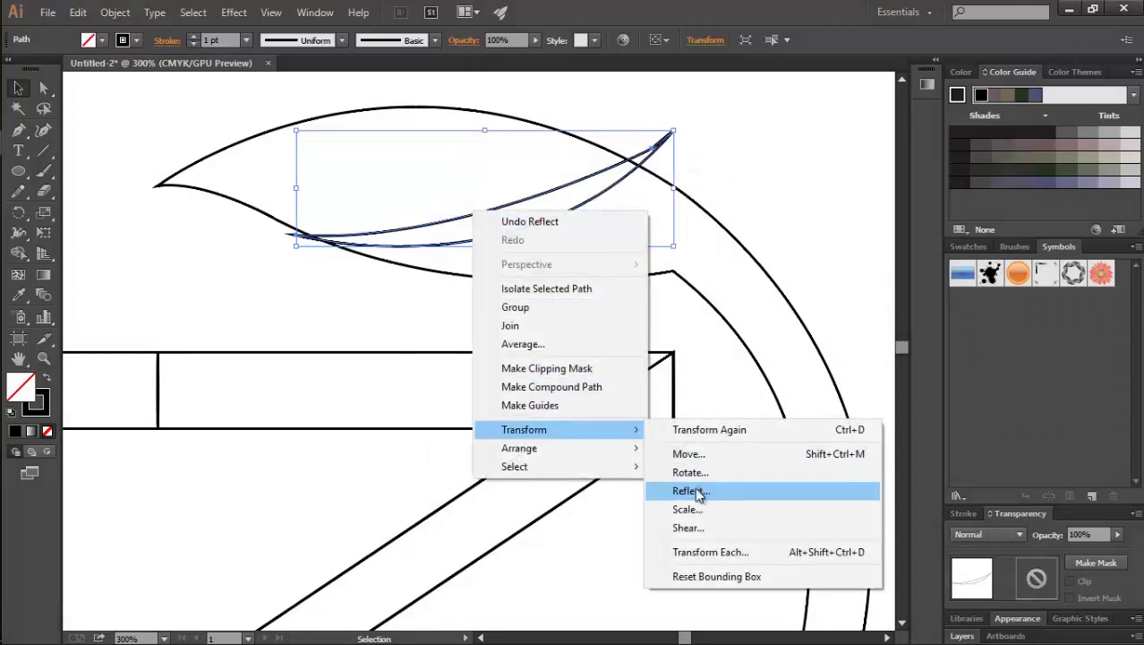
click(700, 490)
click(494, 239)
click(577, 434)
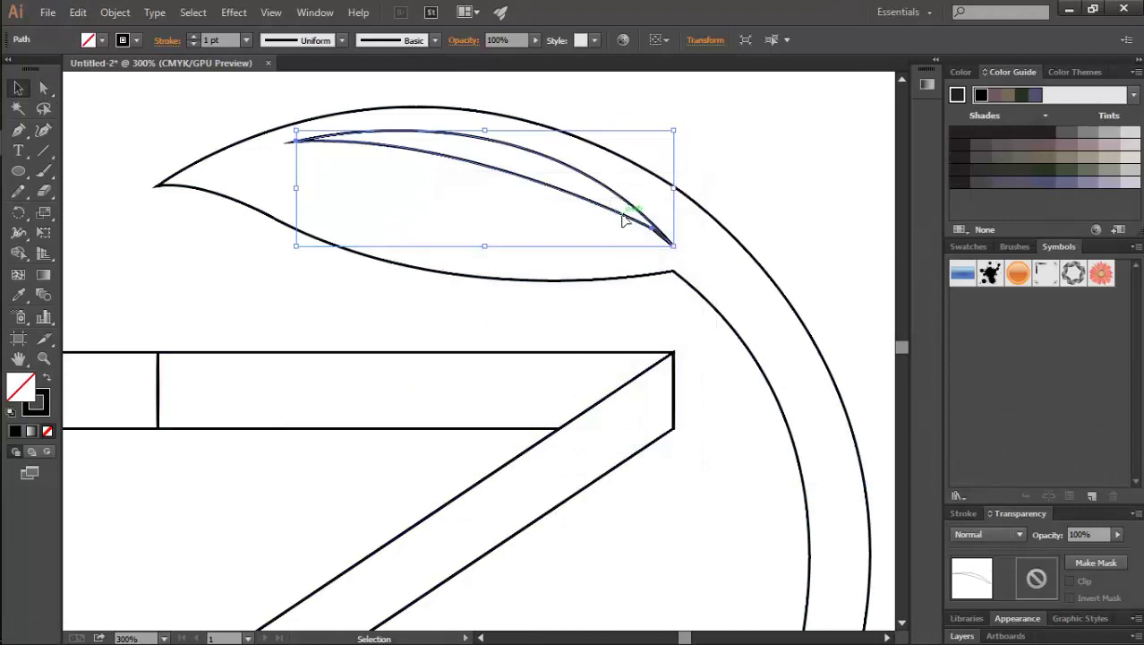
Step: Move the reflected vein down so its pointed end meets the corner where the upper leaf joins the arc
drag(624, 218, 634, 254)
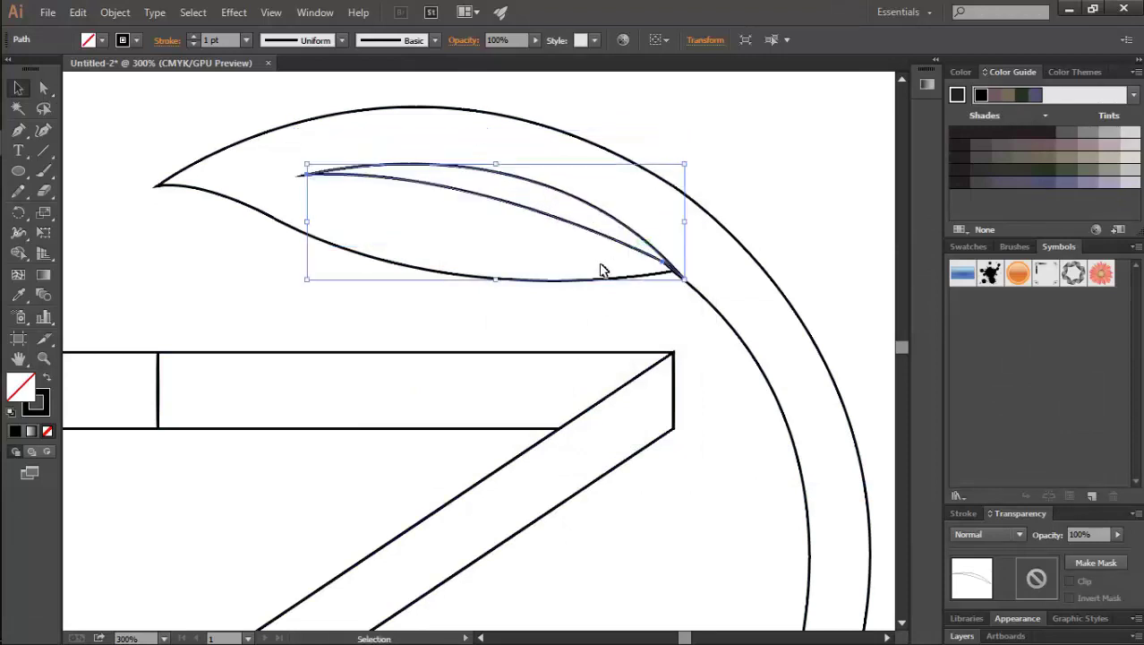
key(ctrl+0)
click(740, 301)
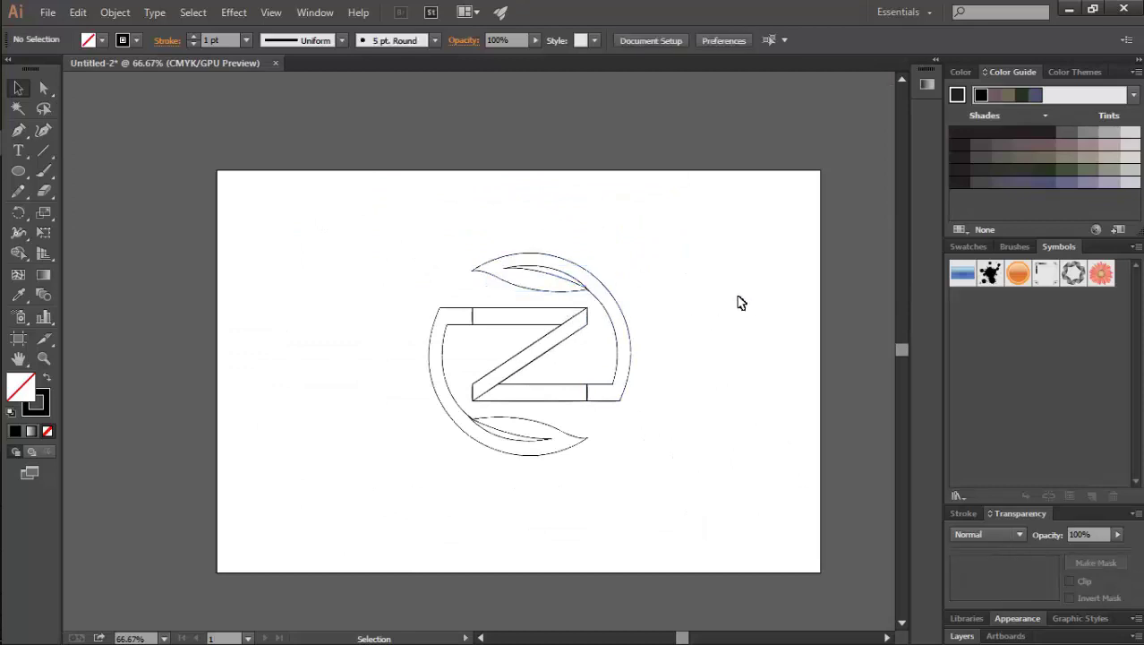
Step: Fill the whole logo, including the Z, arcs and veins, with cyan blue and remove its stroke
drag(710, 229, 452, 504)
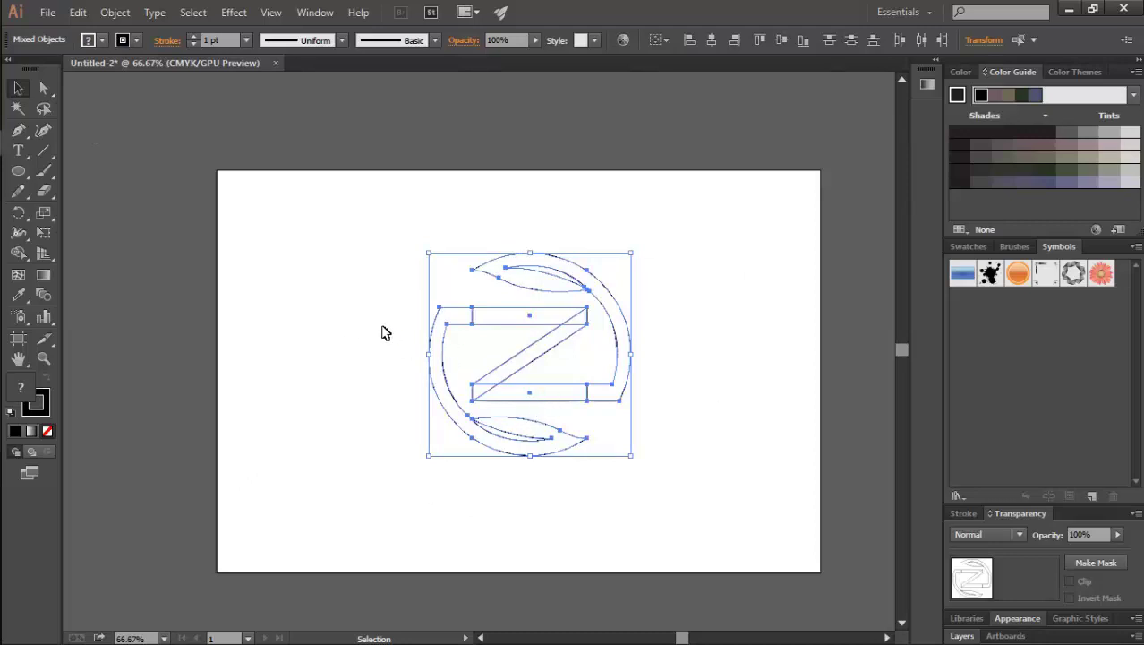
click(103, 40)
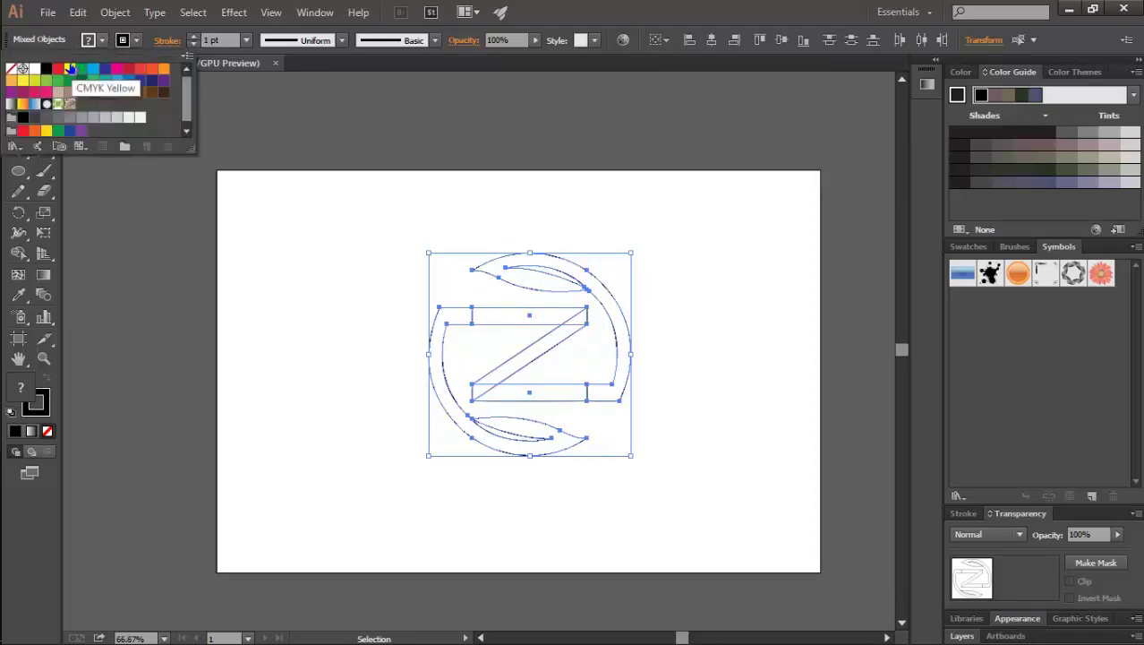
click(93, 69)
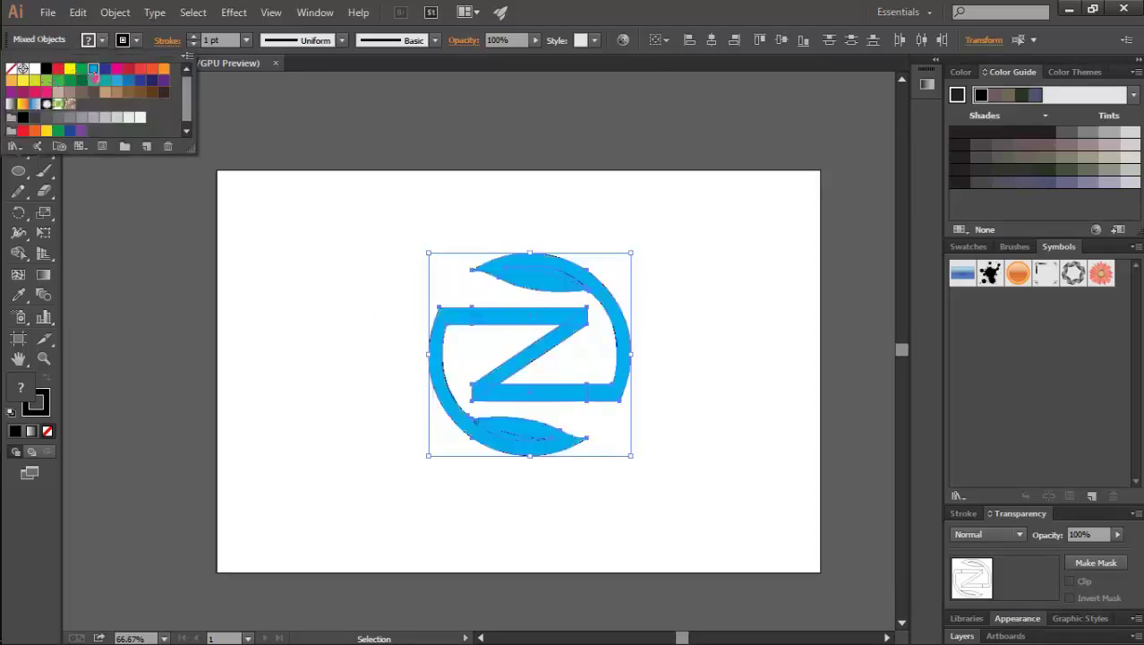
click(129, 45)
click(11, 69)
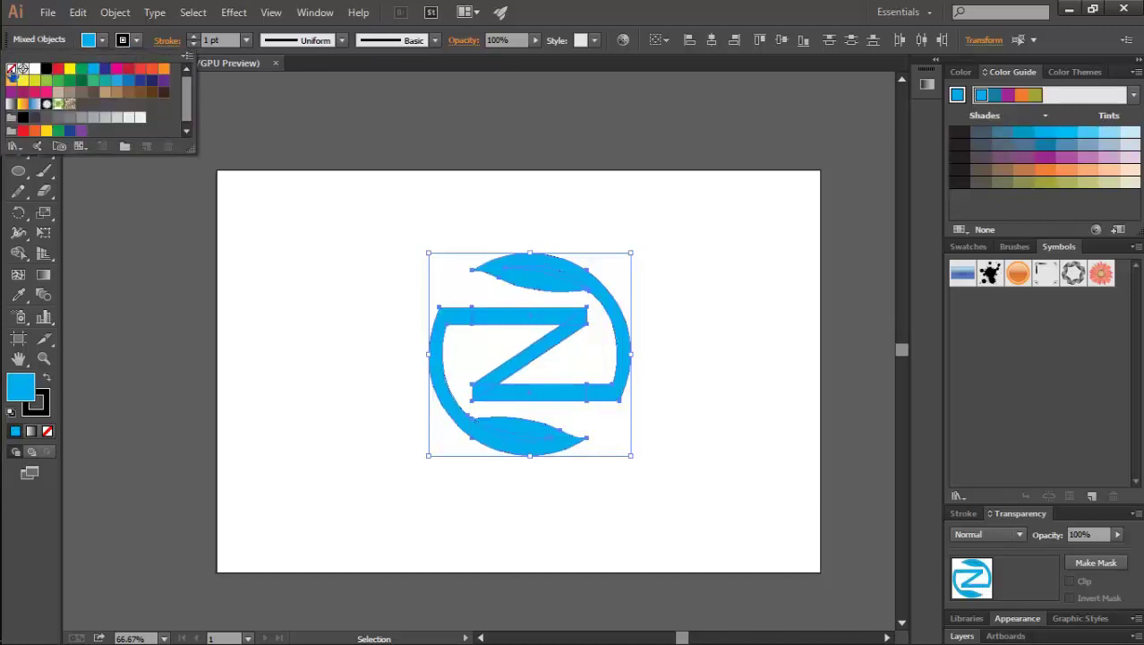
click(340, 299)
Step: Cut the vein out of the upper leaf-tailed shape with the Shape Builder tool
scroll(599, 432, up, 1)
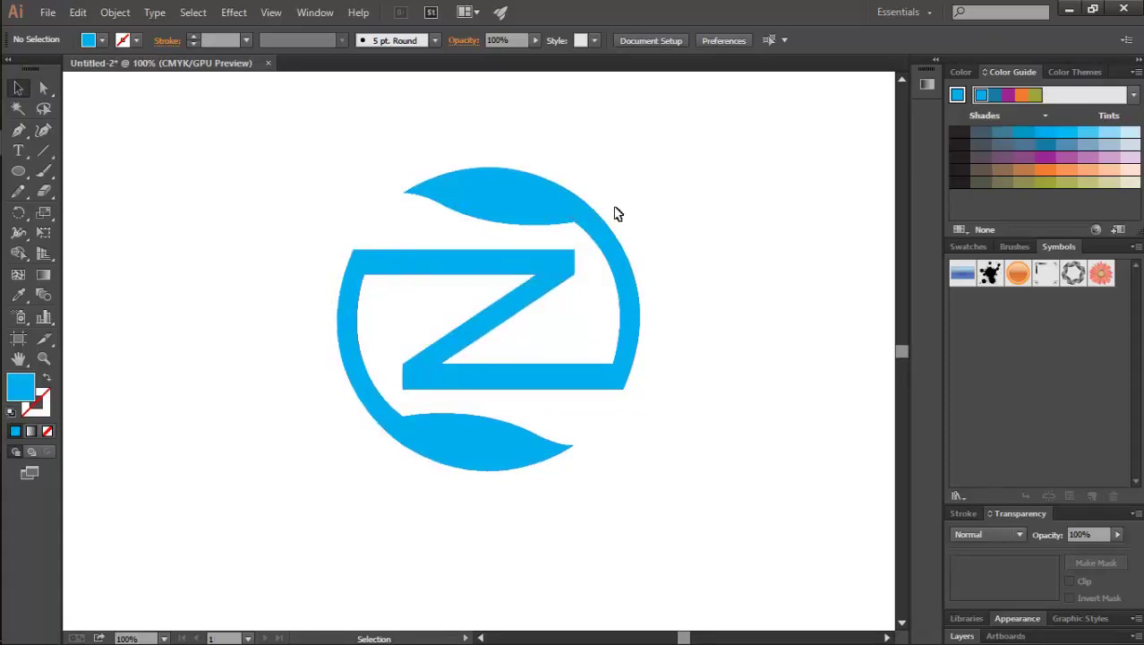
drag(661, 167, 514, 228)
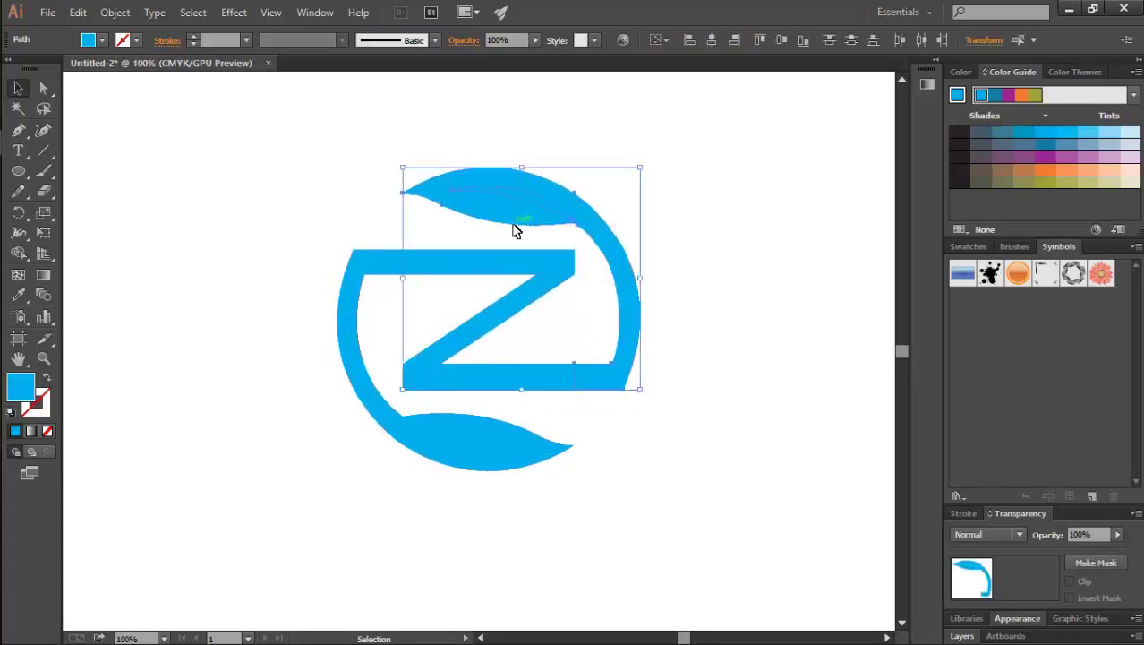
click(18, 252)
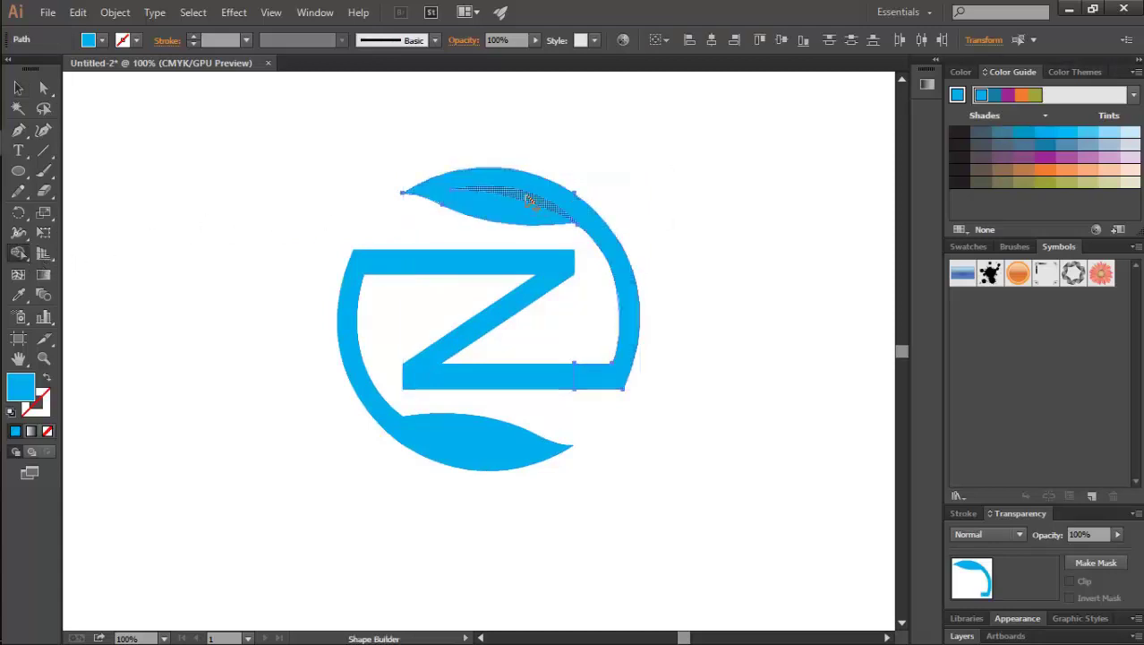
alt+click(527, 198)
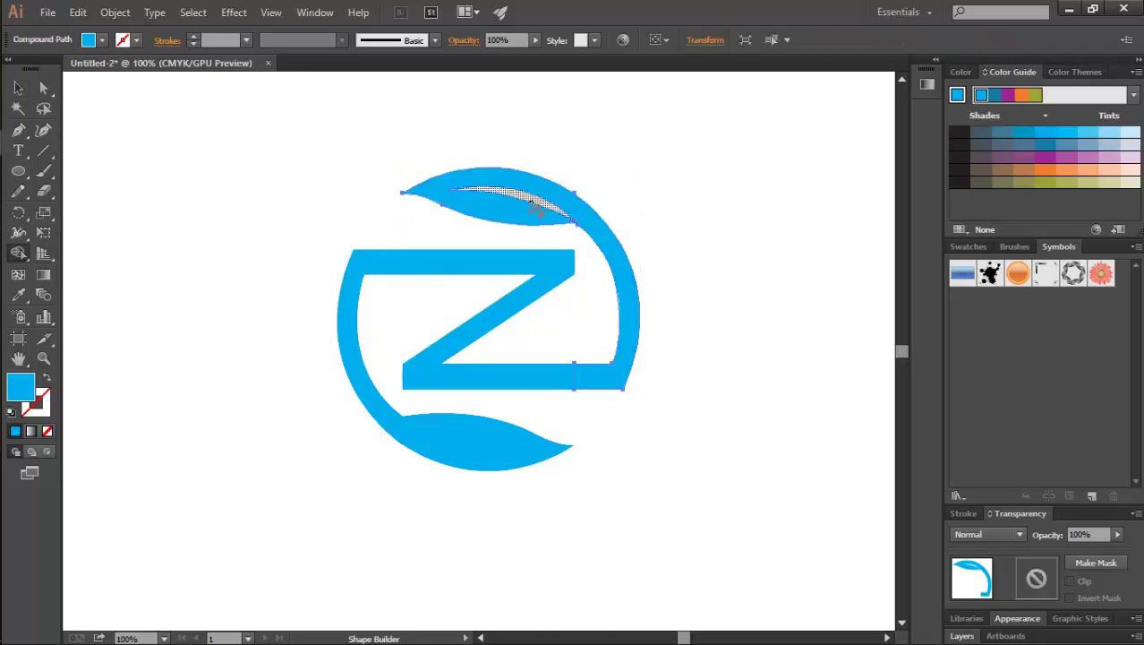
Step: Cut the vein out of the lower leaf-tailed shape with the Shape Builder tool
key(v)
drag(557, 565, 468, 452)
click(18, 253)
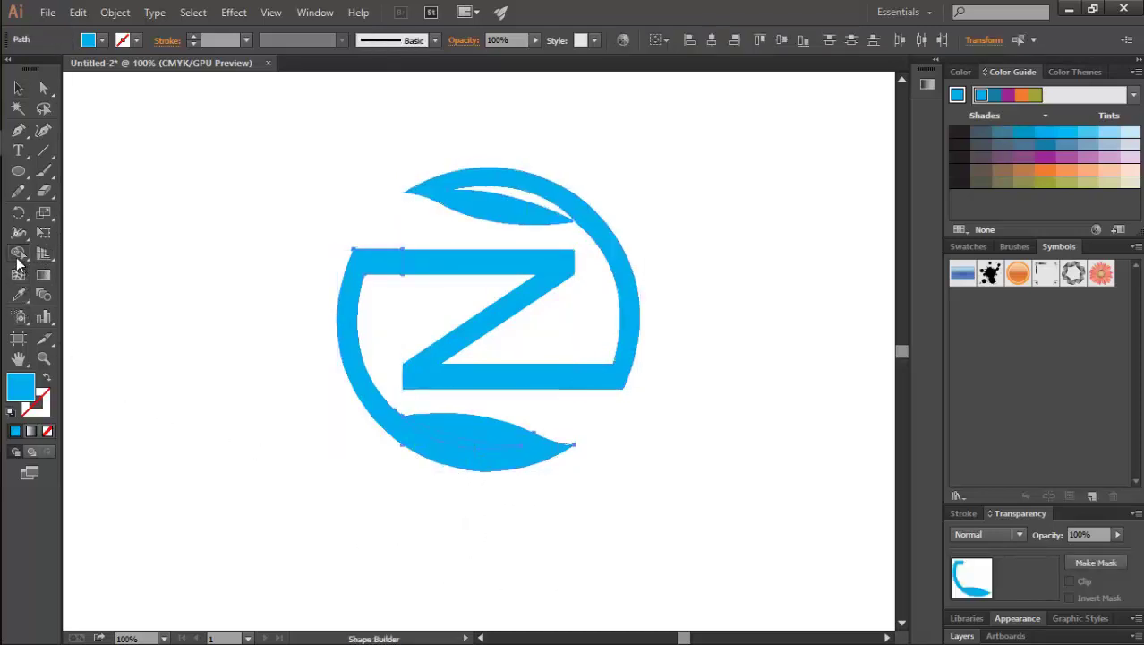
alt+click(443, 439)
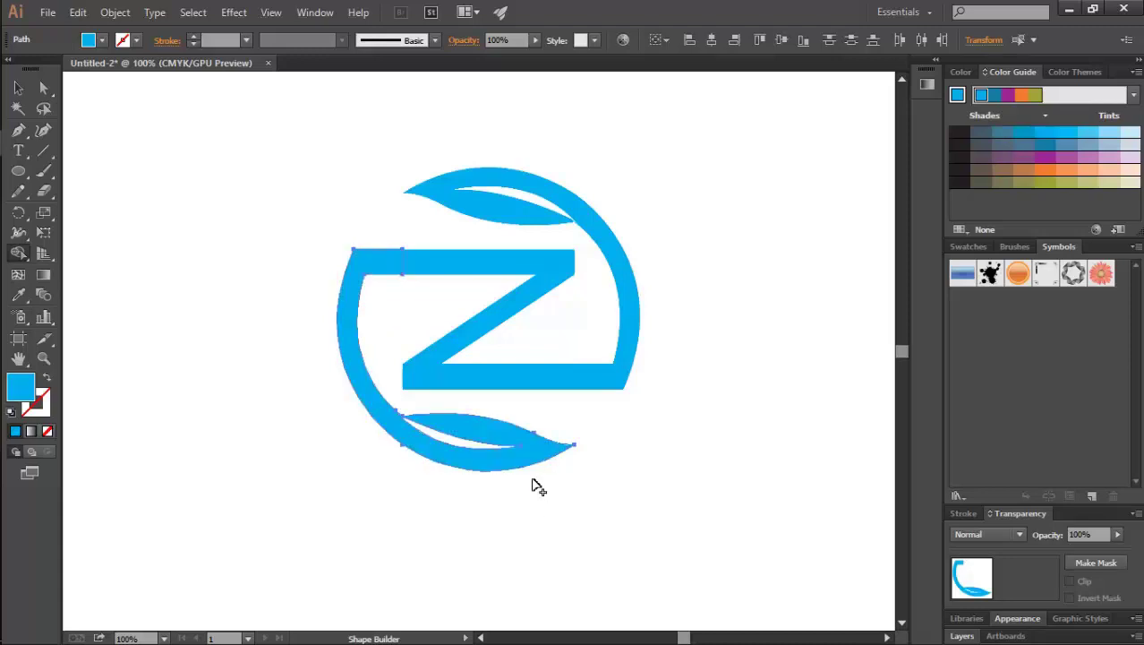
key(v)
click(627, 574)
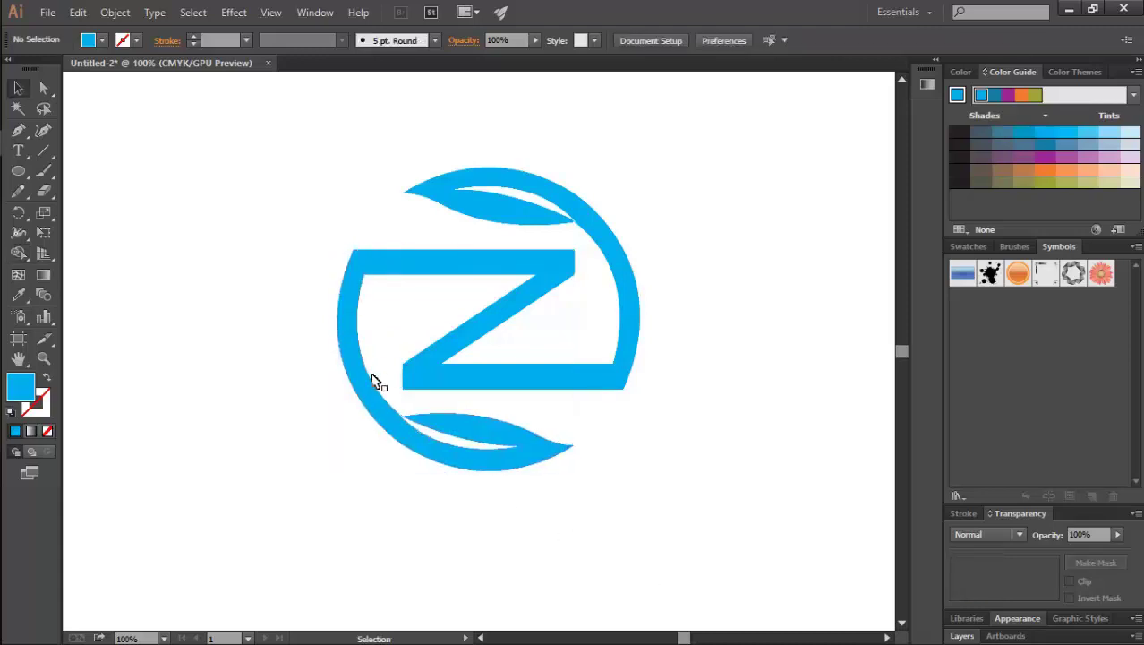
Step: Fill the lower-left leaf-tailed arc with a medium green swatch
click(354, 371)
click(102, 40)
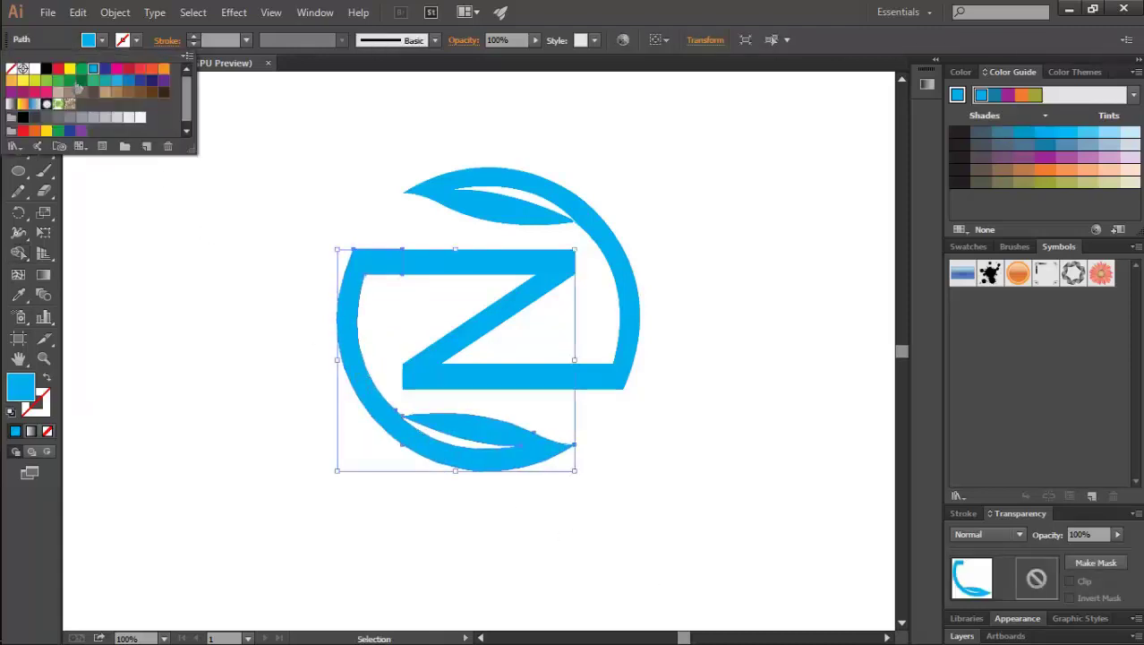
click(57, 80)
click(183, 276)
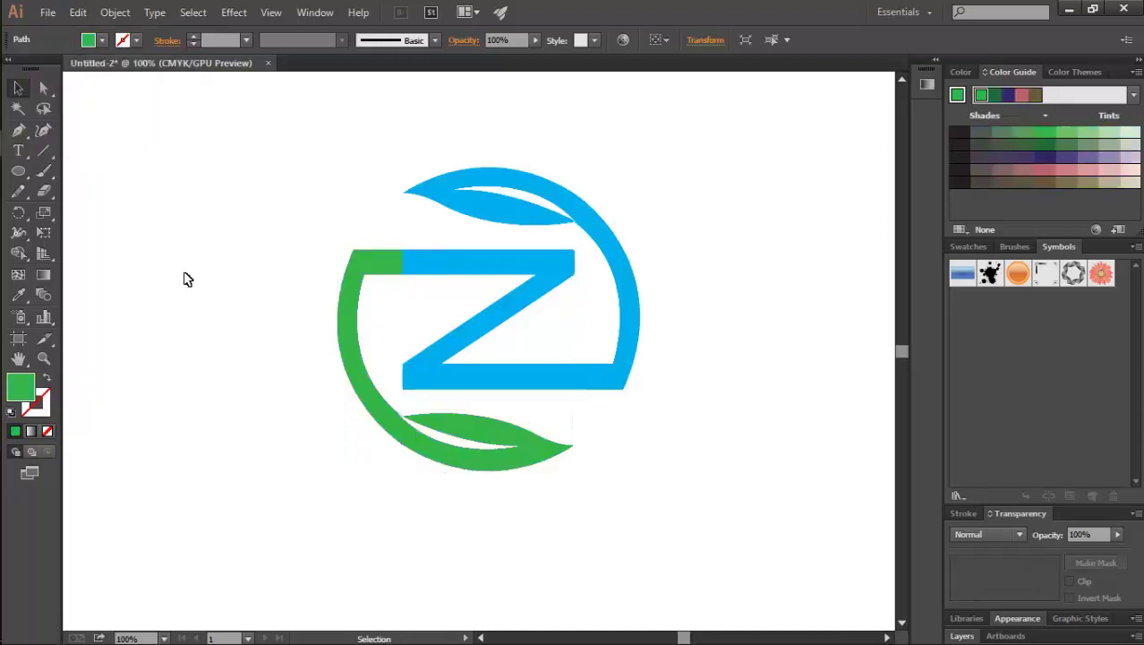
Step: Fill the upper-right leaf-tailed arc with the same green as the lower-left arc
click(606, 244)
click(102, 39)
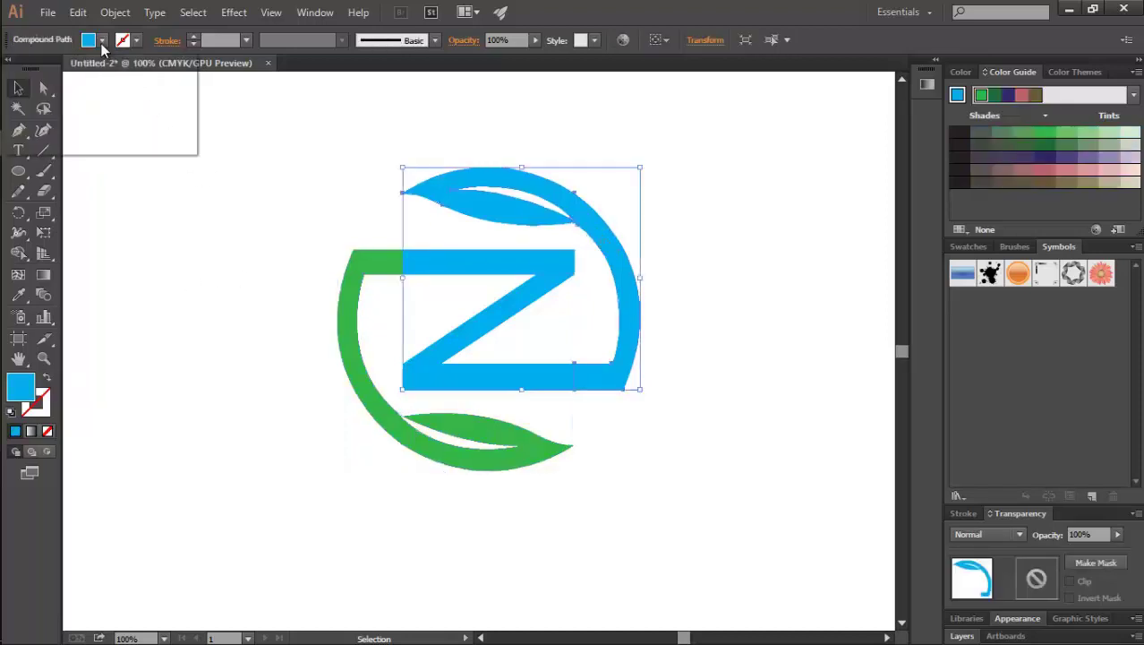
click(57, 79)
click(249, 315)
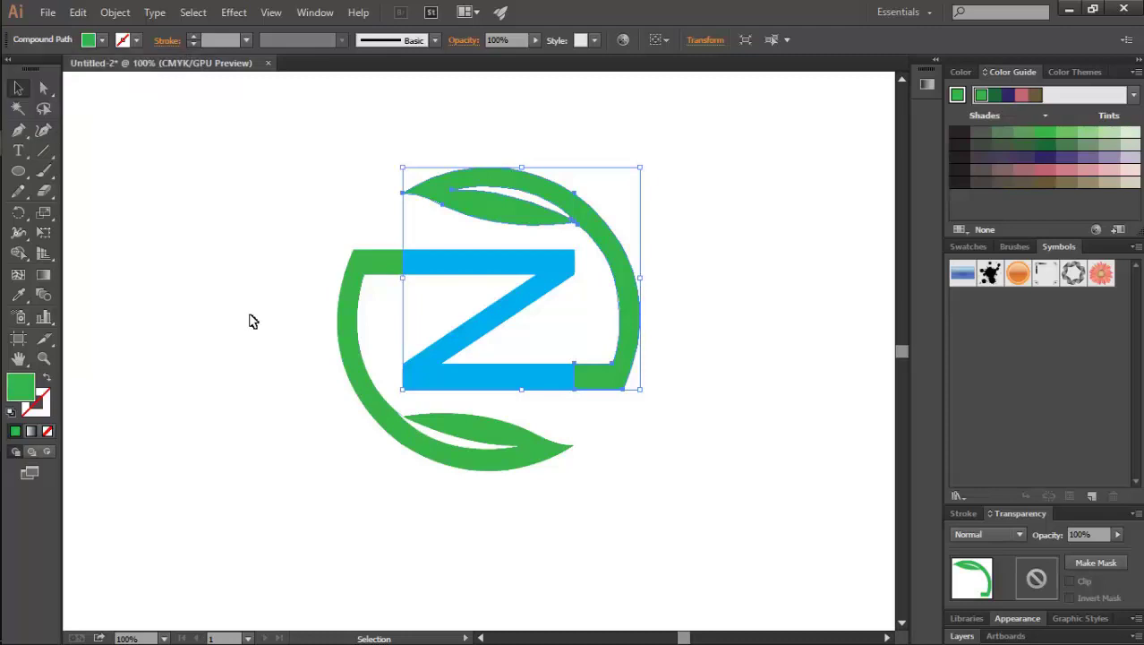
click(579, 411)
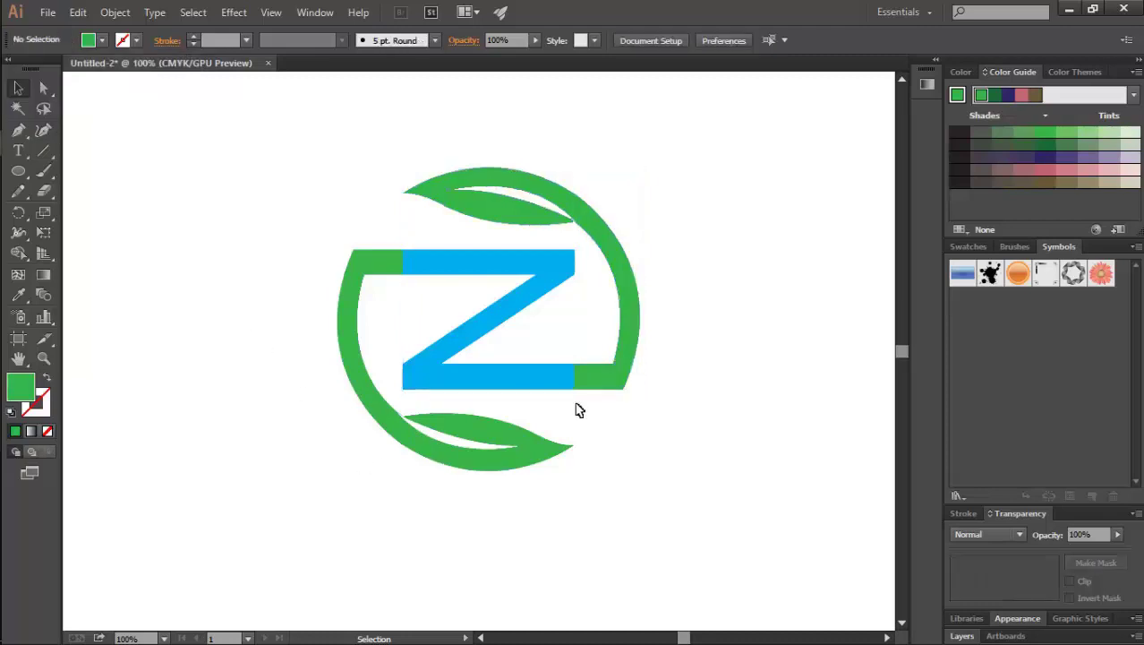
click(511, 281)
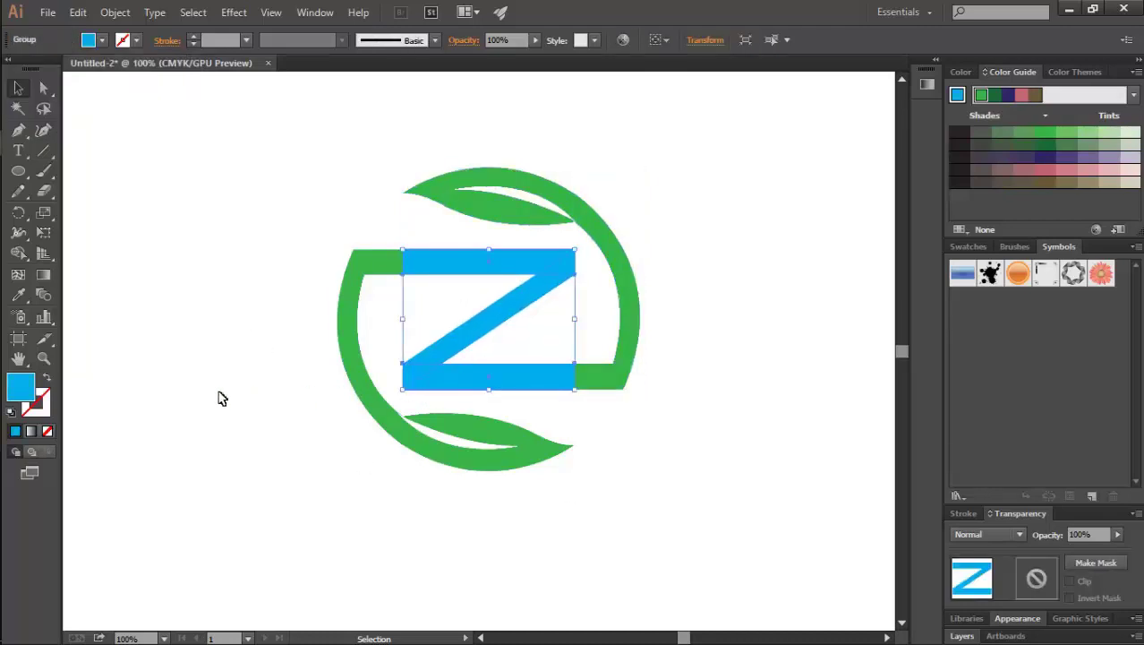
double_click(43, 274)
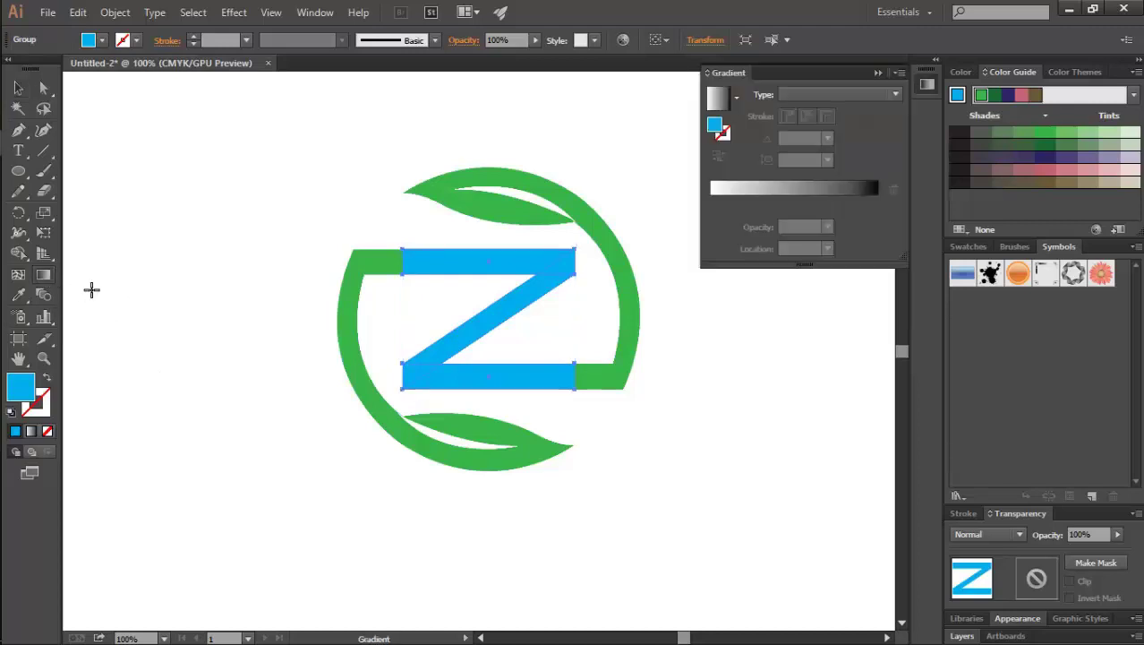
click(878, 72)
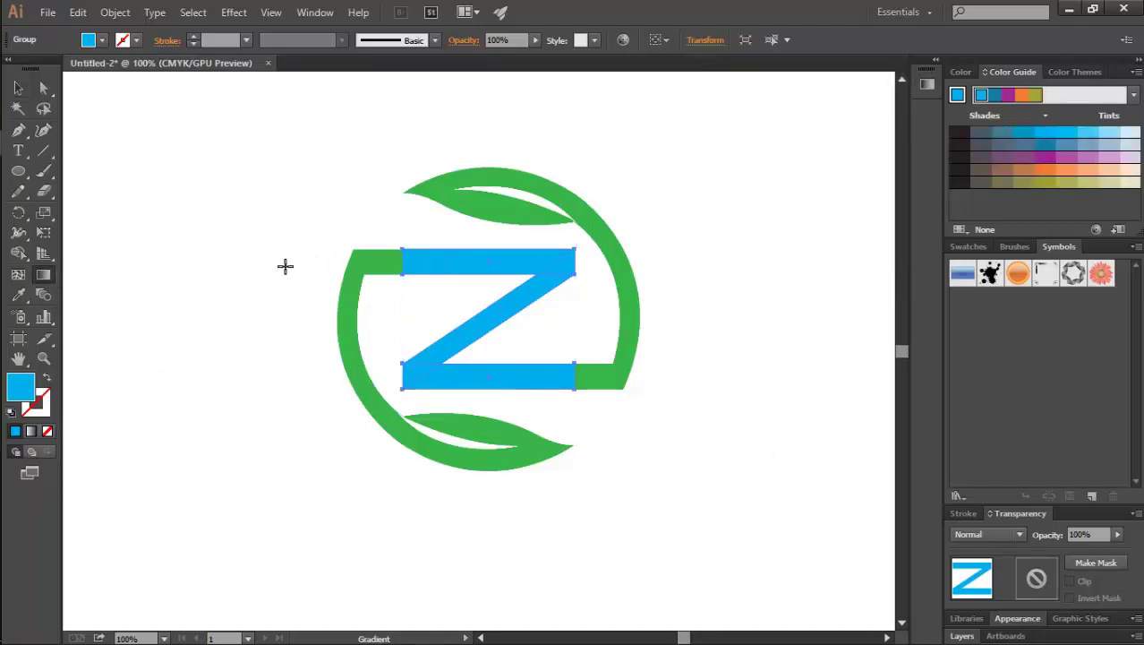
key(v)
click(201, 447)
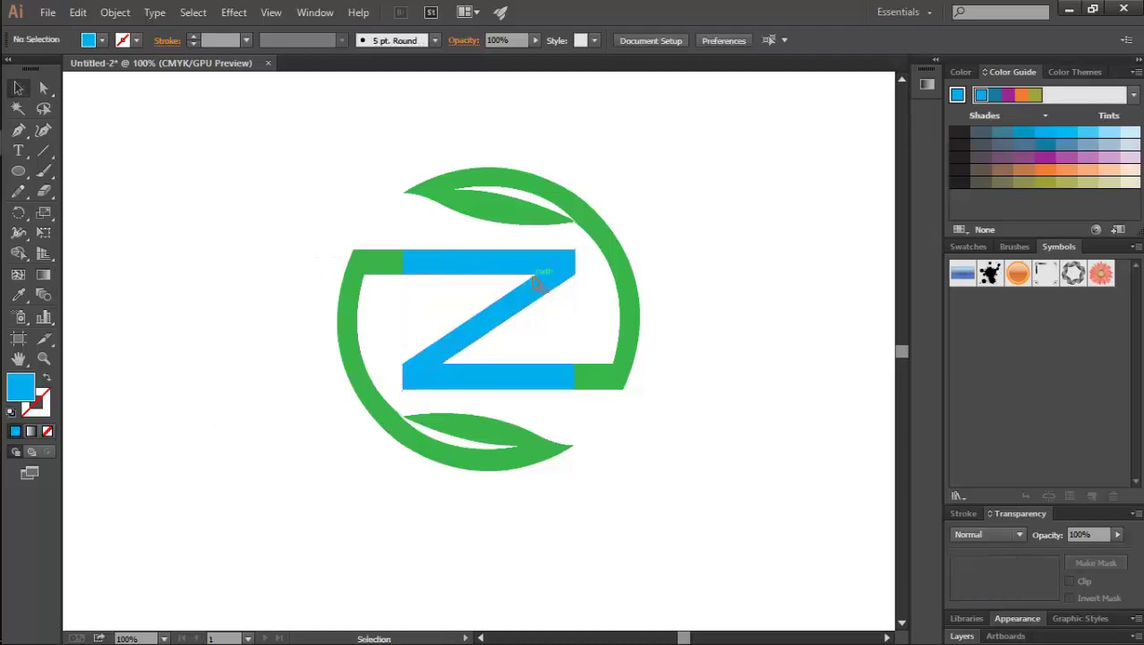
Step: Ungroup the blue Z into its separate bars and diagonal
click(523, 270)
right_click(524, 268)
click(627, 365)
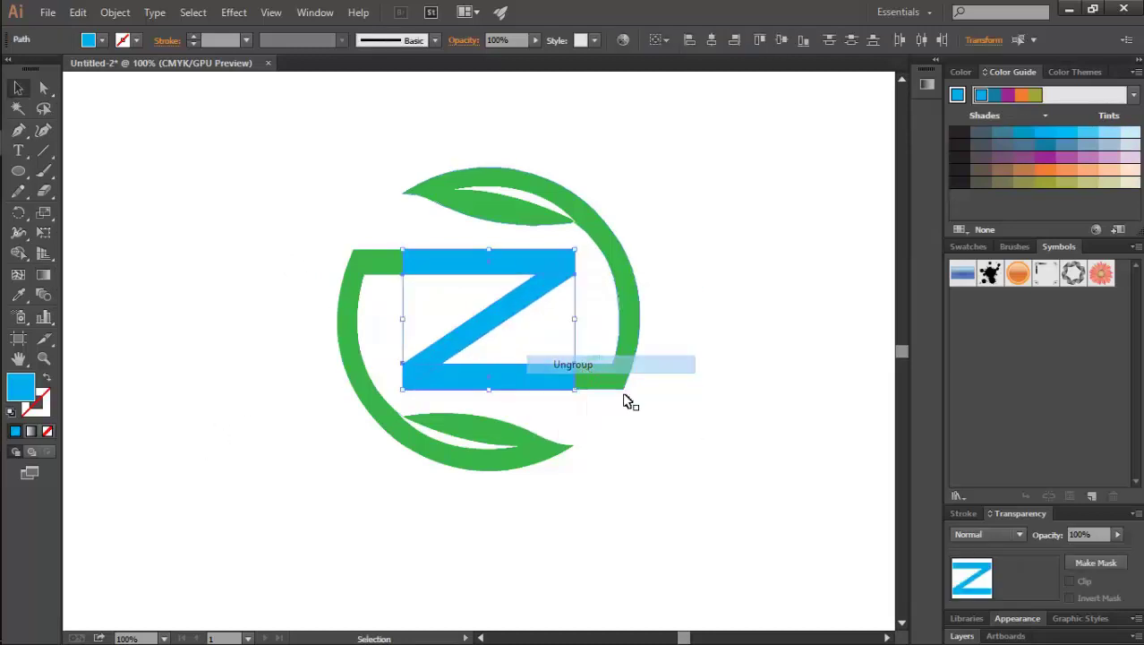
click(549, 401)
Step: Apply the White, Black linear gradient to the Z's top bar
click(436, 277)
scroll(404, 267, up, 3)
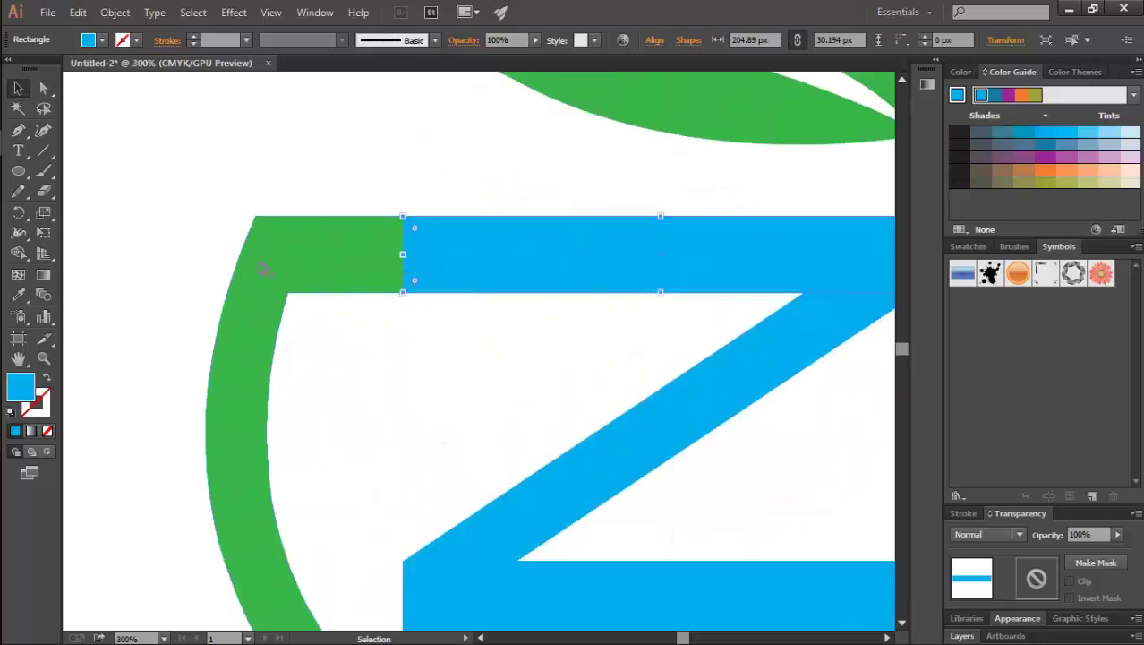
double_click(42, 274)
click(737, 97)
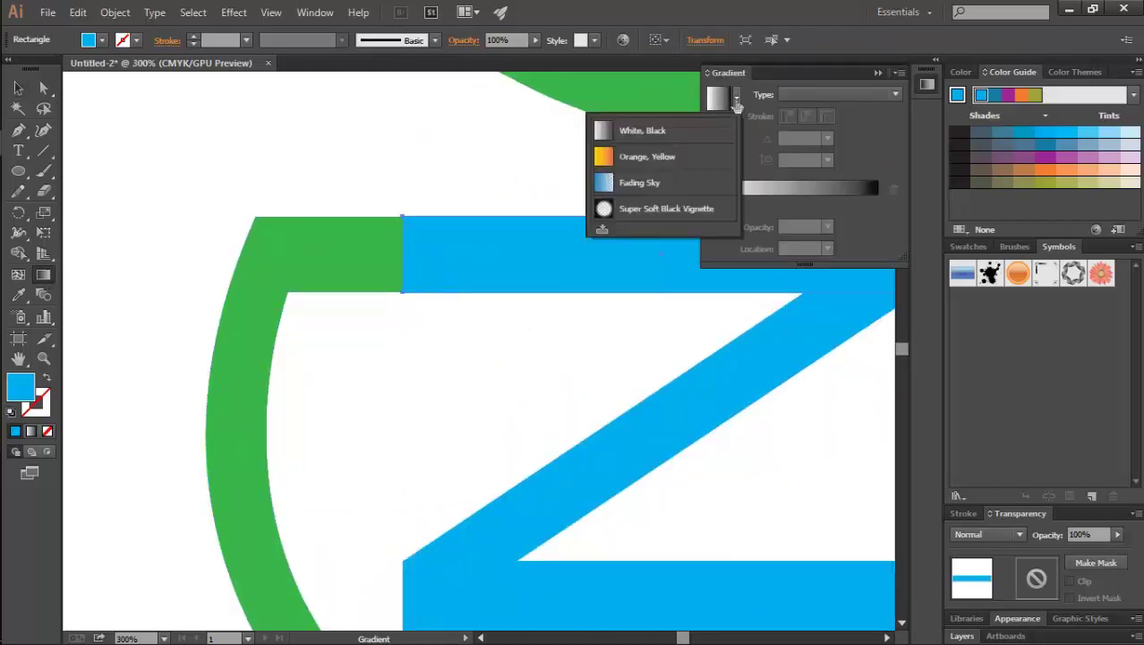
click(631, 139)
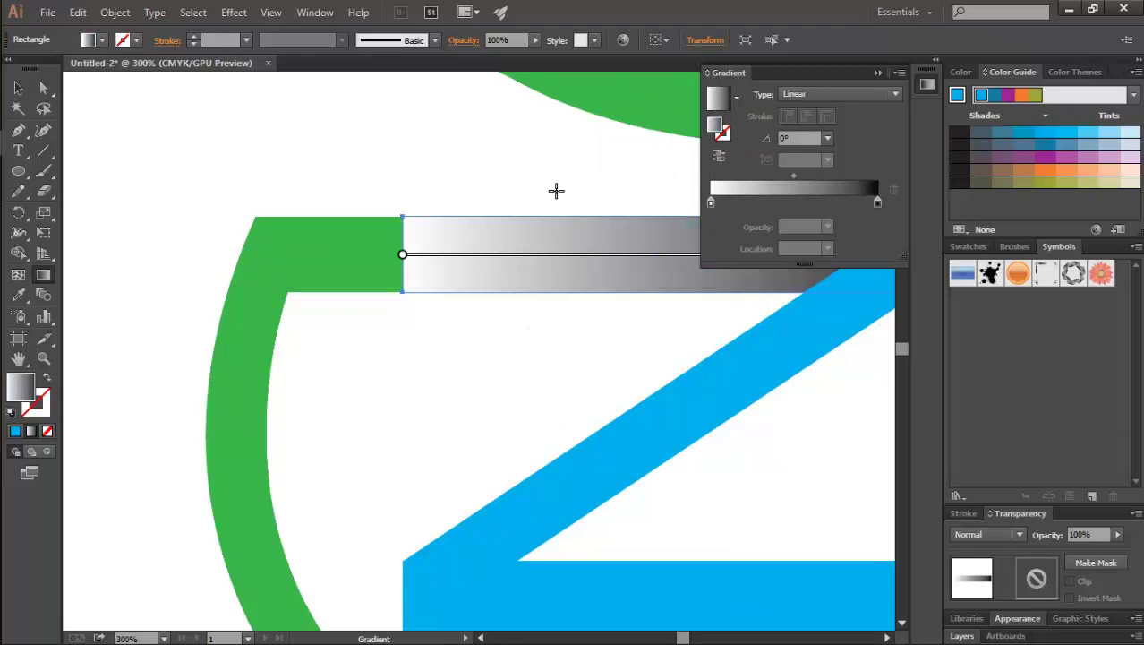
Step: Set the start stop of the top bar's gradient to bright green, C 70.98, M 0, Y 100, K 0
double_click(711, 202)
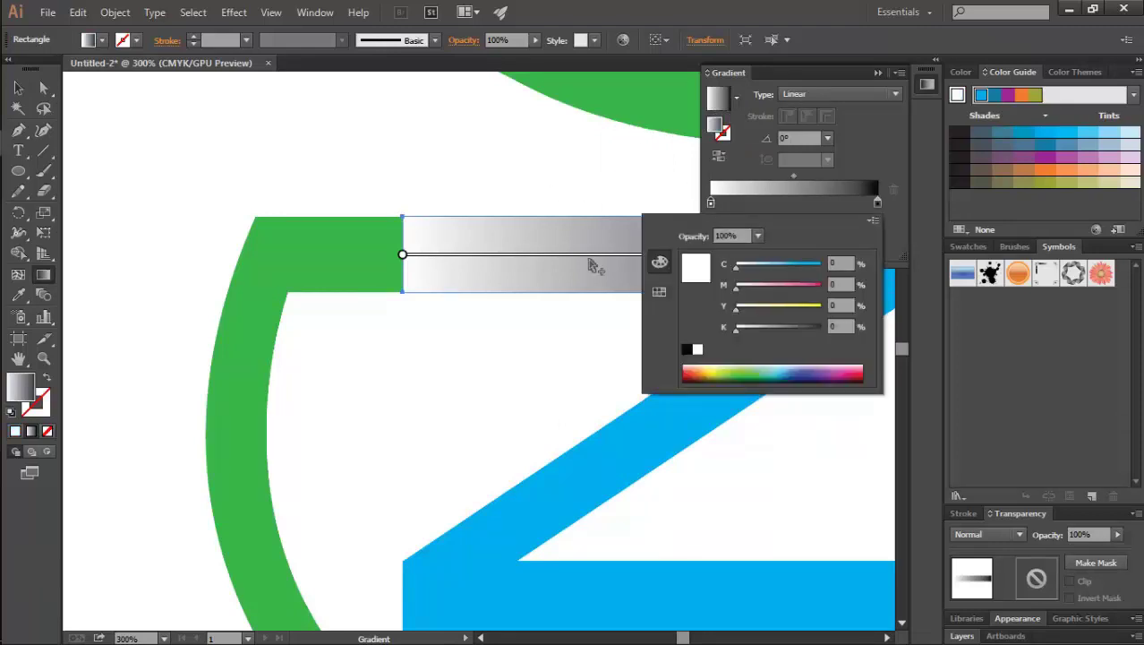
click(752, 370)
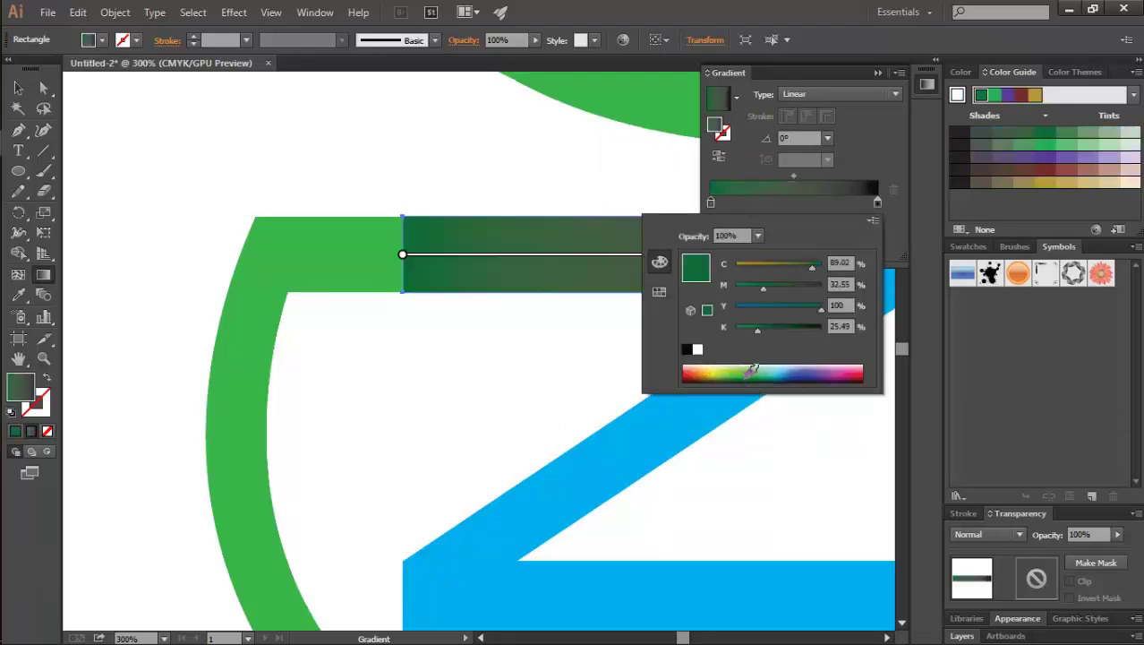
click(737, 371)
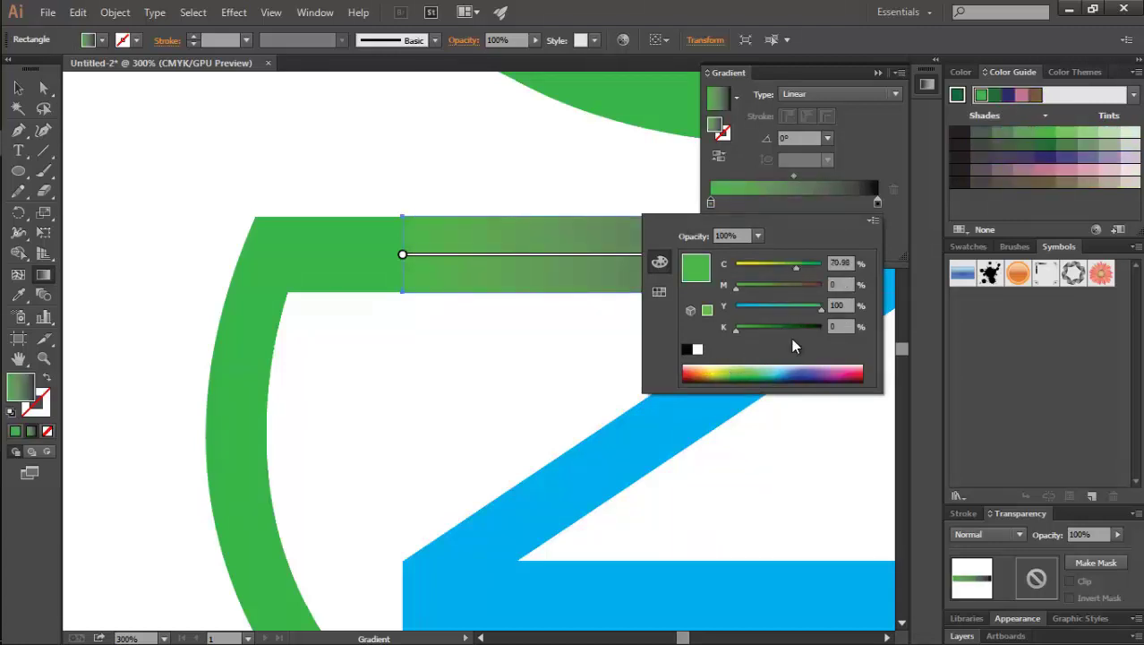
Step: Set the end stop of the top bar's gradient to light blue
click(882, 208)
double_click(877, 203)
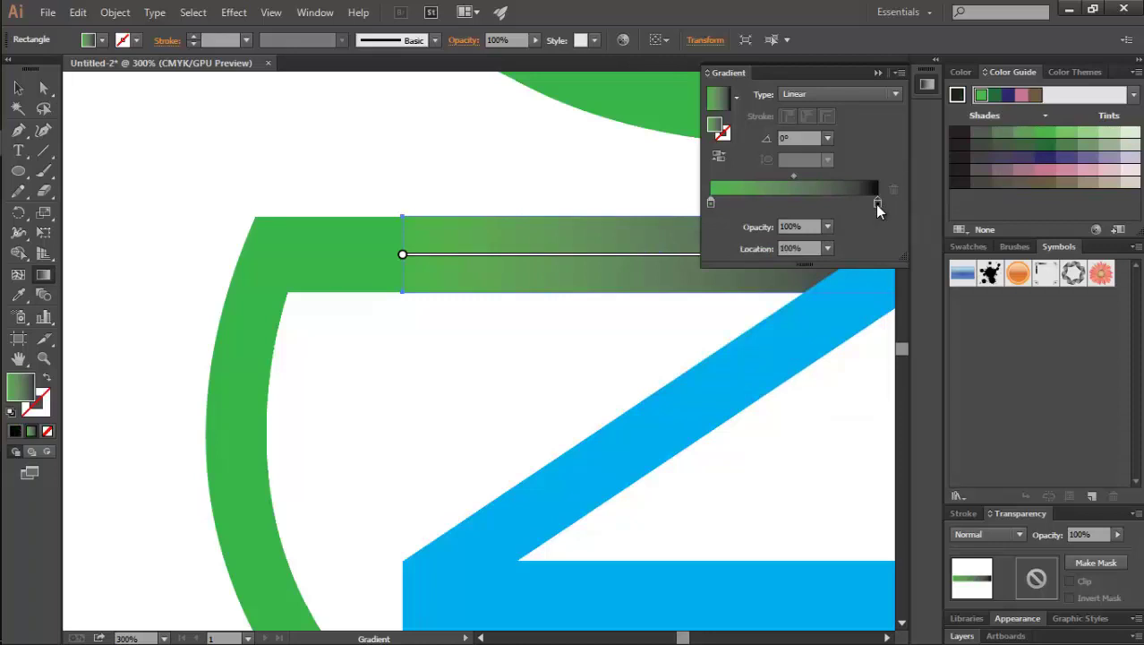
click(784, 364)
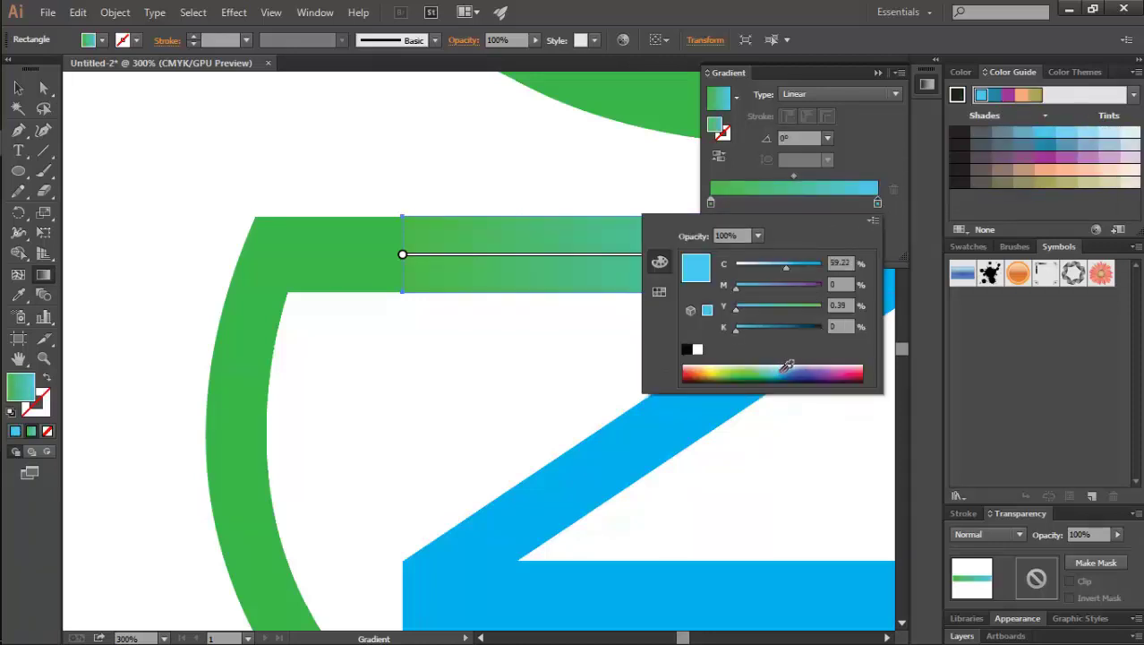
click(793, 368)
click(785, 366)
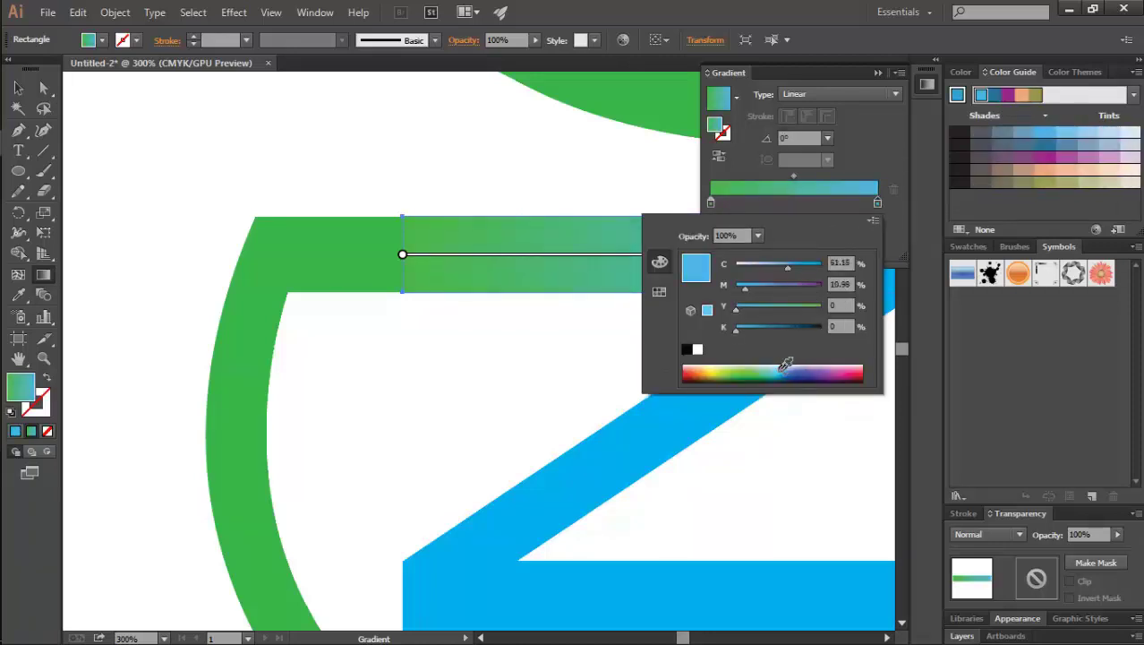
click(785, 374)
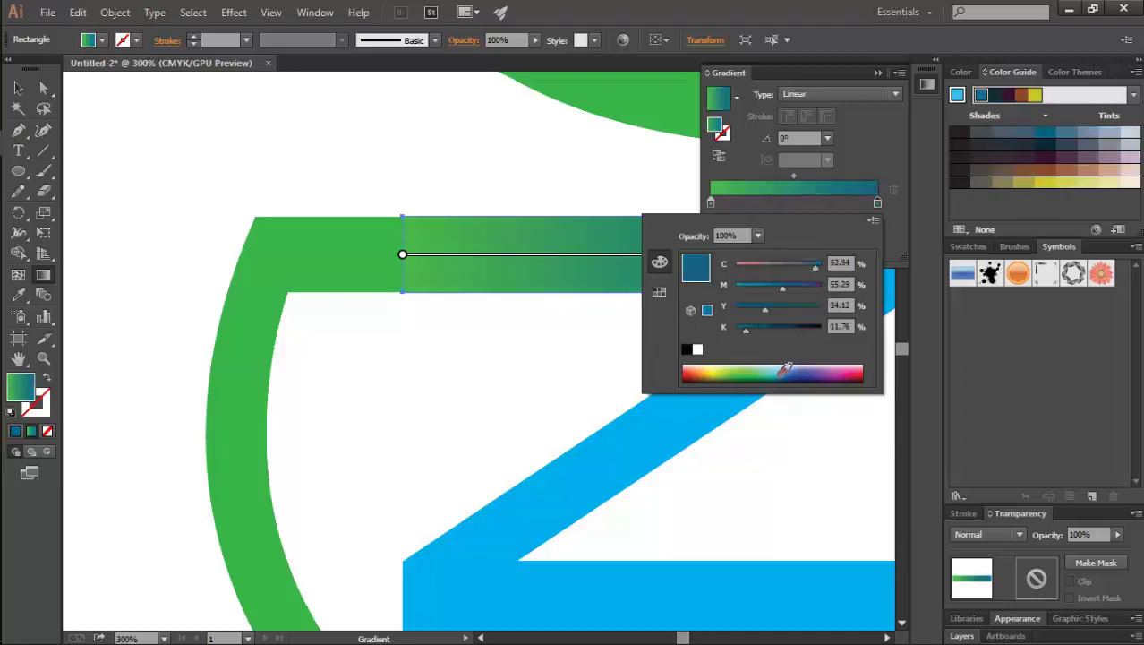
click(787, 367)
click(882, 103)
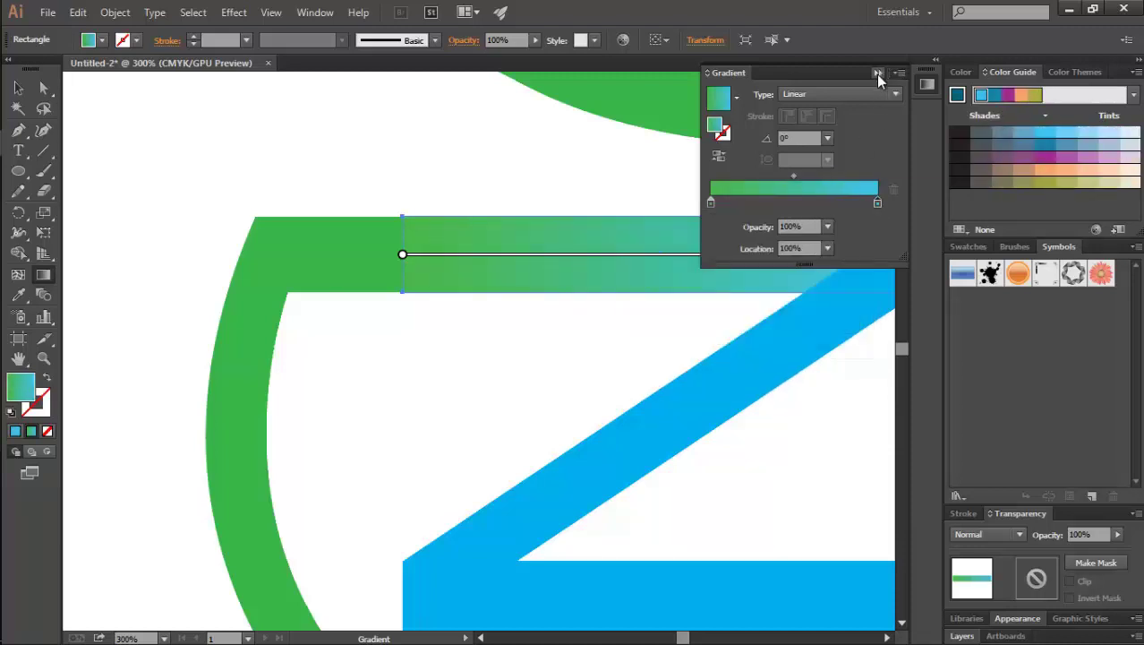
click(878, 73)
scroll(751, 304, down, 4)
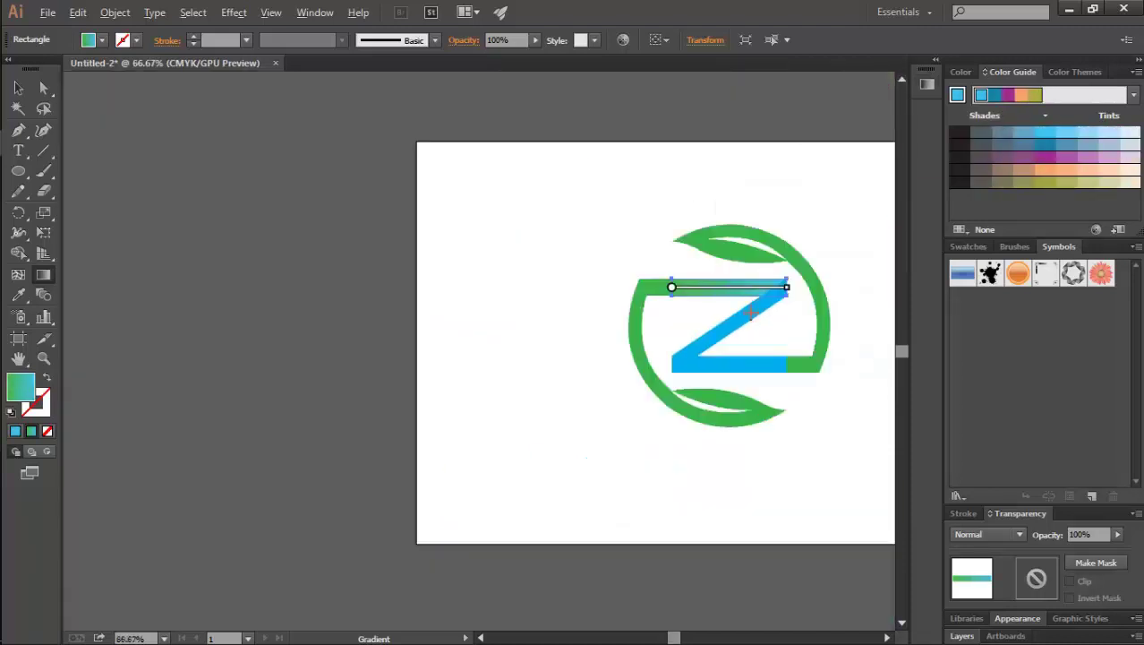
scroll(810, 382, up, 2)
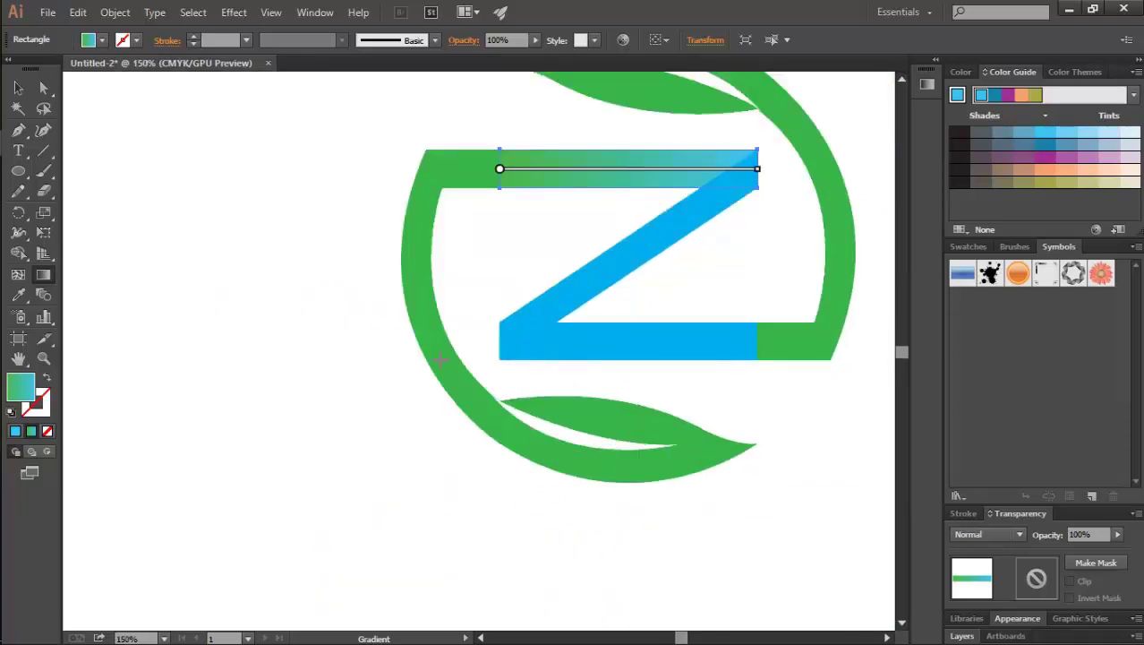
key(v)
click(282, 400)
click(587, 183)
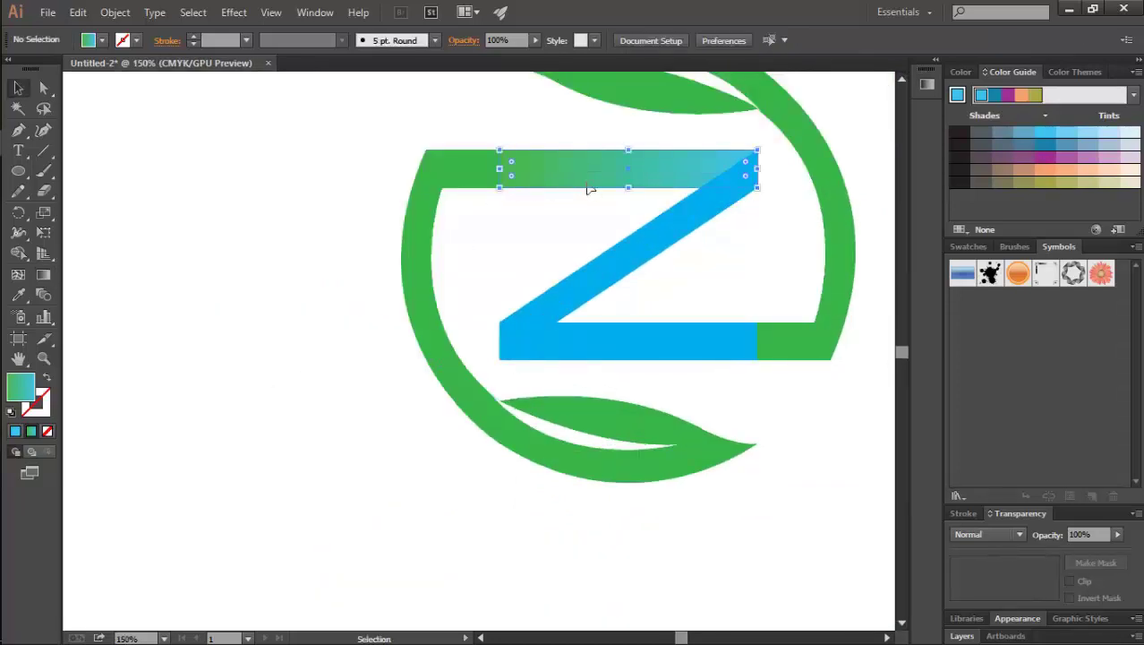
drag(662, 186, 661, 356)
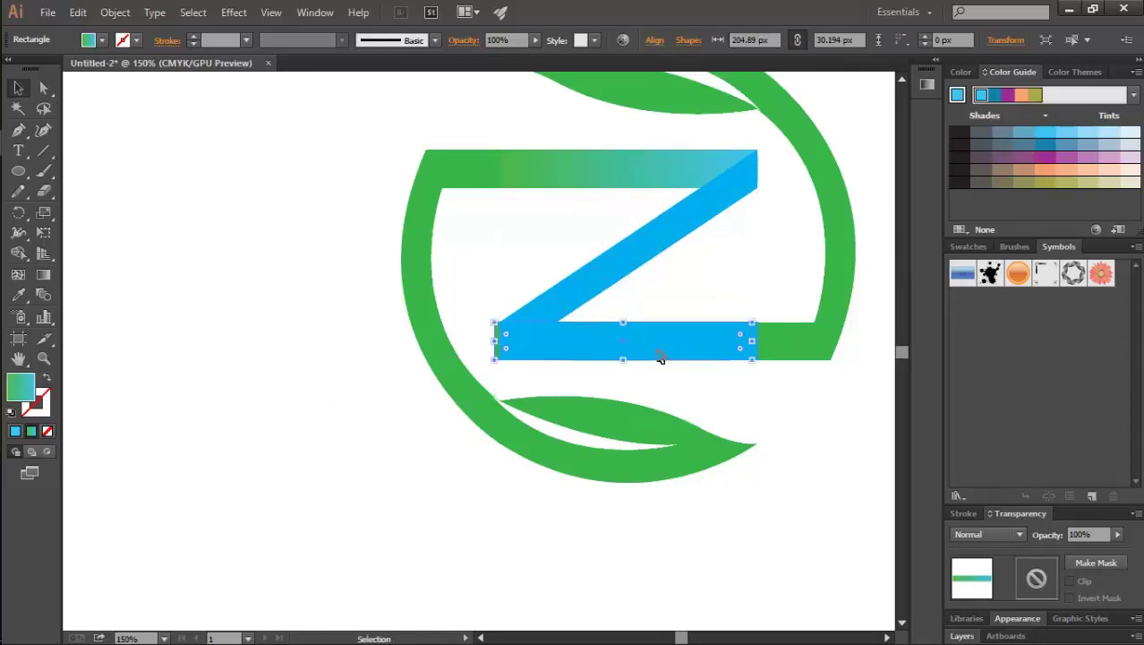
key(ctrl+z)
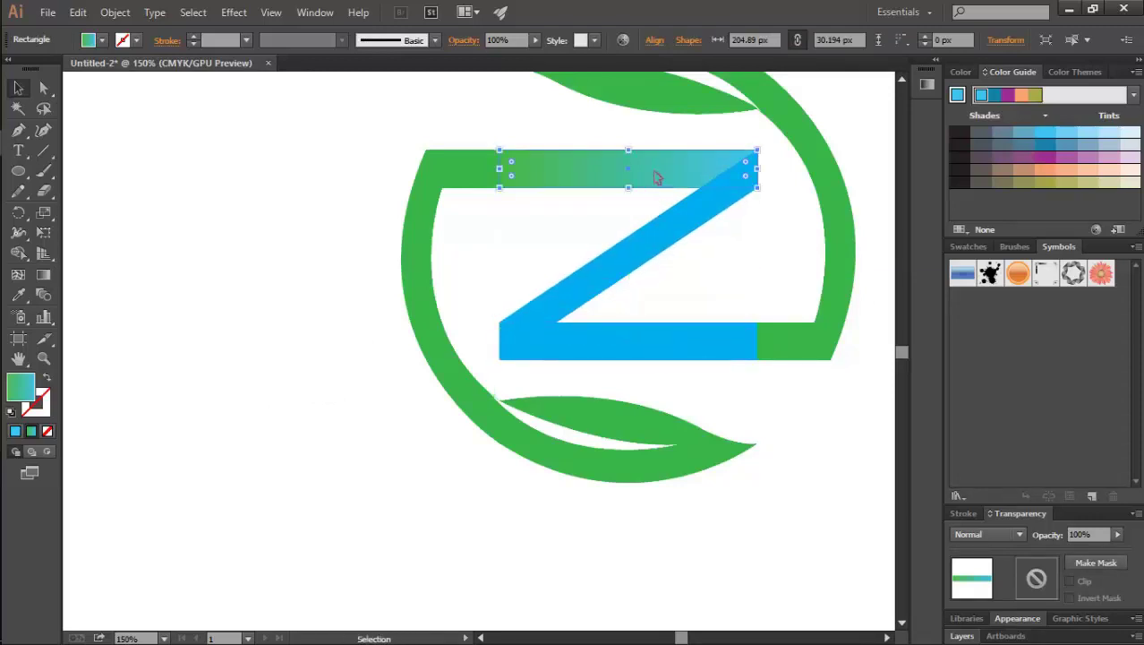
drag(659, 179, 658, 355)
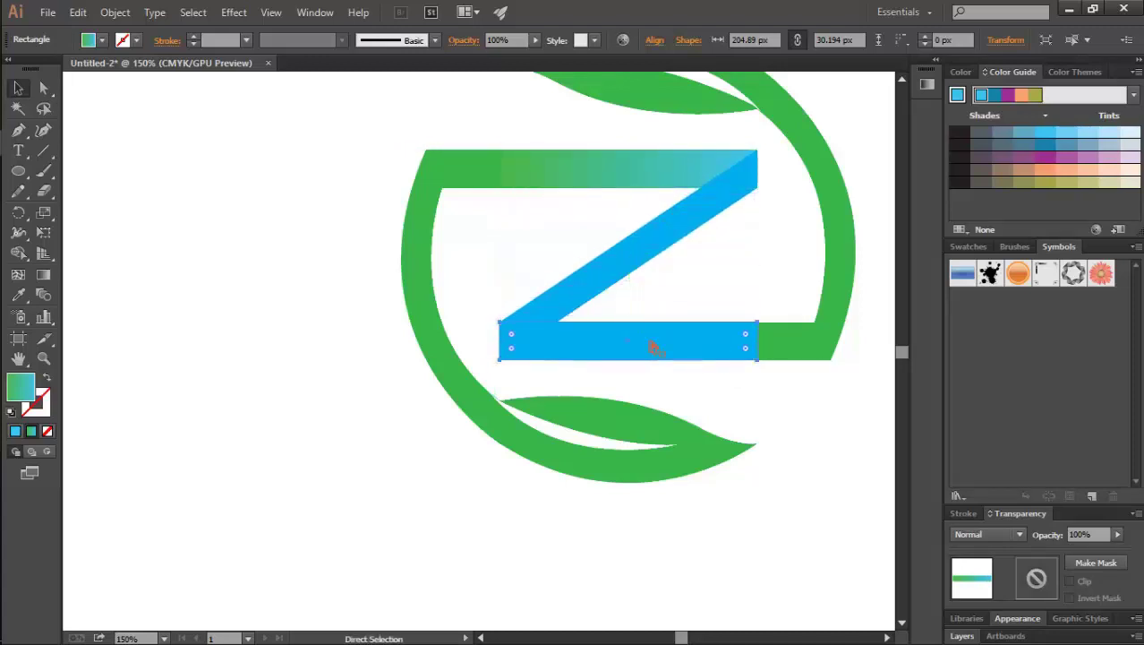
key(ctrl+z)
Step: Duplicate the gradient top bar straight down onto the Z's bottom bar, aligned with its ends
click(590, 212)
click(627, 188)
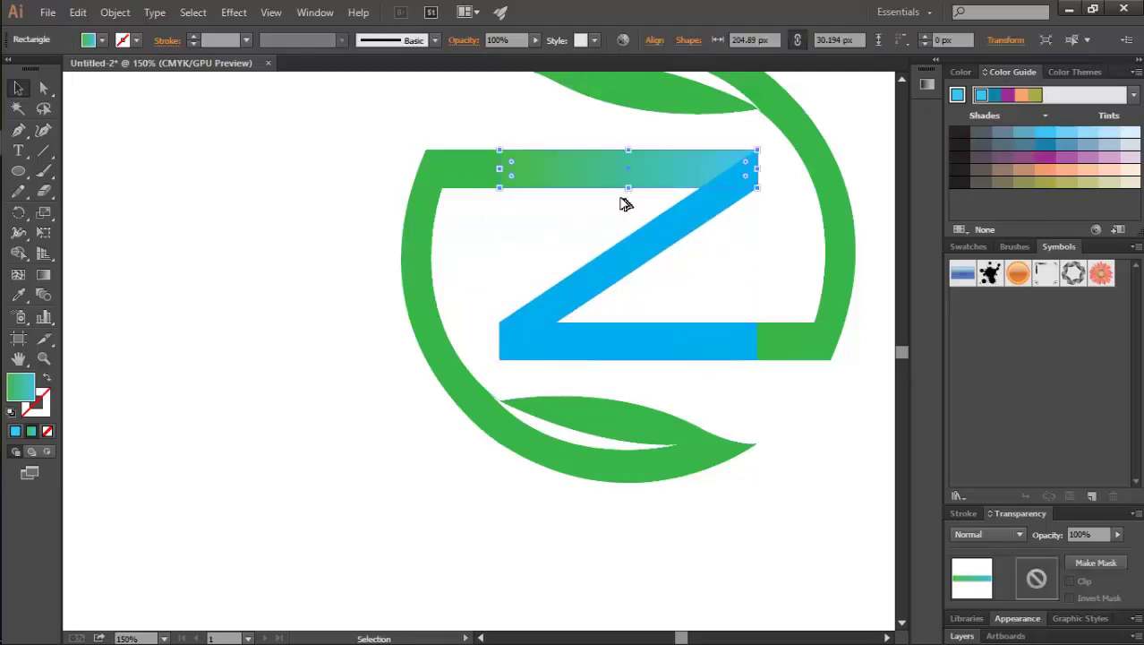
drag(625, 204, 614, 354)
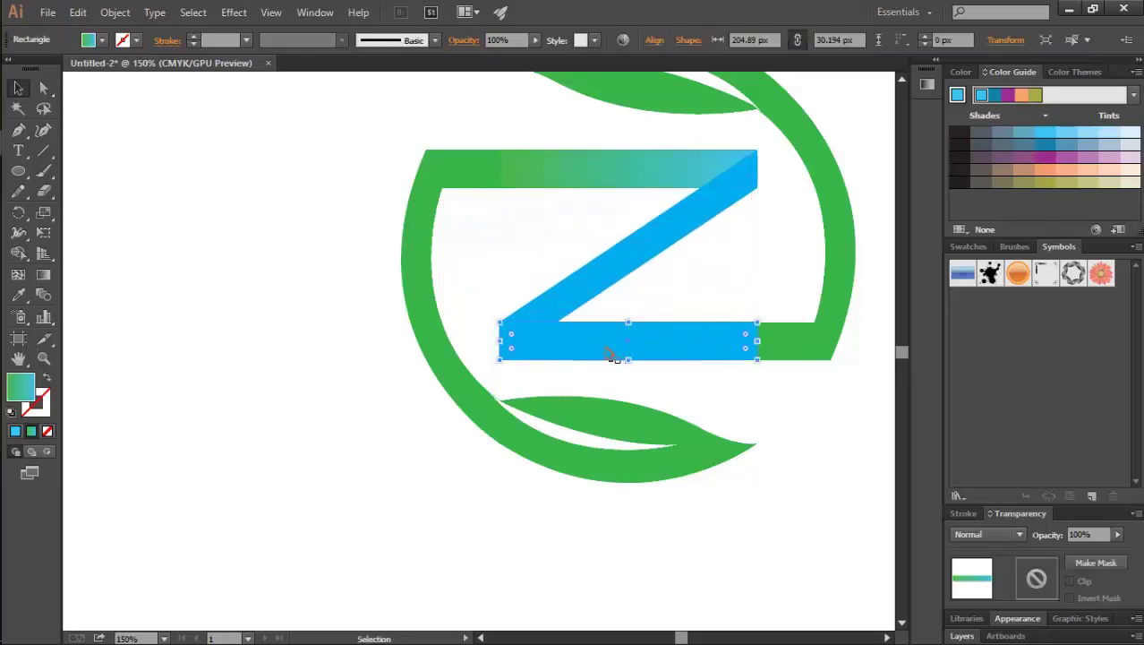
Step: Reflect the duplicated bottom bar across the vertical axis so its green end meets the right arc
right_click(608, 350)
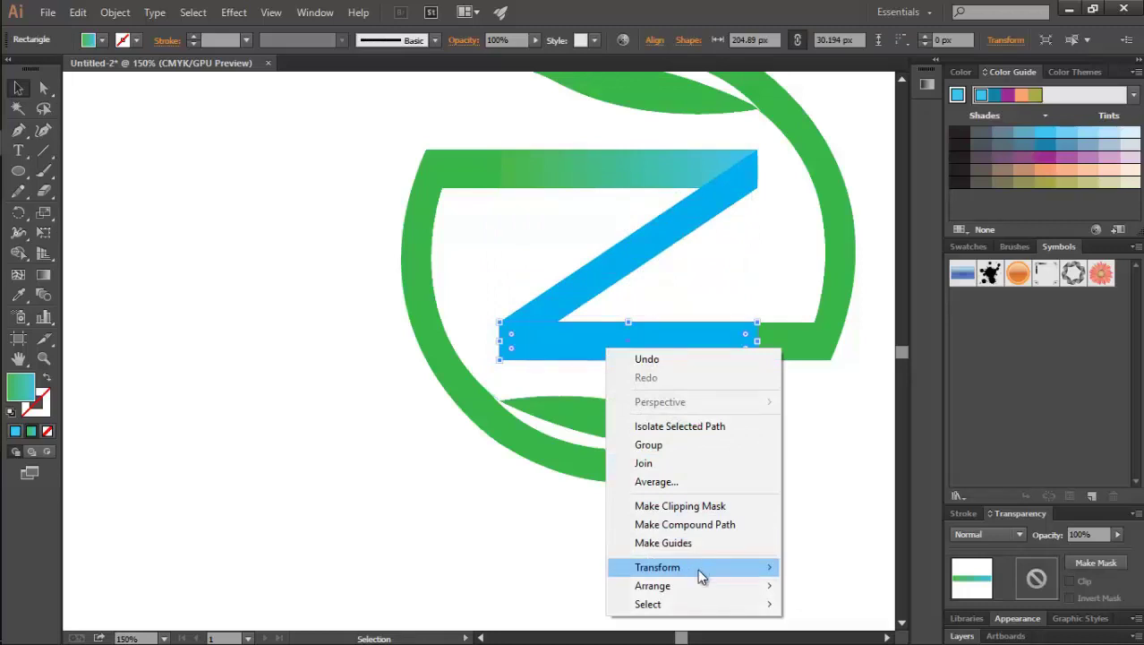
mouse_move(725, 570)
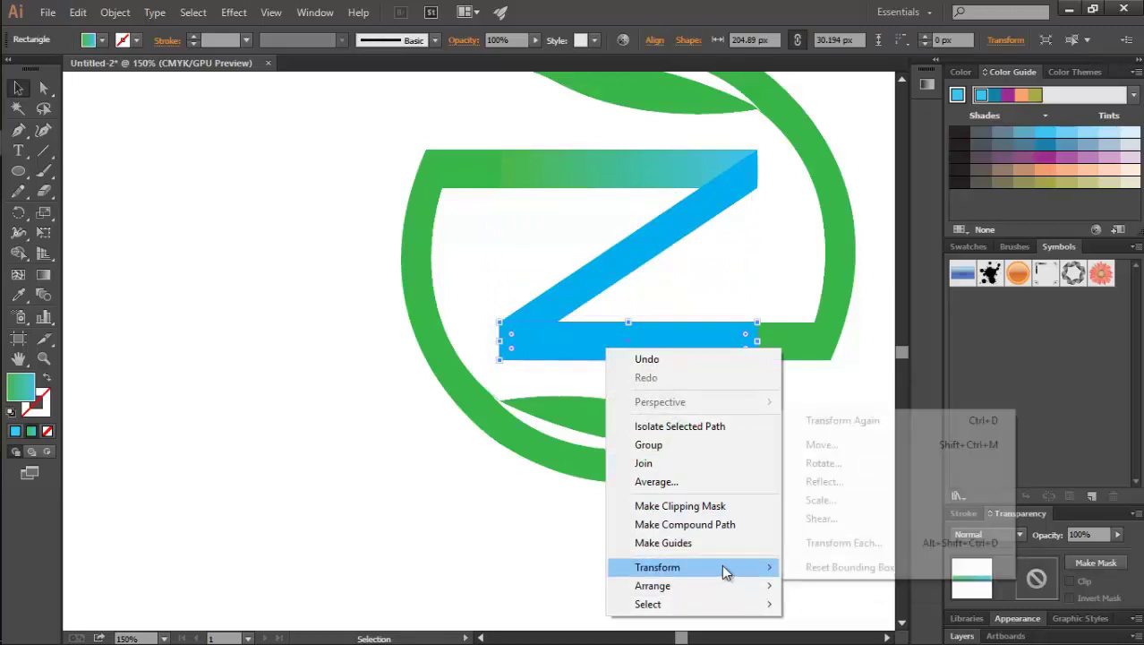
click(841, 481)
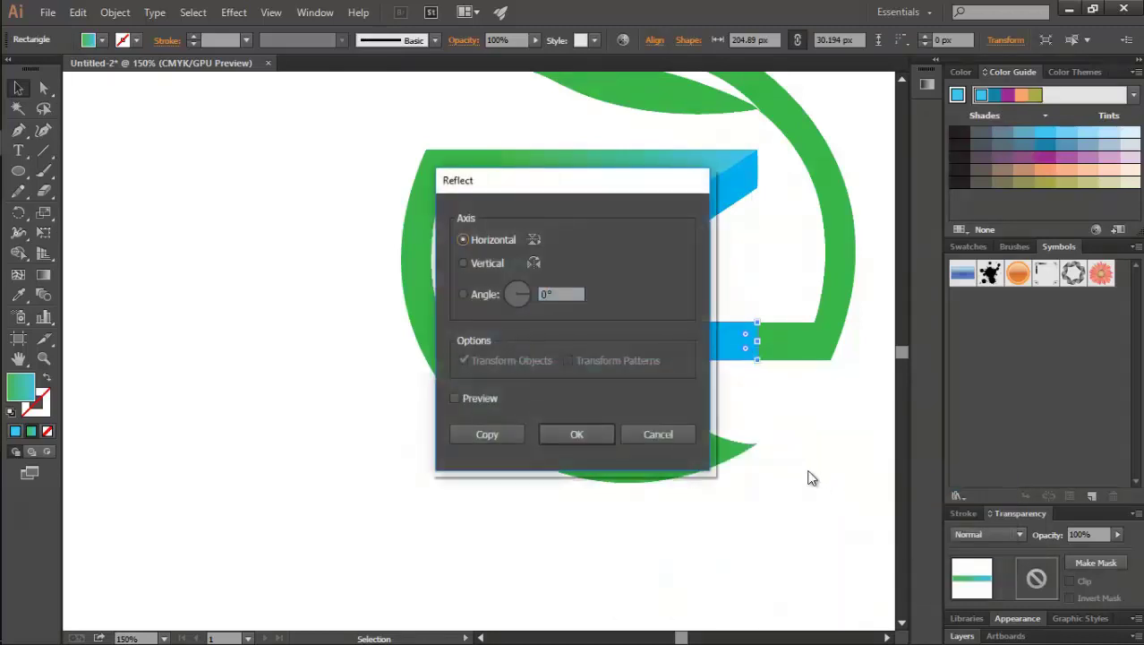
click(474, 265)
click(574, 439)
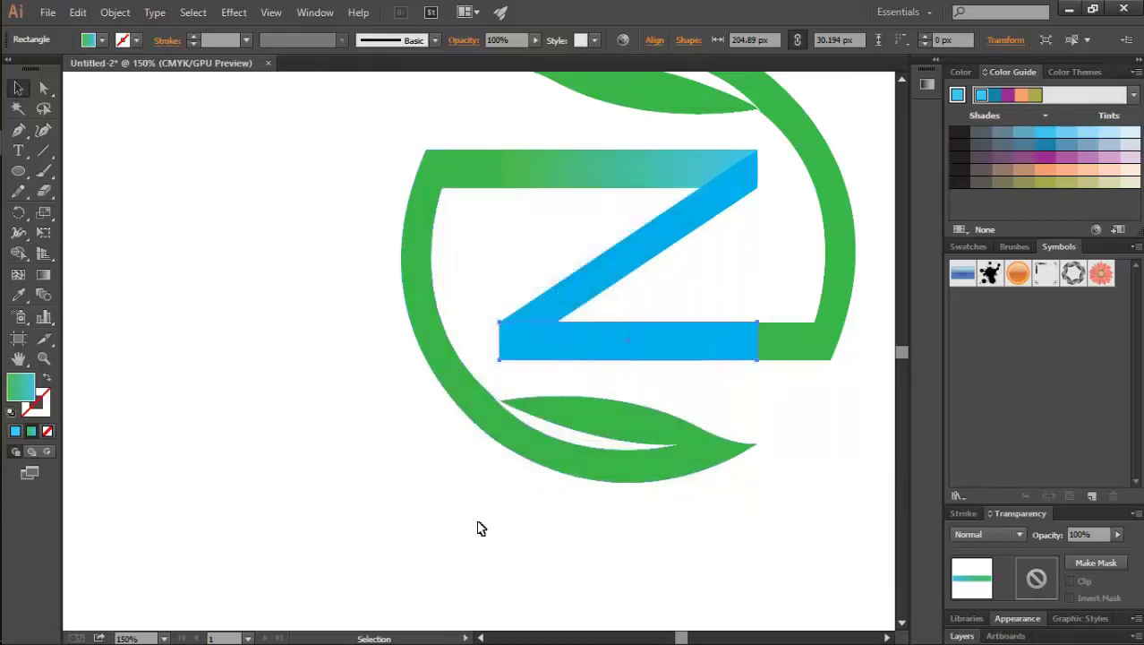
click(479, 527)
Step: Try to apply a gradient to the solid blue bottom bar, starting where it meets the right arc
click(701, 349)
double_click(701, 349)
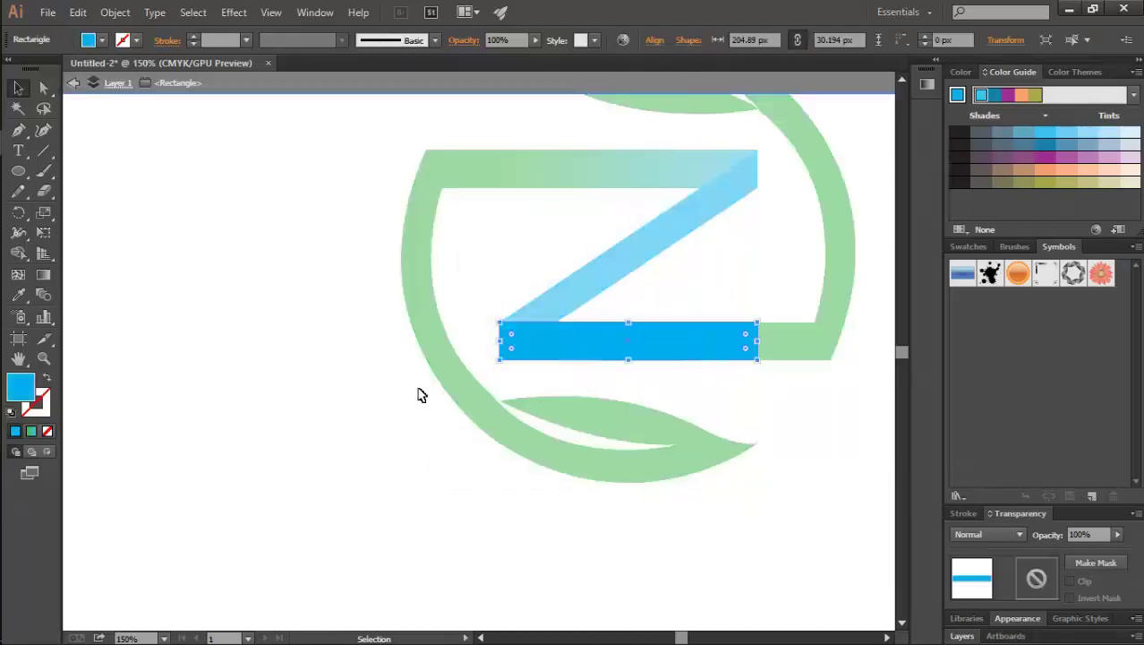
click(74, 82)
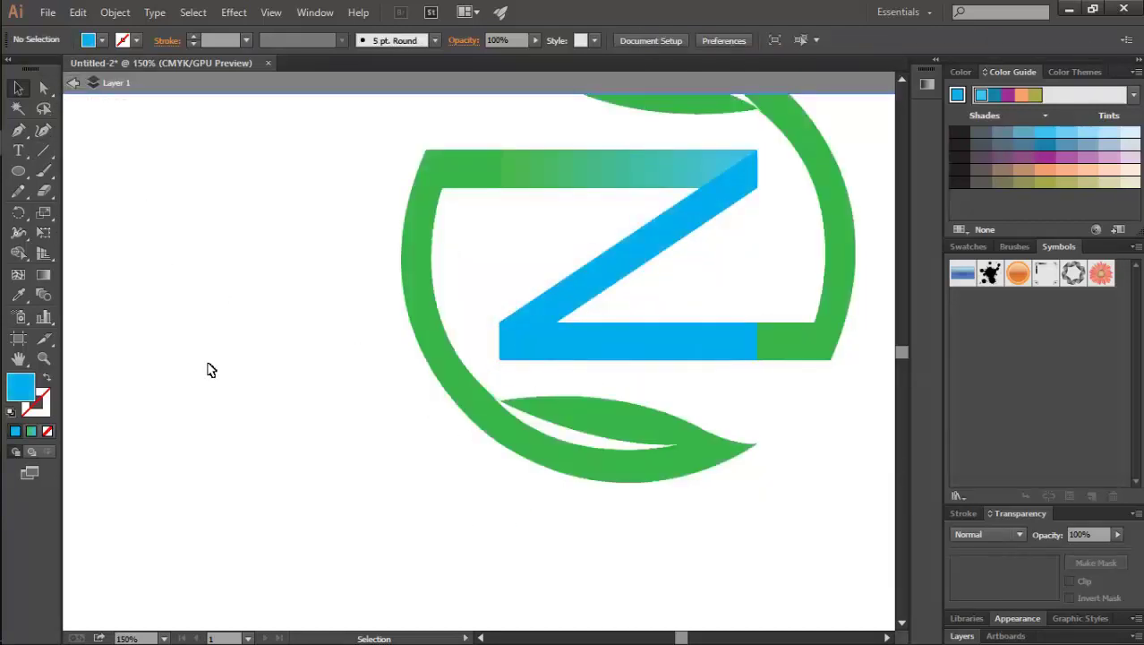
click(636, 183)
click(728, 354)
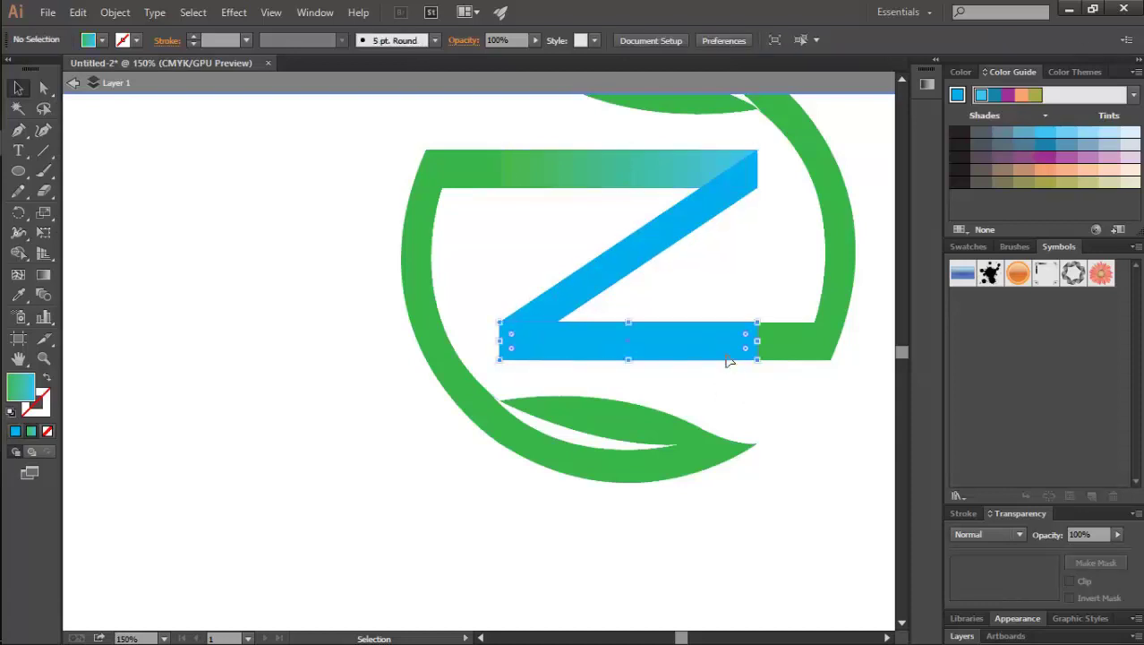
double_click(42, 277)
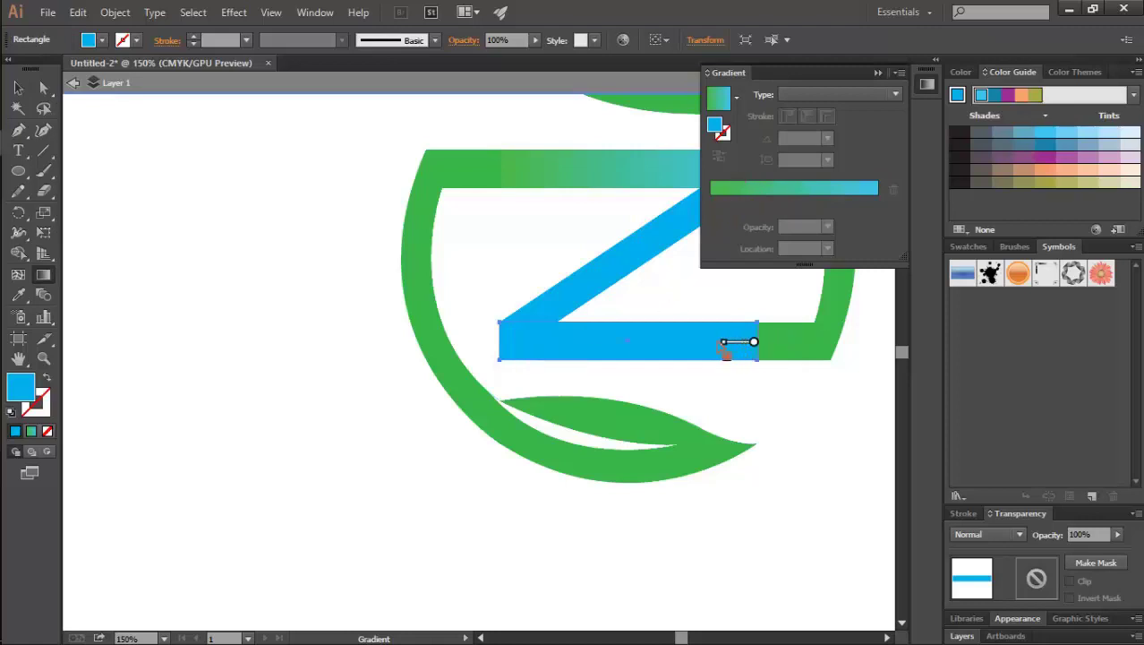
drag(724, 342, 759, 342)
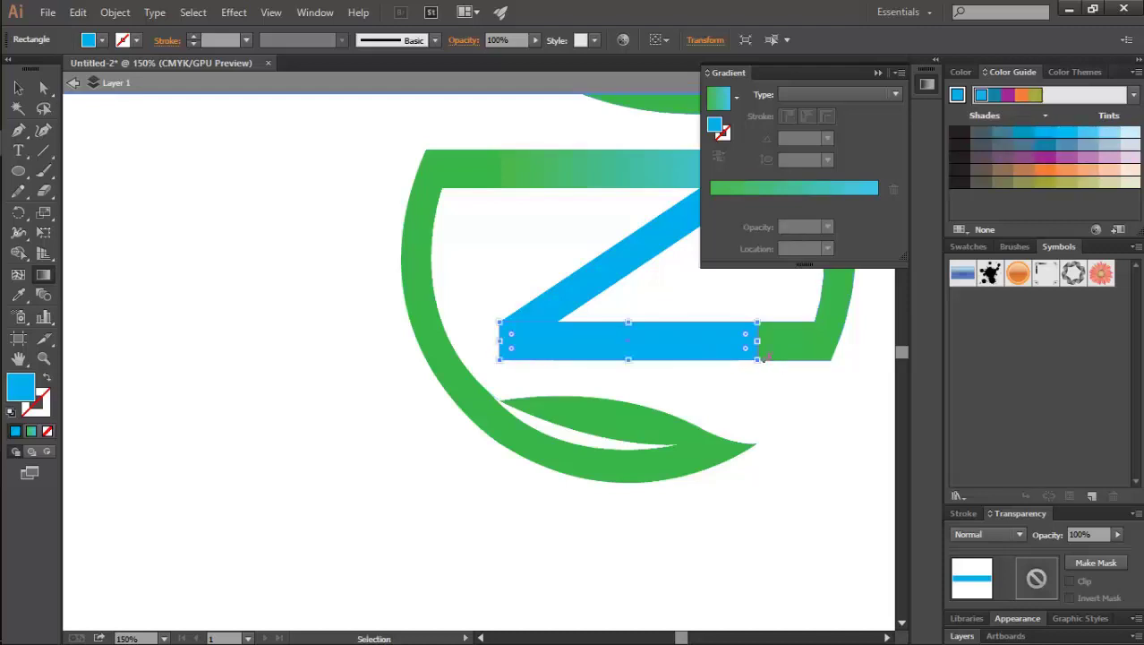
click(877, 72)
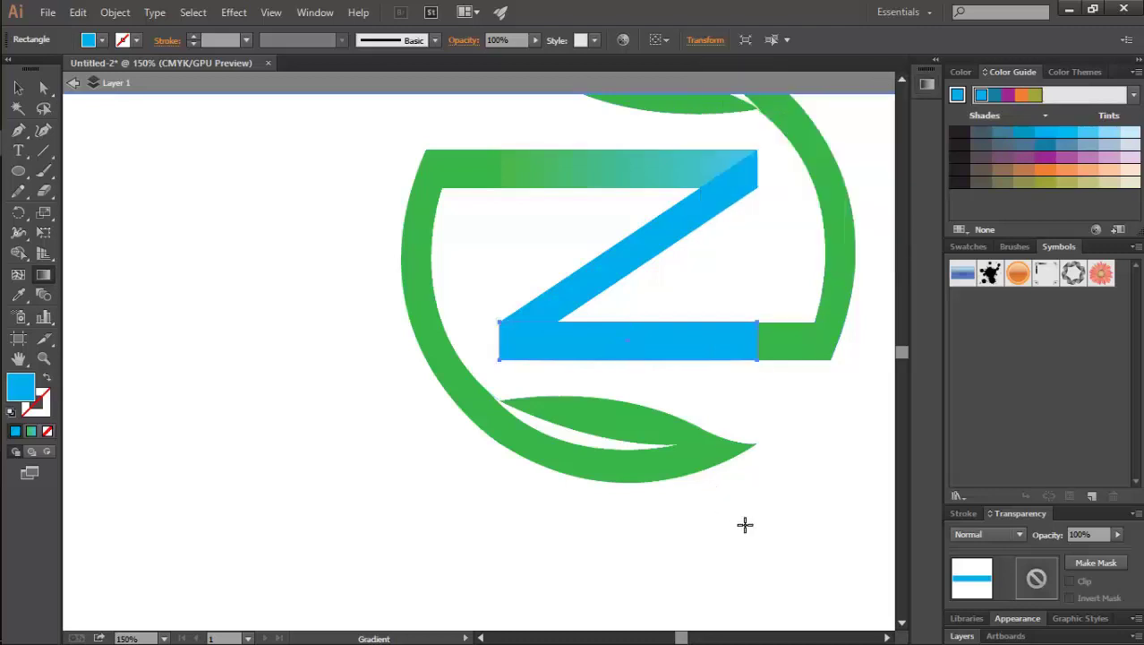
Step: Delete the solid blue bar covering the reflected gradient bar at the base of the Z
key(v)
click(270, 494)
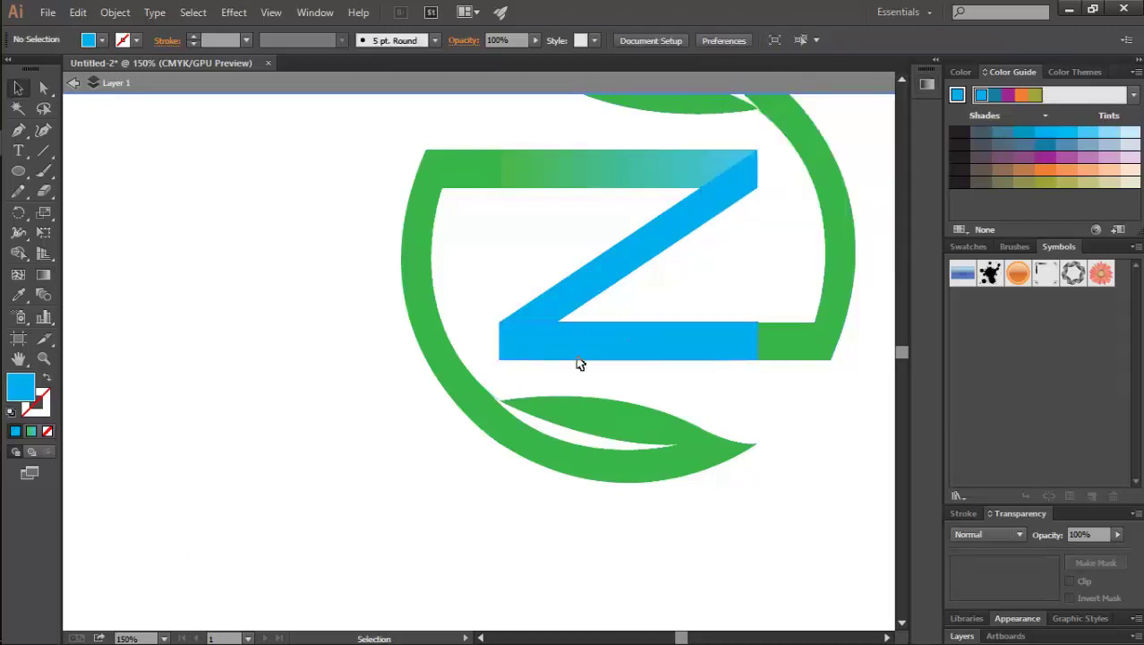
click(577, 360)
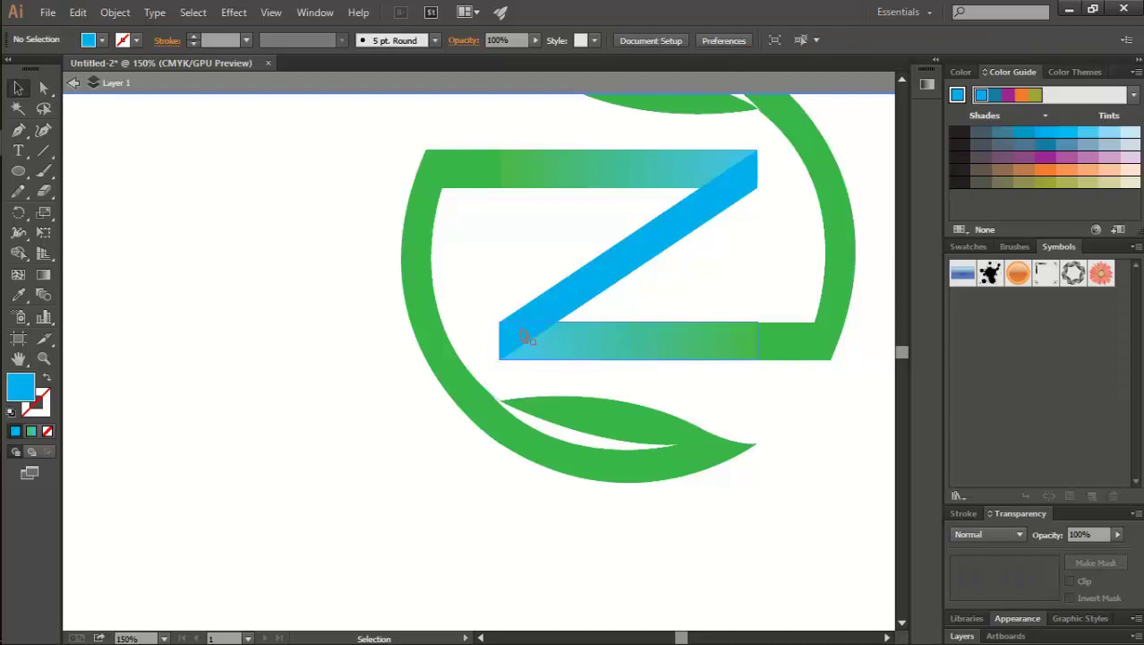
scroll(427, 395, down, 3)
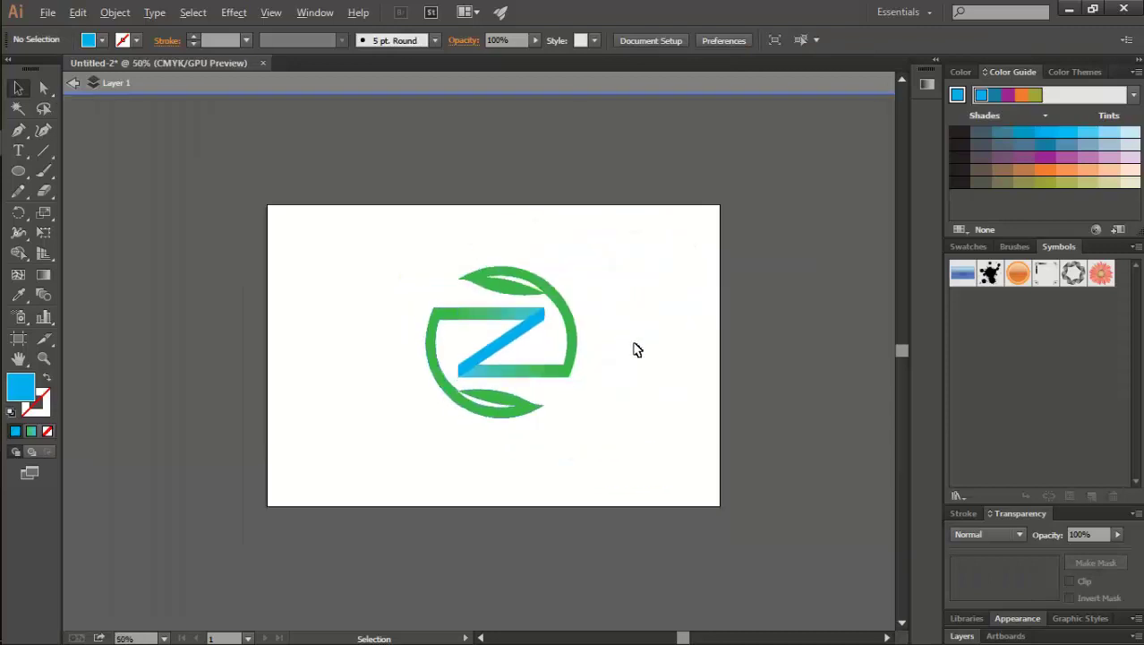
Step: Examine the colour match where the bottom bar's gradient meets the green arc
scroll(638, 335, up, 2)
drag(617, 175, 259, 535)
click(575, 476)
scroll(453, 429, up, 3)
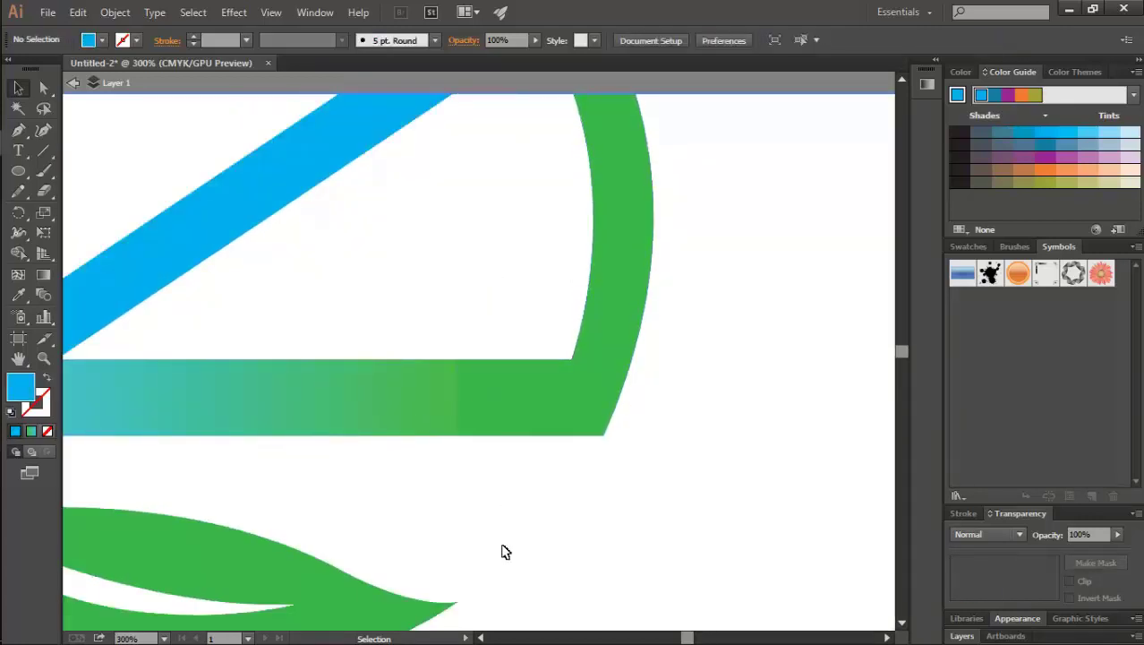
click(524, 410)
click(478, 443)
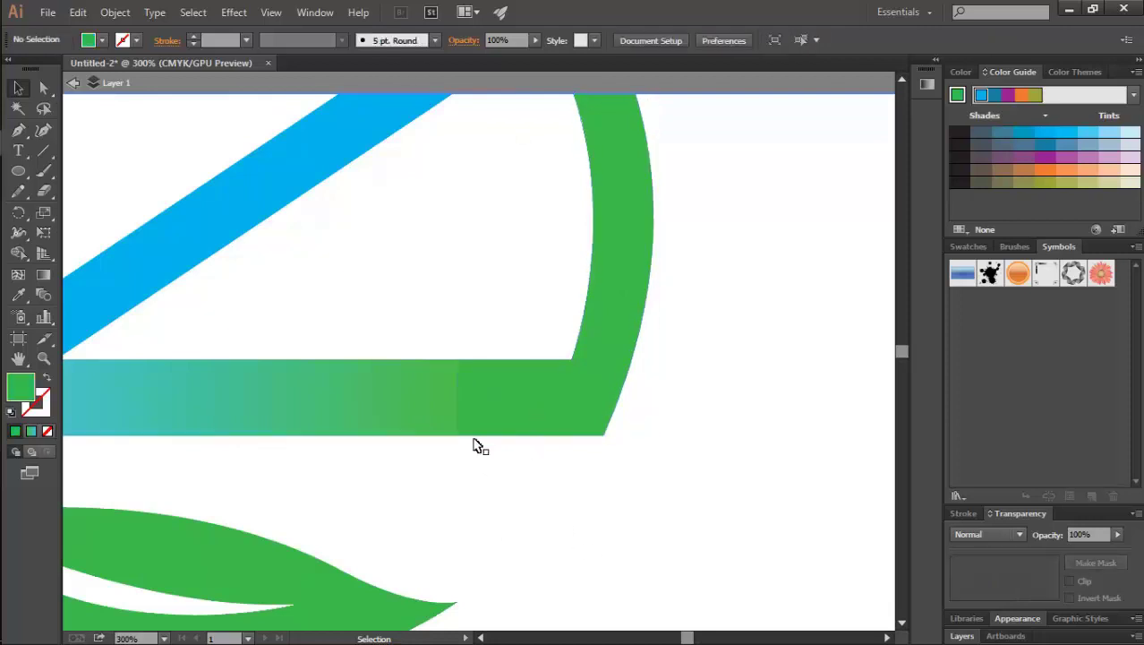
click(428, 410)
click(562, 549)
Step: Set the cyan value of the bottom bar's green gradient stop to 66%
click(395, 422)
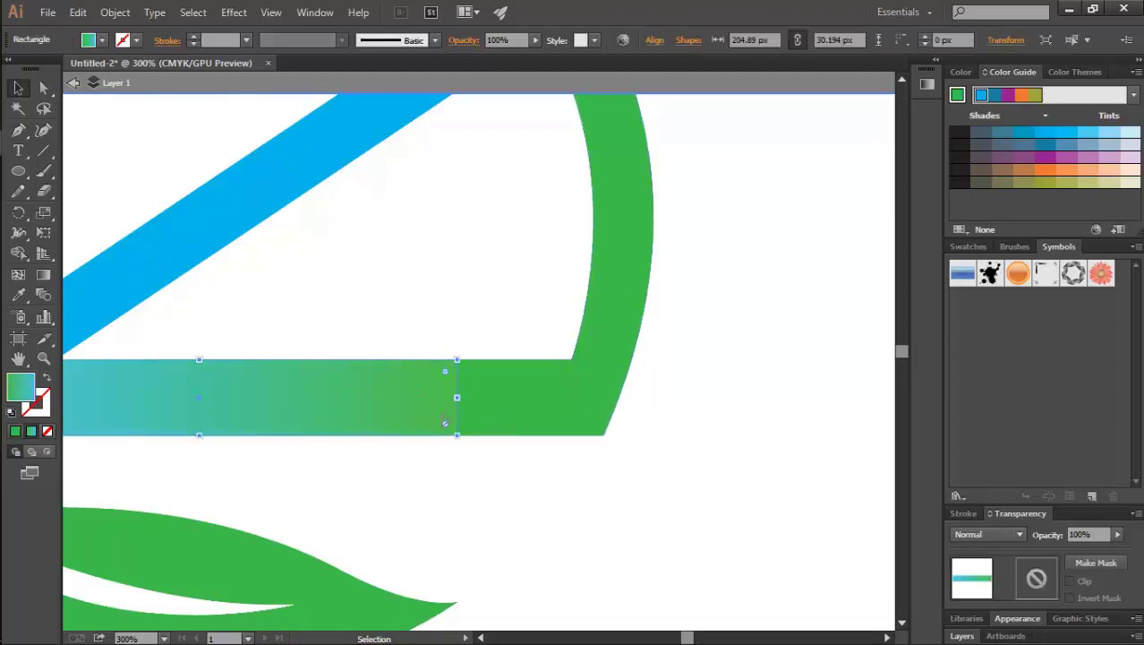
click(52, 275)
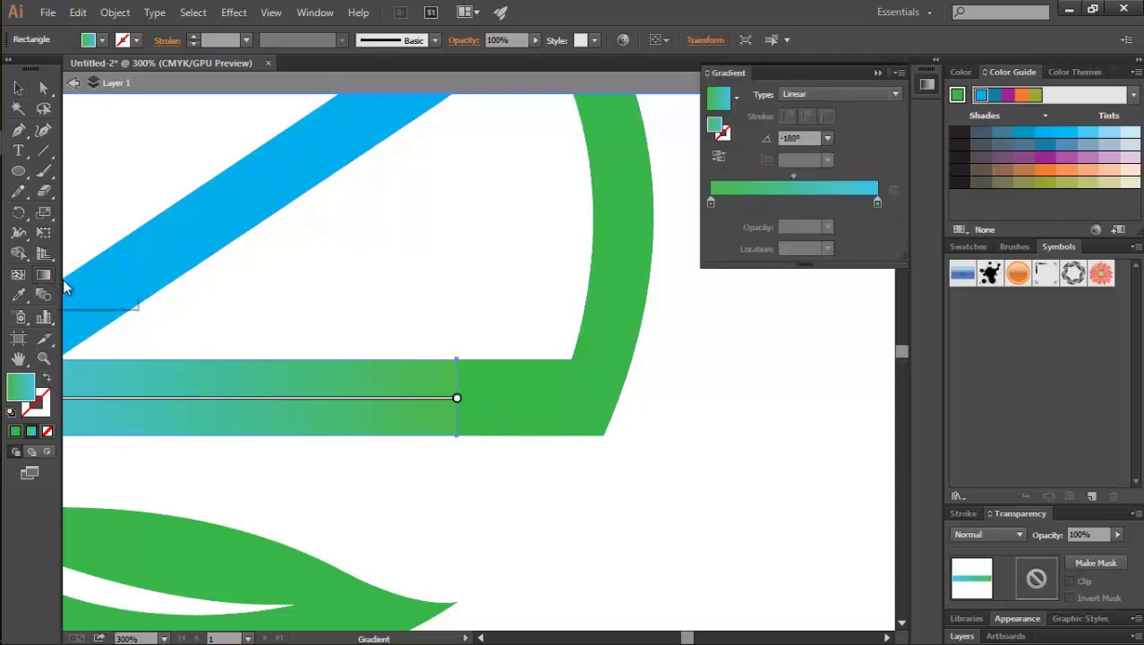
double_click(713, 203)
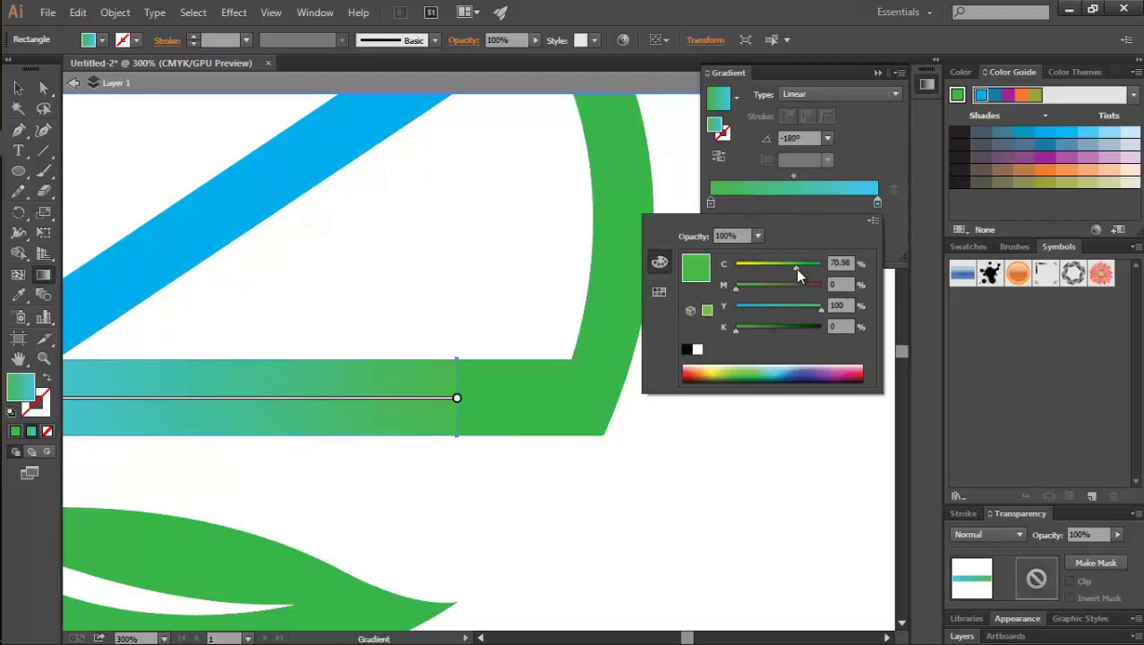
mouse_move(796, 269)
mouse_down()
mouse_move(784, 267)
mouse_move(806, 274)
mouse_move(794, 274)
mouse_up()
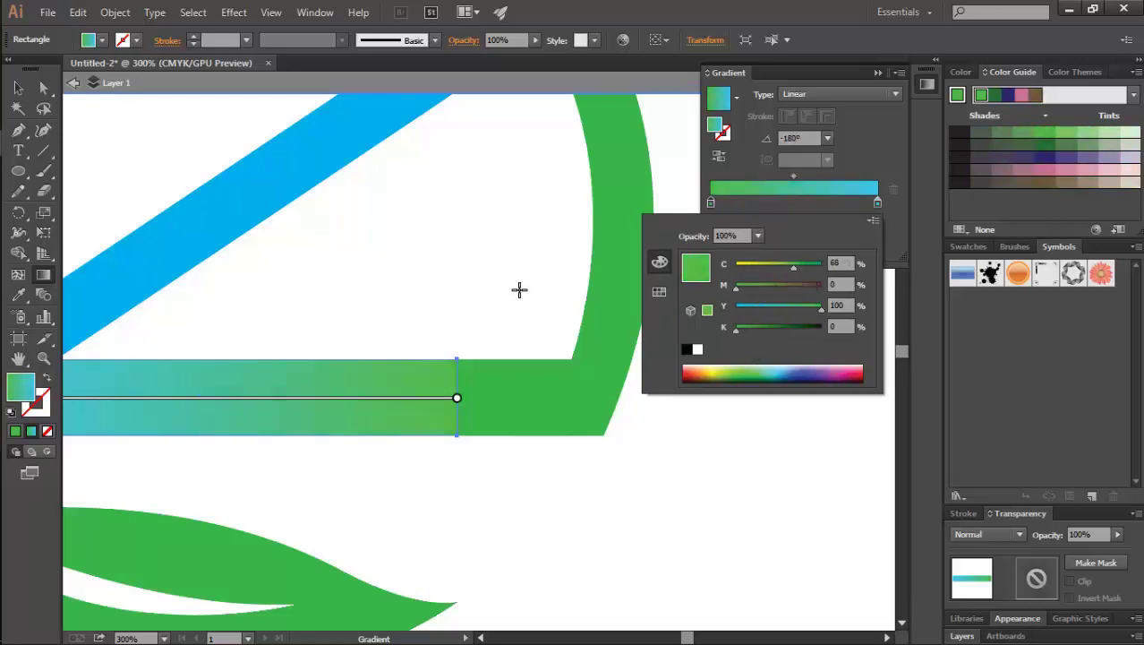
click(883, 78)
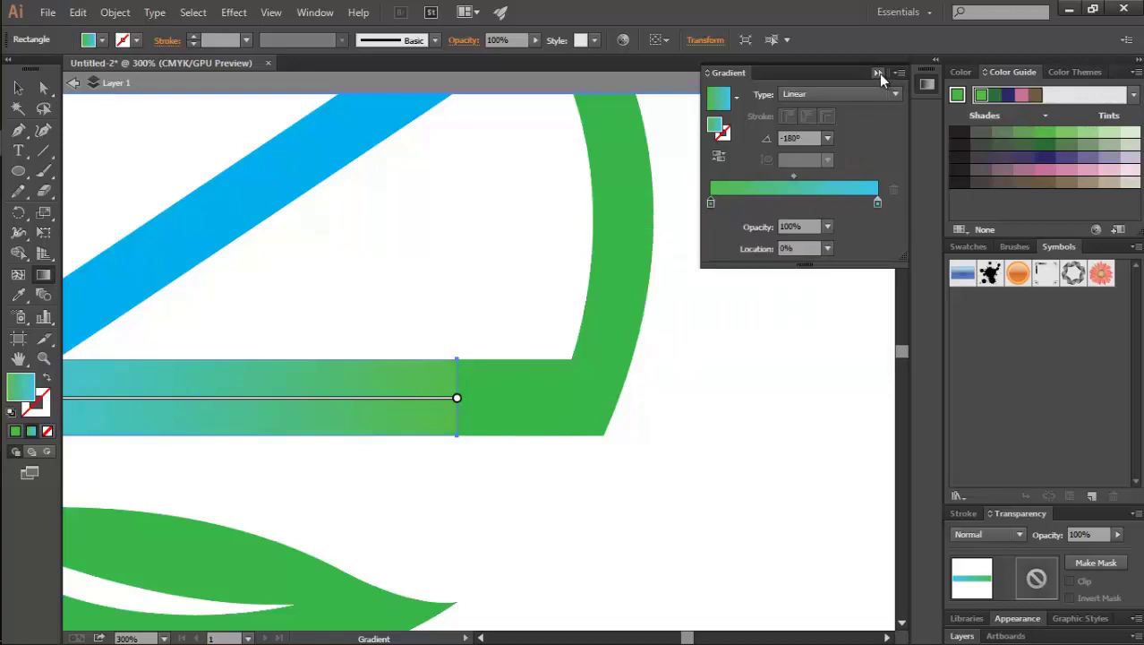
click(879, 74)
key(v)
click(714, 447)
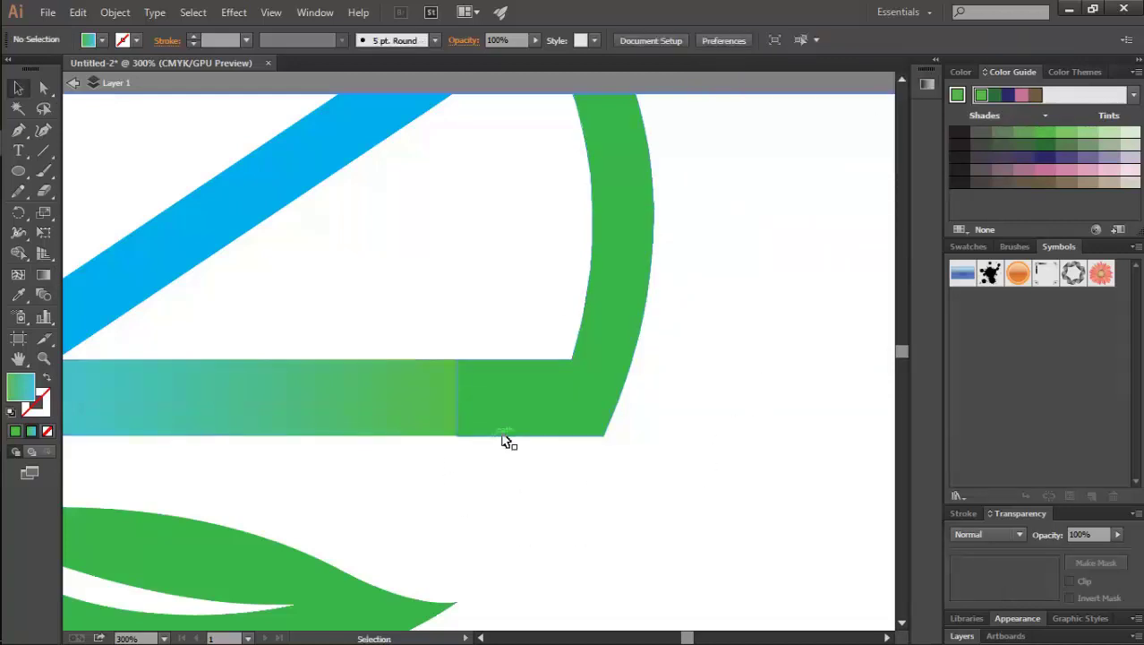
Step: Scale the whole logo down proportionally around its centre
key(ctrl+1)
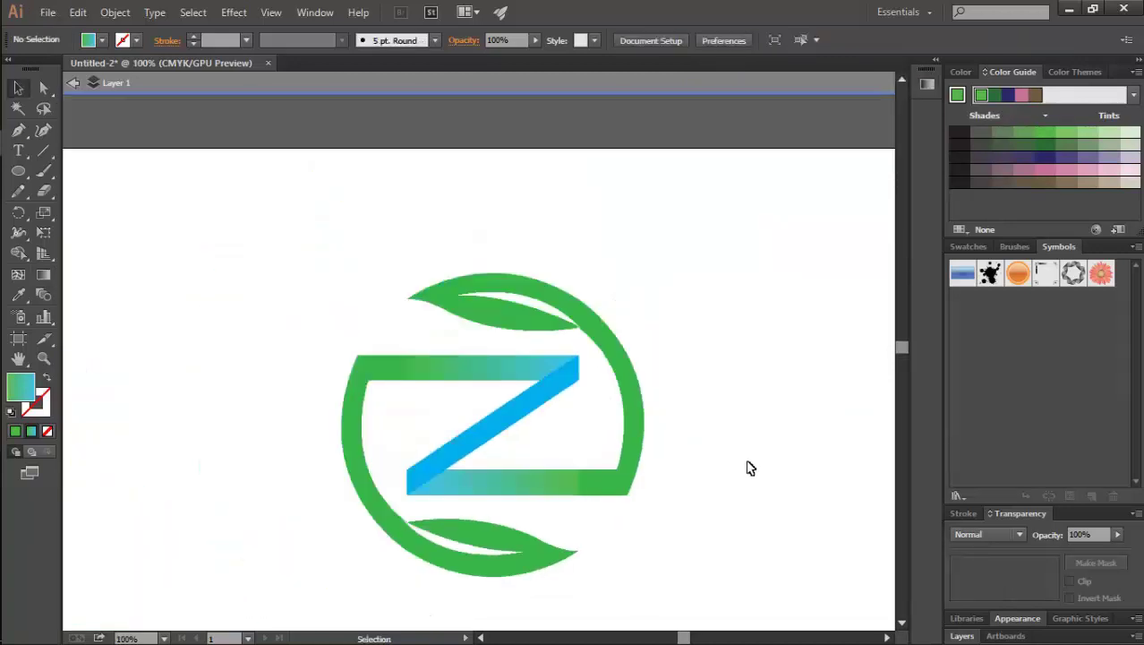
scroll(712, 457, down, 2)
scroll(715, 455, up, 1)
scroll(716, 452, down, 1)
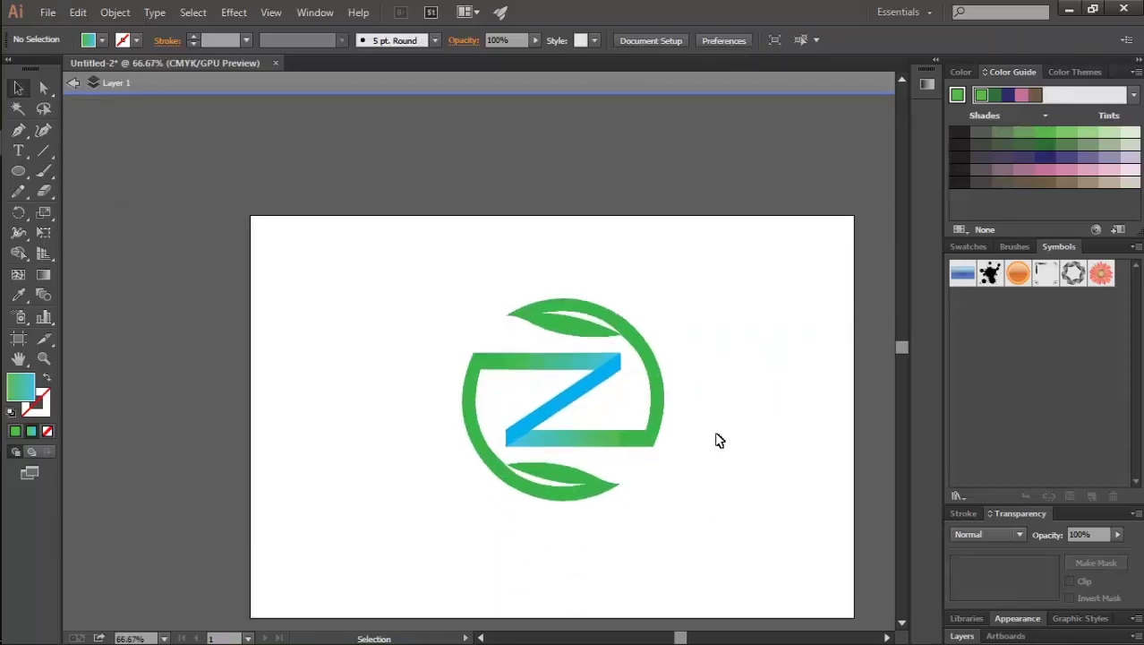
drag(765, 273, 482, 518)
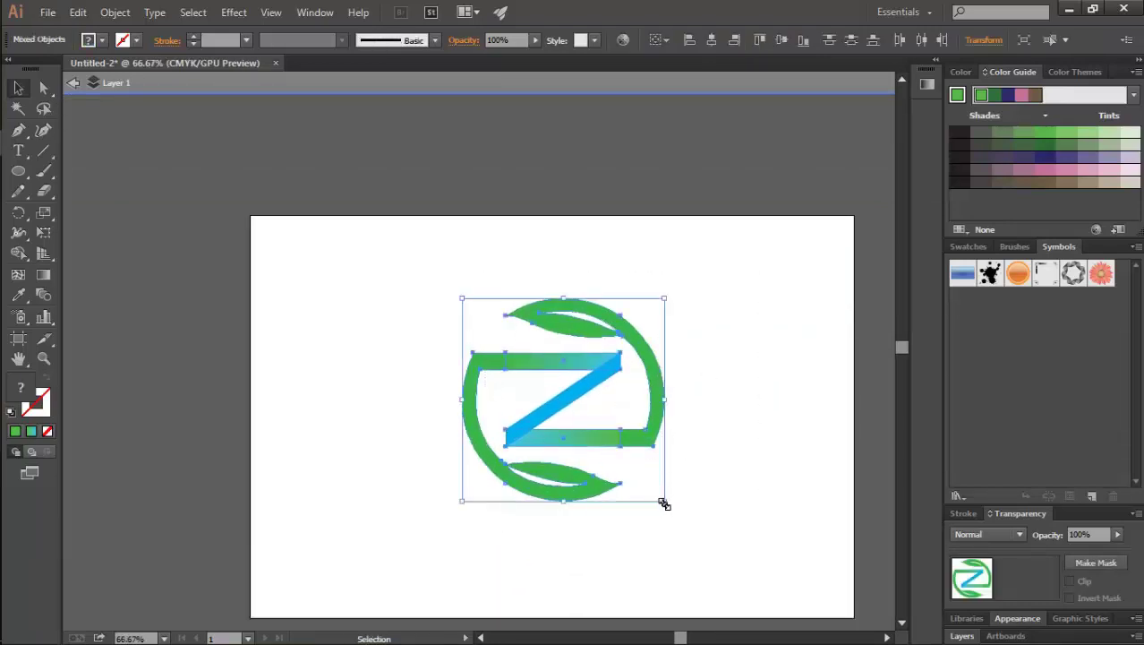
drag(661, 498, 625, 461)
click(665, 501)
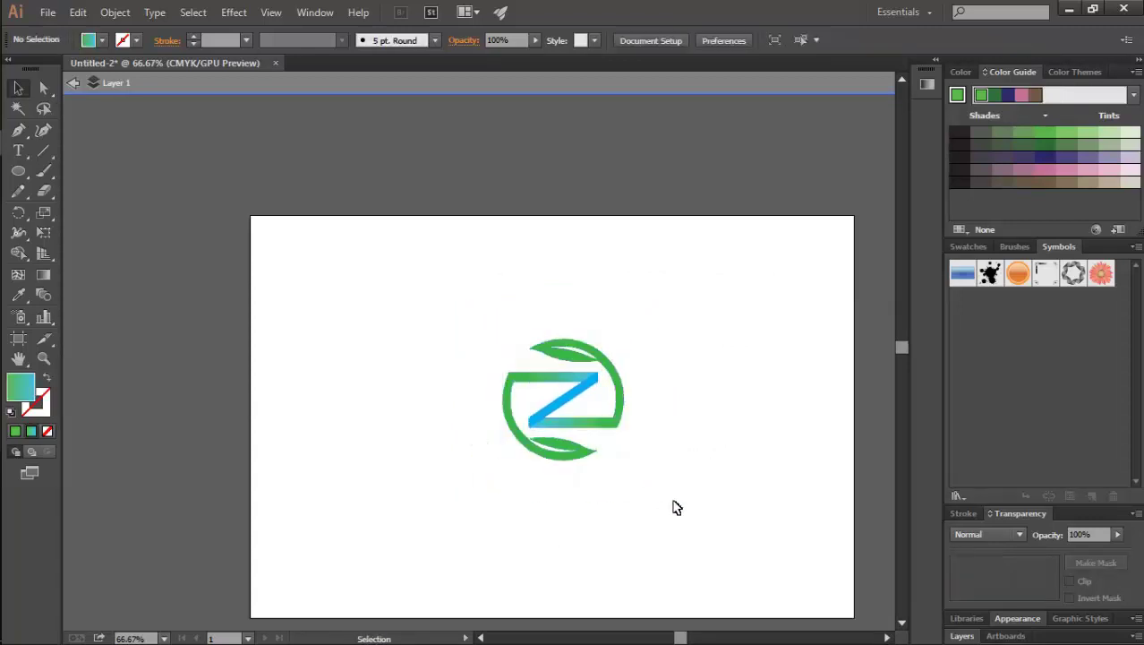
Step: Exit isolation mode for Layer 1
scroll(676, 503, up, 2)
scroll(677, 503, down, 1)
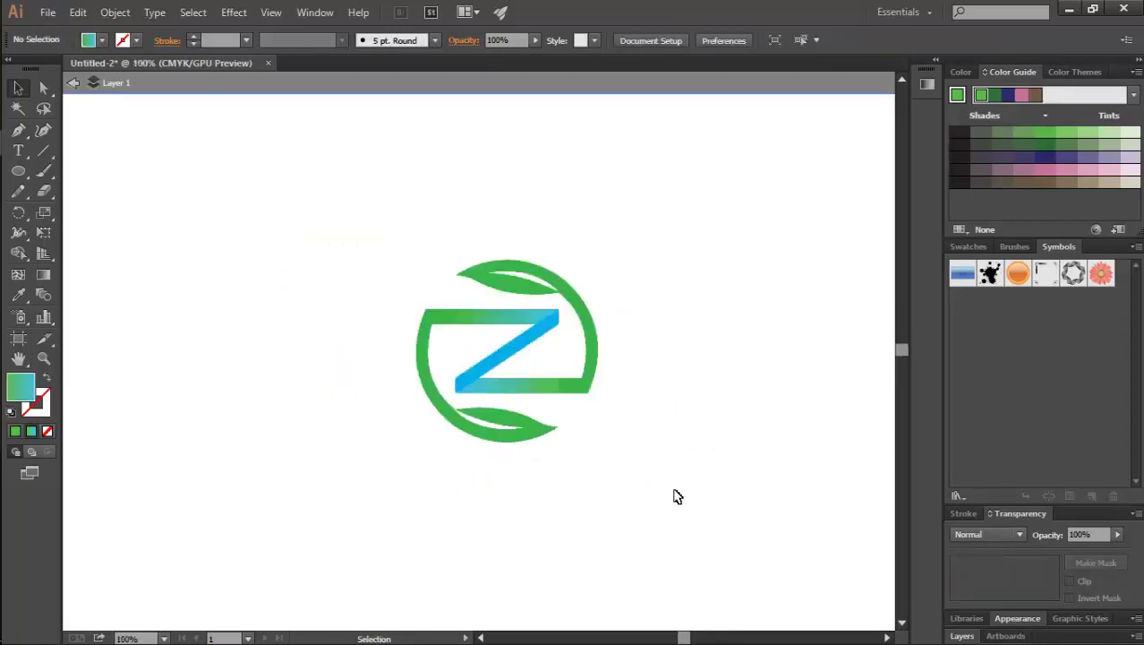
click(77, 82)
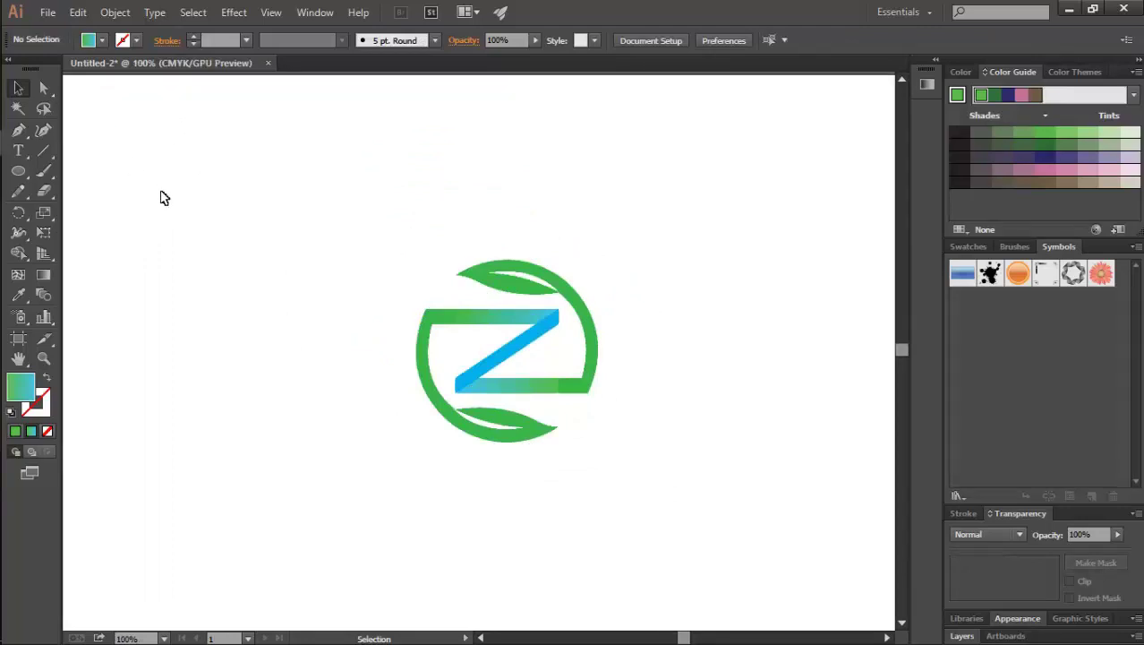